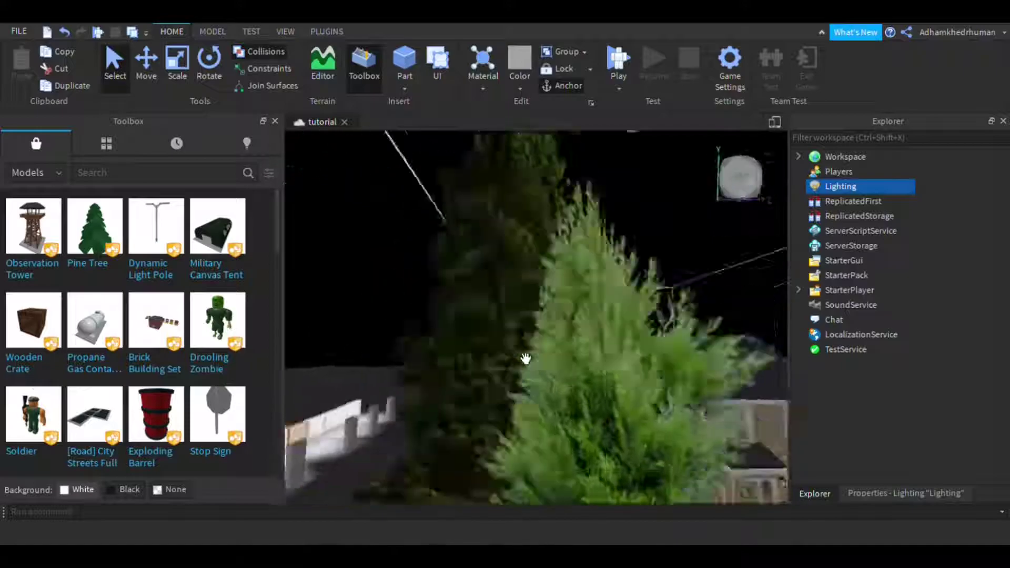
Examine the night-time map, including the trees, material blocks, brick building, house and car.
{"action": "scroll", "coordinate": [503, 337], "scroll_direction": "up", "scroll_amount": 5}
{"action": "scroll", "coordinate": [504, 337], "scroll_direction": "down", "scroll_amount": 10}
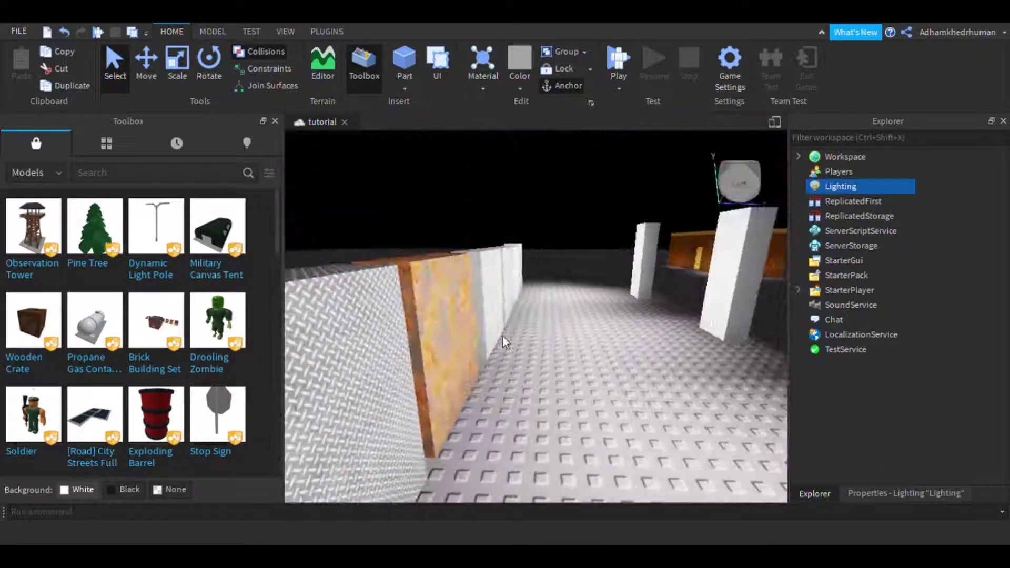
{"action": "scroll", "coordinate": [526, 358], "scroll_direction": "up", "scroll_amount": 8}
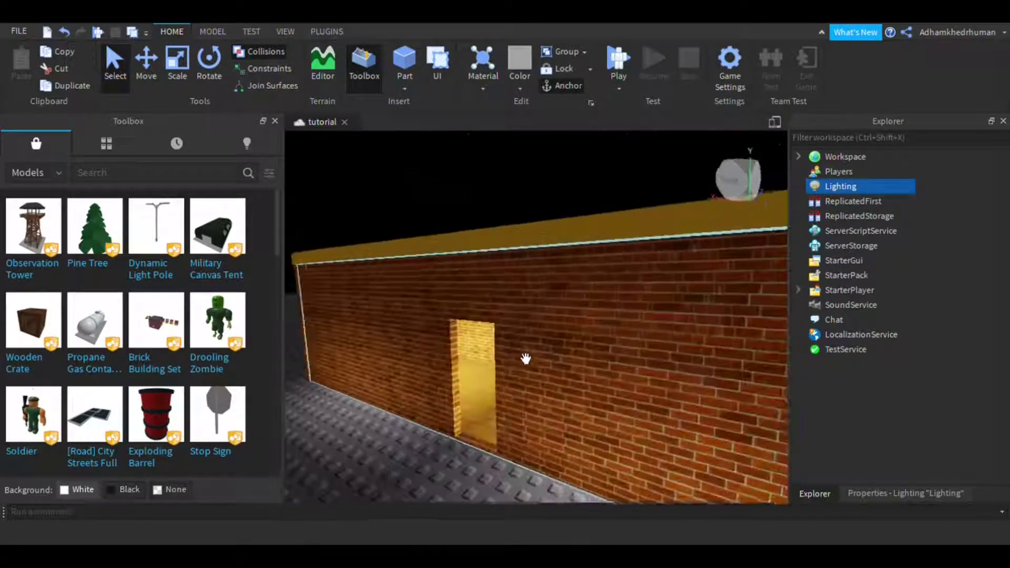
{"action": "scroll", "coordinate": [525, 359], "scroll_direction": "up", "scroll_amount": 10}
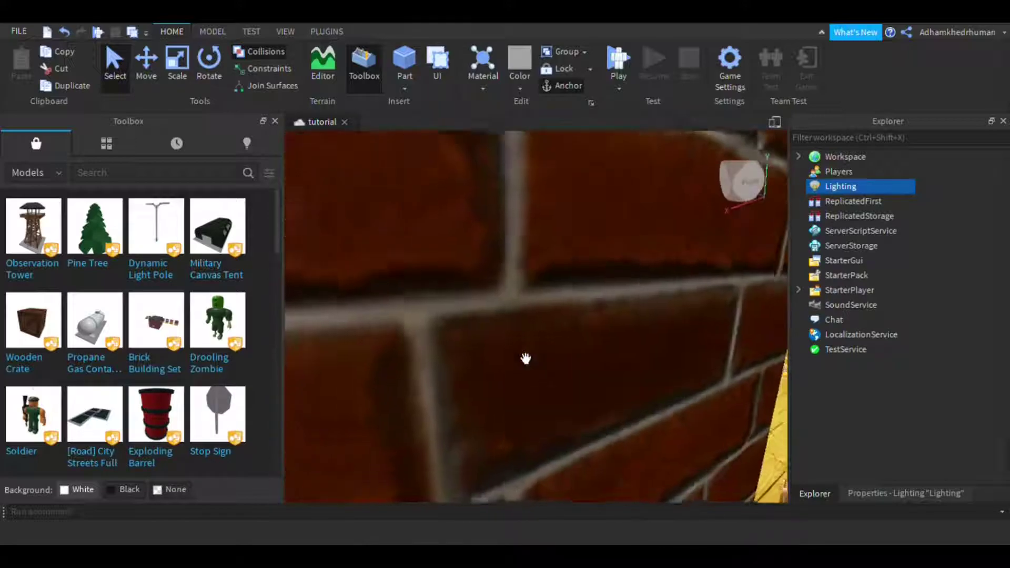
{"action": "scroll", "coordinate": [526, 359], "scroll_direction": "up", "scroll_amount": 10}
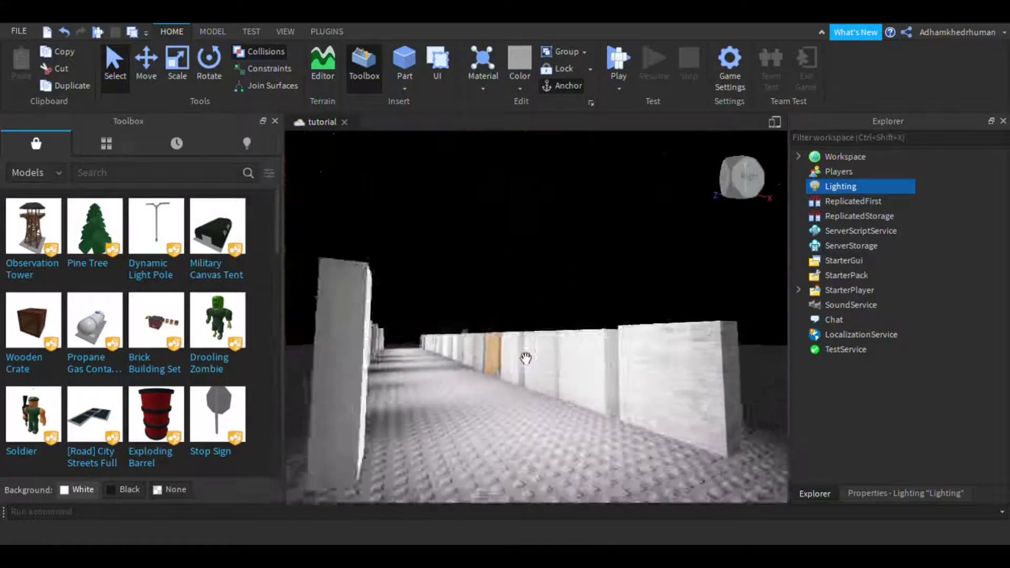
{"action": "scroll", "coordinate": [525, 358], "scroll_direction": "up", "scroll_amount": 10}
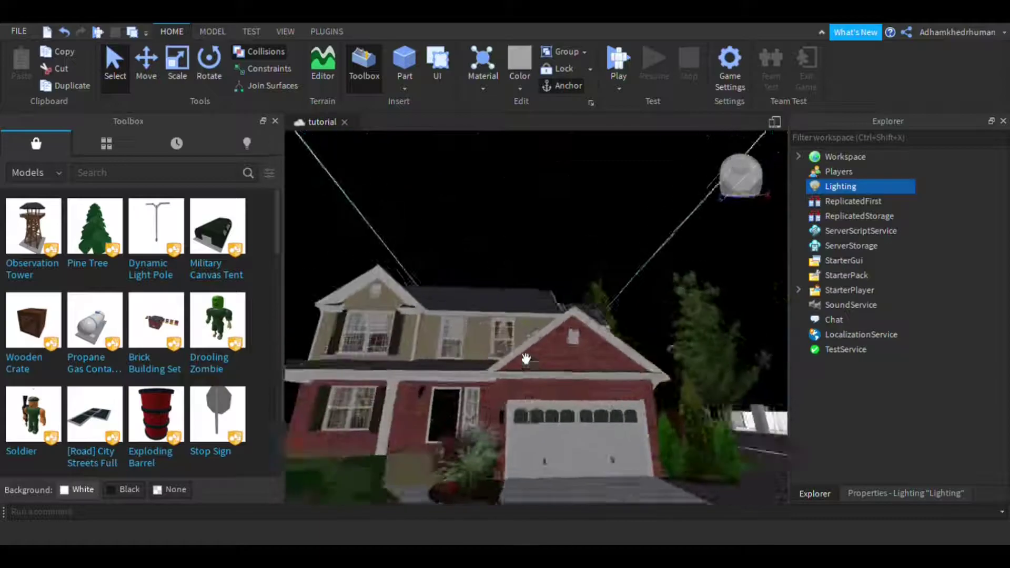
{"action": "scroll", "coordinate": [526, 358], "scroll_direction": "down", "scroll_amount": 6}
{"action": "right_click_drag", "start_coordinate": [526, 358], "coordinate": [501, 333]}
{"action": "key", "text": "a"}
{"action": "scroll", "coordinate": [504, 336], "scroll_direction": "up", "scroll_amount": 5}
{"action": "scroll", "coordinate": [504, 336], "scroll_direction": "down", "scroll_amount": 3}
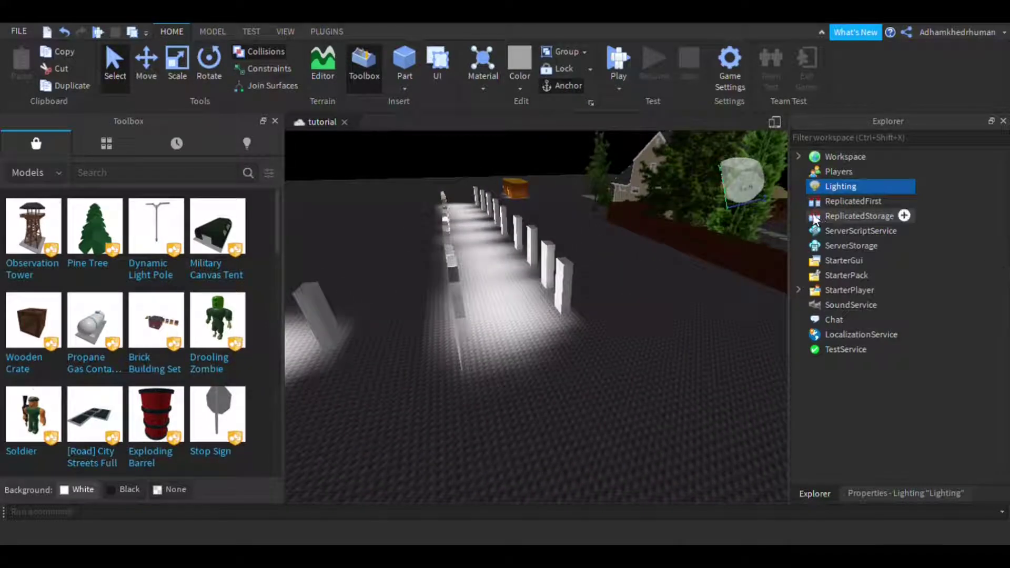
{"action": "mouse_move", "coordinate": [806, 188]}
{"action": "right_click_drag", "start_coordinate": [486, 466], "coordinate": [486, 466]}
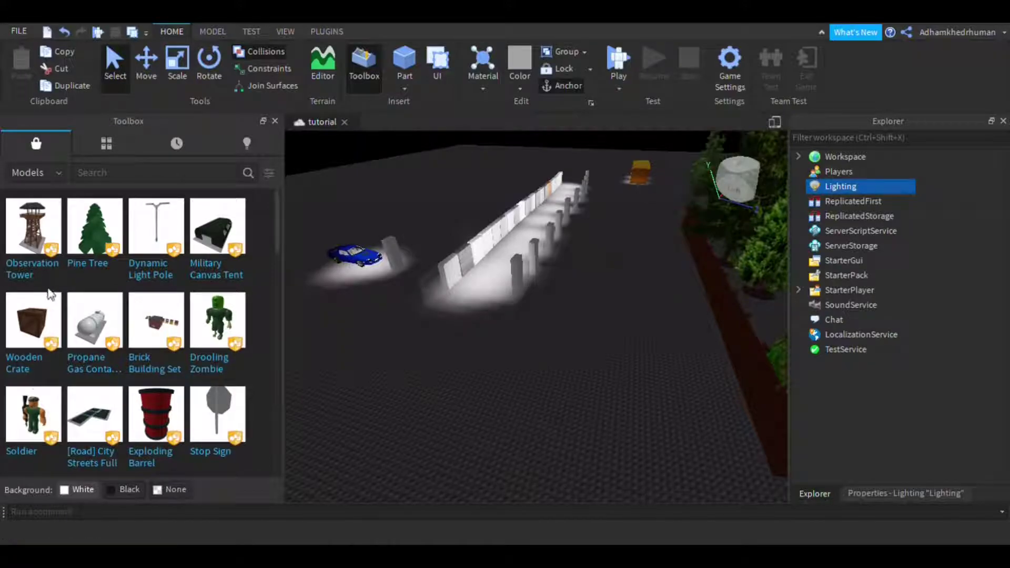
{"action": "key", "text": "alt+s"}
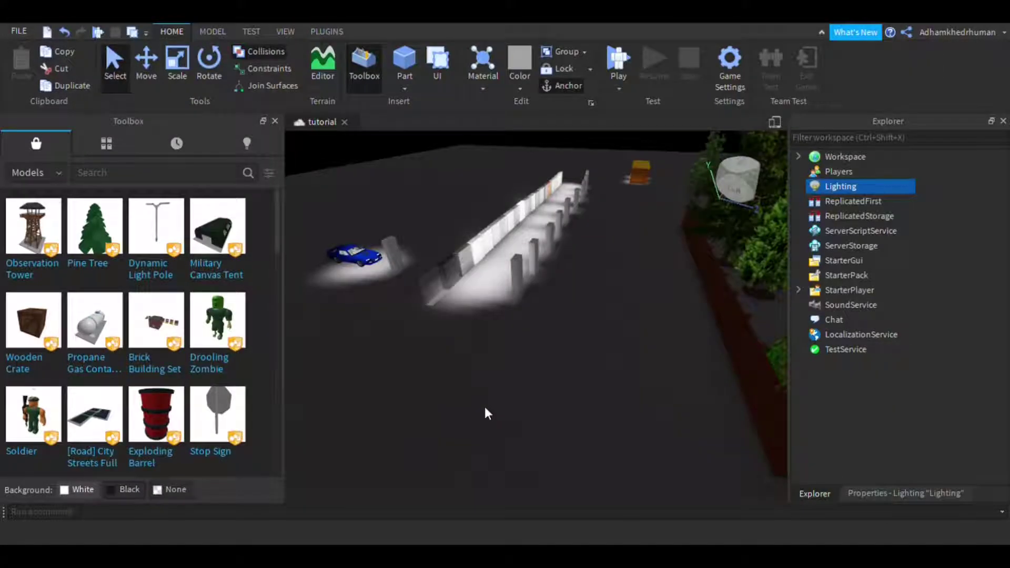
Open the properties of the Lighting service and view its appearance settings.
{"action": "right_click_drag", "start_coordinate": [606, 325], "coordinate": [591, 348]}
{"action": "scroll", "coordinate": [592, 328], "scroll_direction": "up", "scroll_amount": 2}
{"action": "key", "text": "a"}
{"action": "left_click", "coordinate": [900, 493]}
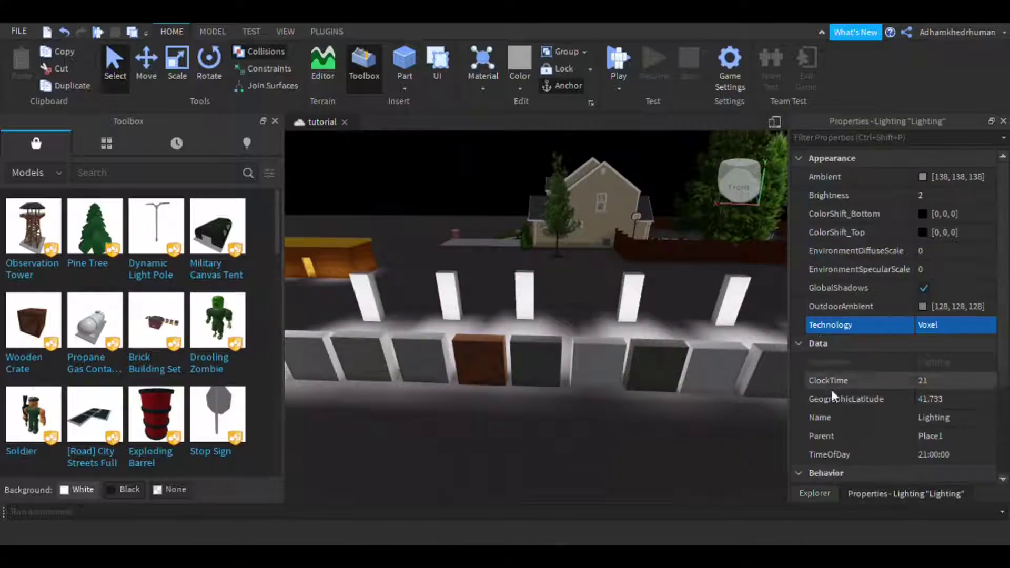
{"action": "scroll", "coordinate": [990, 345], "scroll_direction": "down", "scroll_amount": 1}
{"action": "scroll", "coordinate": [974, 296], "scroll_direction": "up", "scroll_amount": 1}
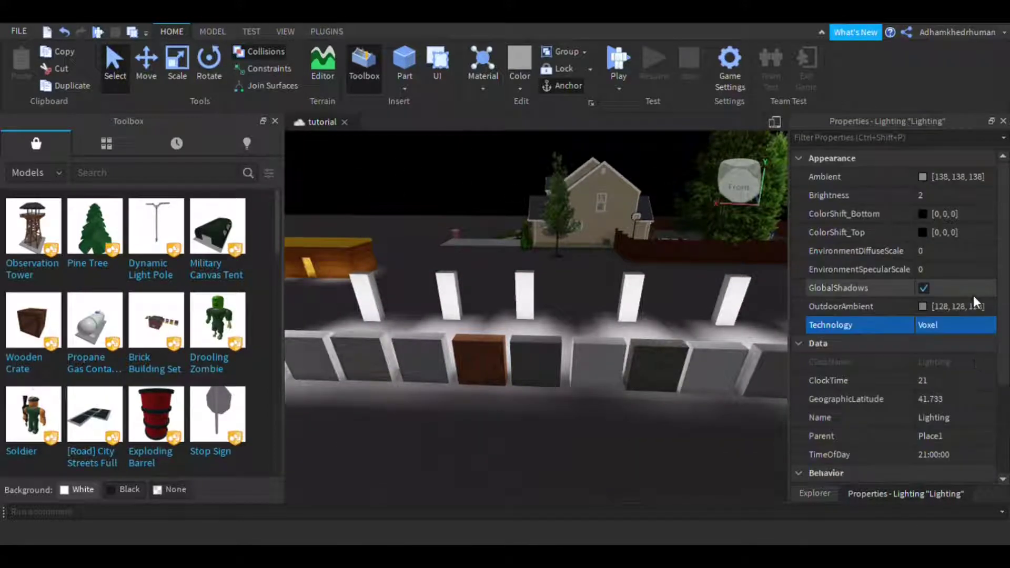
Switch the Lighting technology to Compatibility and inspect the house and the illuminated blocks at night.
{"action": "left_click", "coordinate": [984, 331]}
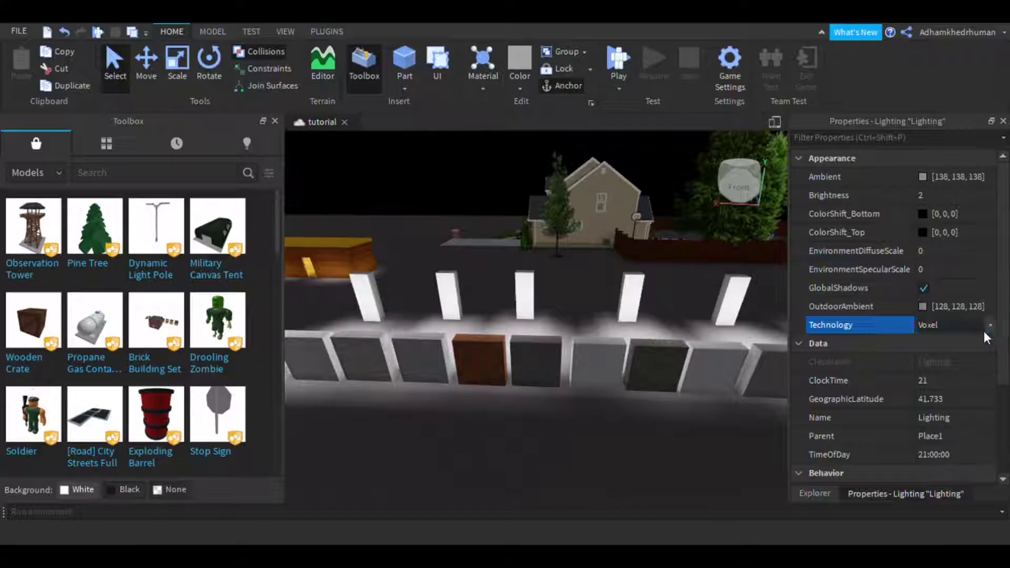
{"action": "left_click", "coordinate": [983, 342]}
{"action": "key", "text": "a"}
{"action": "key", "text": "a"}
{"action": "right_click_drag", "start_coordinate": [570, 385], "coordinate": [577, 501]}
{"action": "key", "text": "s"}
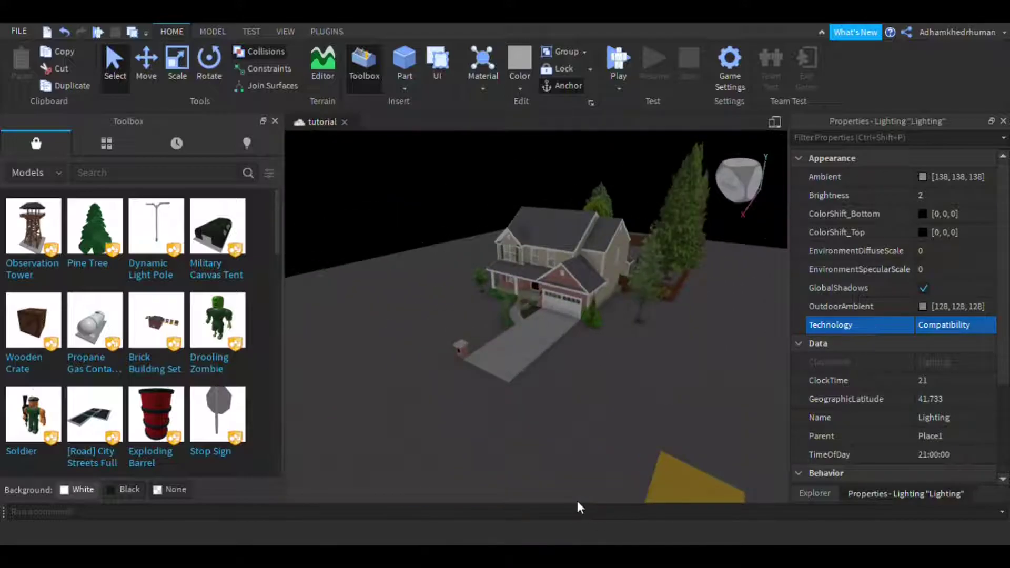
{"action": "left_click", "coordinate": [661, 296]}
{"action": "scroll", "coordinate": [660, 296], "scroll_direction": "up", "scroll_amount": 3}
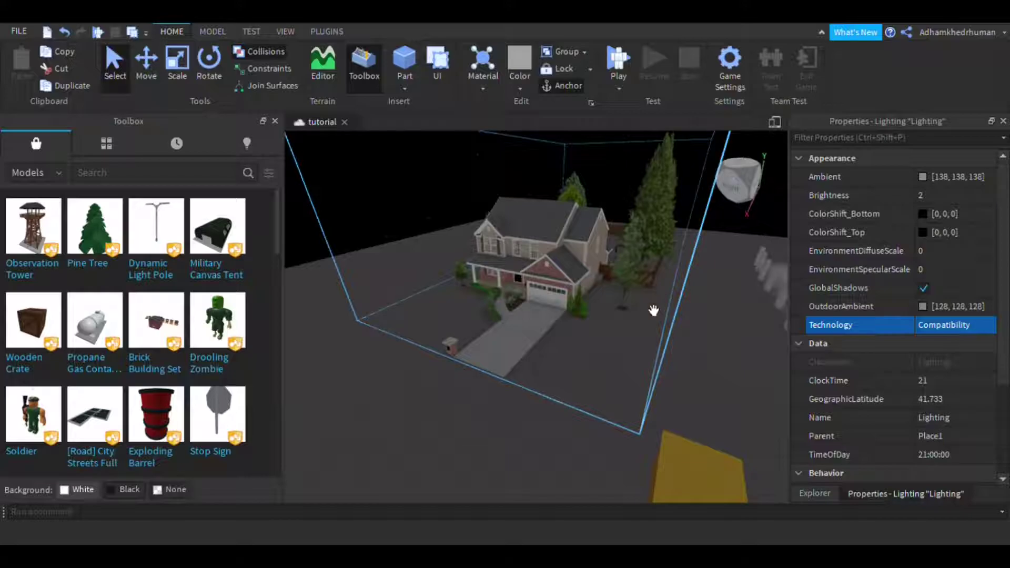
{"action": "scroll", "coordinate": [658, 296], "scroll_direction": "up", "scroll_amount": 2}
{"action": "right_click_drag", "start_coordinate": [636, 277], "coordinate": [636, 276]}
{"action": "key", "text": "w"}
{"action": "key", "text": "a"}
{"action": "right_click_drag", "start_coordinate": [601, 361], "coordinate": [601, 361]}
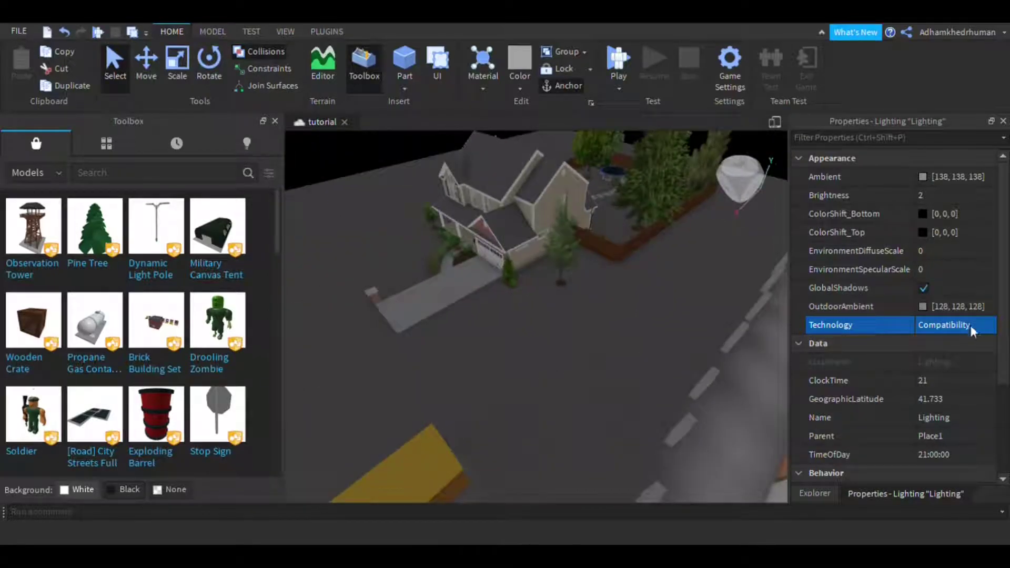
Switch the Lighting technology to Voxel and compare how the house and blocks are lit.
{"action": "left_click", "coordinate": [971, 325]}
{"action": "left_click", "coordinate": [975, 370]}
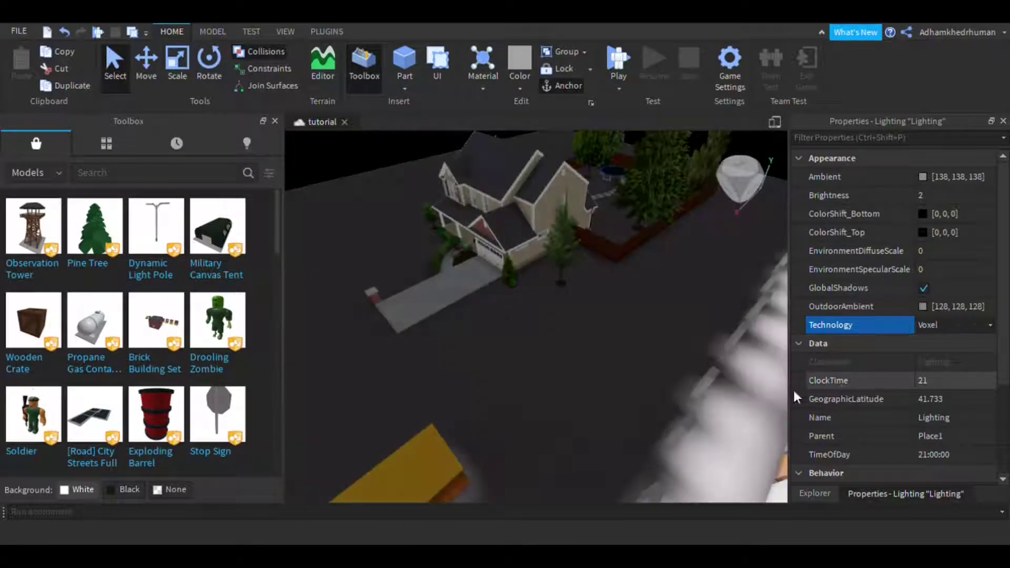
{"action": "key", "text": "a"}
Switch the Lighting technology to ShadowMap and inspect the night scene around the house and blocks.
{"action": "left_click", "coordinate": [979, 323]}
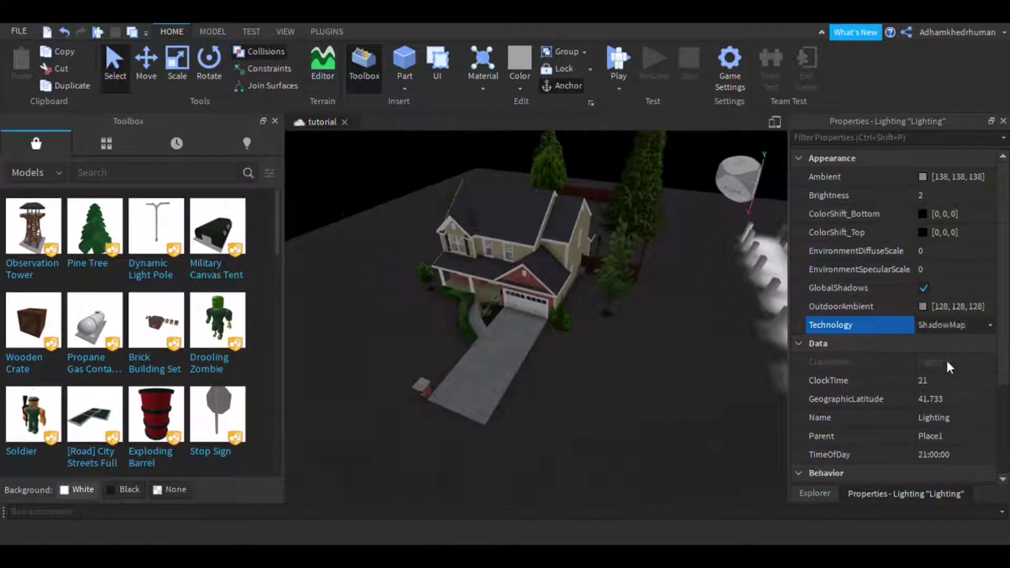
{"action": "left_click", "coordinate": [947, 358]}
{"action": "right_click_drag", "start_coordinate": [541, 413], "coordinate": [541, 413]}
{"action": "left_click", "coordinate": [989, 345]}
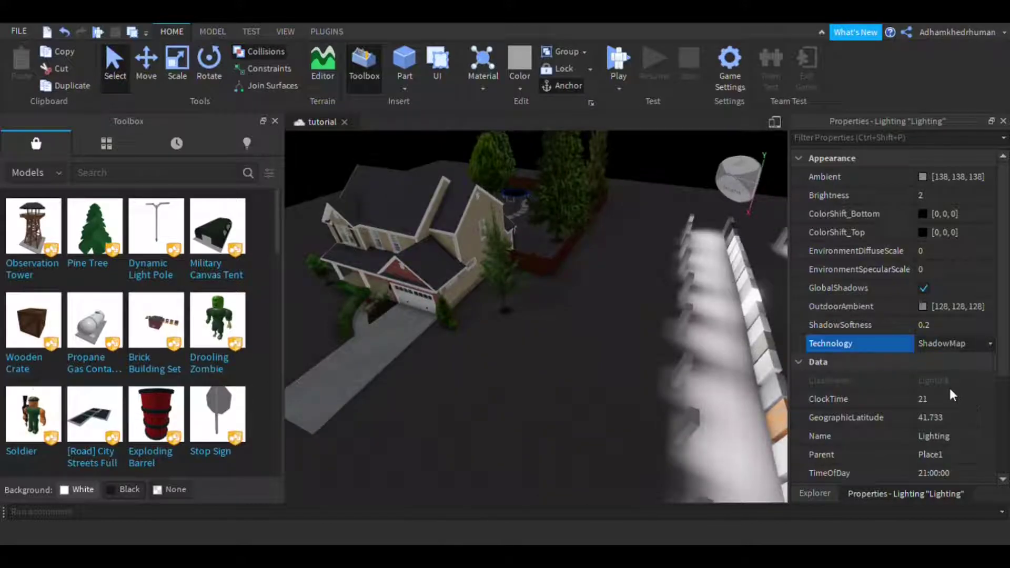
{"action": "right_click_drag", "start_coordinate": [562, 438], "coordinate": [562, 438]}
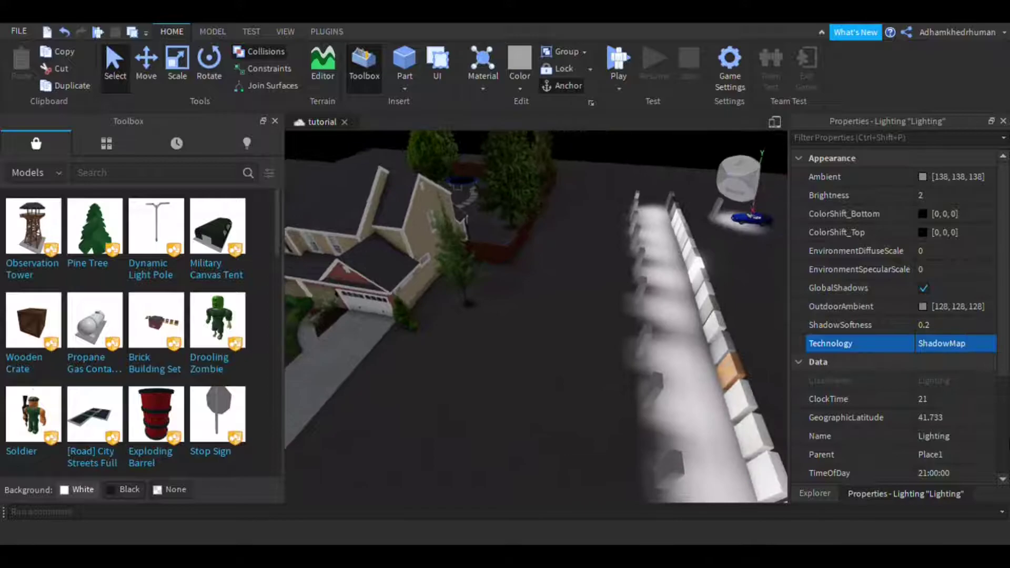
Set the Lighting service's TimeOfDay to 15:00:00 for an afternoon scene.
{"action": "scroll", "coordinate": [961, 414], "scroll_direction": "down", "scroll_amount": 2}
{"action": "left_click", "coordinate": [924, 364]}
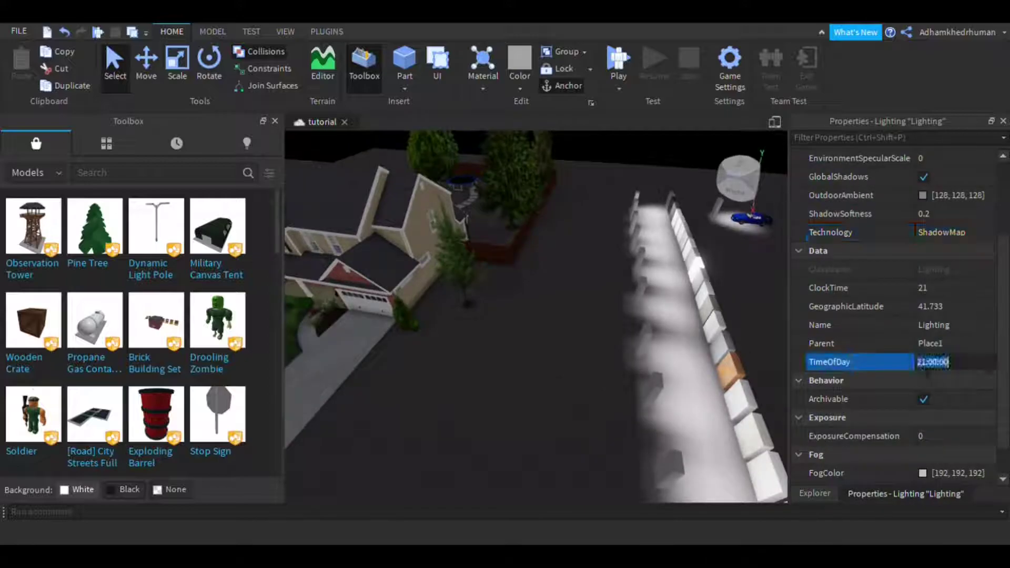
{"action": "type", "text": "16"}
{"action": "key", "text": "BackSpace"}
{"action": "type", "text": "5"}
{"action": "key", "text": "Return"}
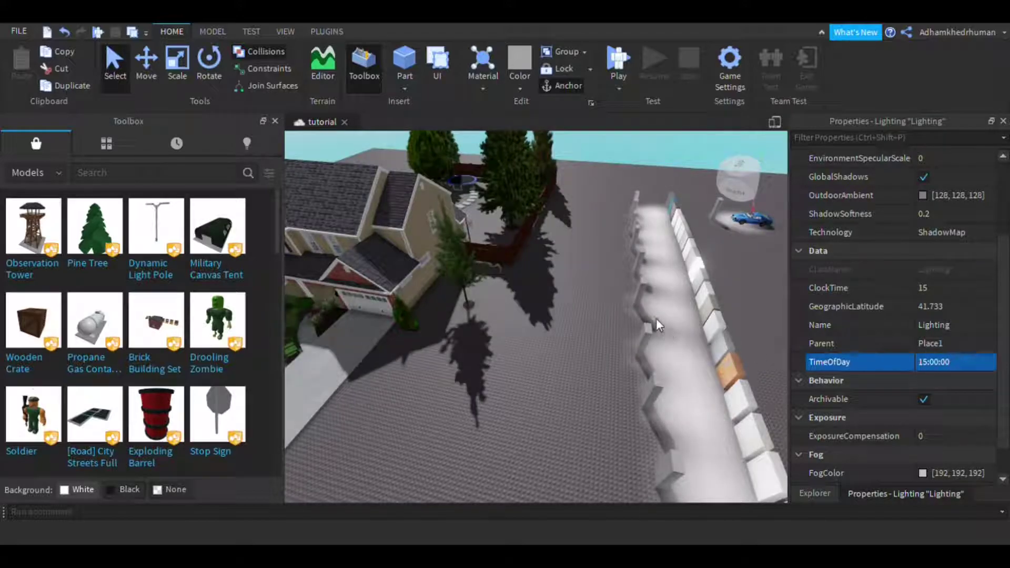
Switch the Lighting technology to Voxel and inspect the daytime shadows around the house and its hedges.
{"action": "left_click", "coordinate": [939, 232]}
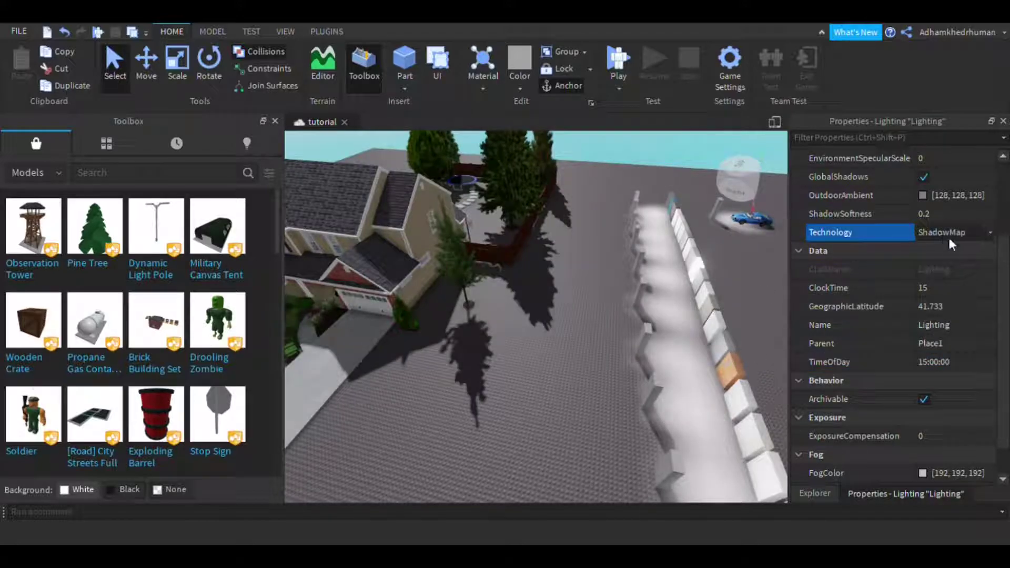
{"action": "left_click", "coordinate": [950, 274]}
{"action": "right_click_drag", "start_coordinate": [658, 408], "coordinate": [619, 390]}
{"action": "key", "text": "w"}
{"action": "key", "text": "w"}
{"action": "key", "text": "s"}
{"action": "key", "text": "w"}
{"action": "key", "text": "s"}
{"action": "key", "text": "s"}
{"action": "key", "text": "w"}
{"action": "right_click_drag", "start_coordinate": [610, 334], "coordinate": [610, 334]}
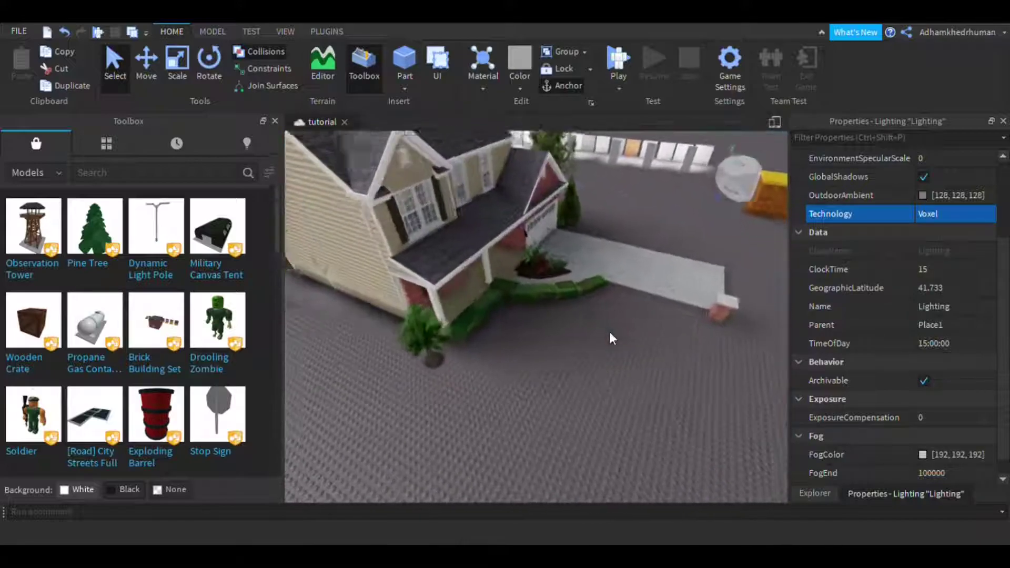
{"action": "key", "text": "w"}
{"action": "scroll", "coordinate": [610, 332], "scroll_direction": "down", "scroll_amount": 3}
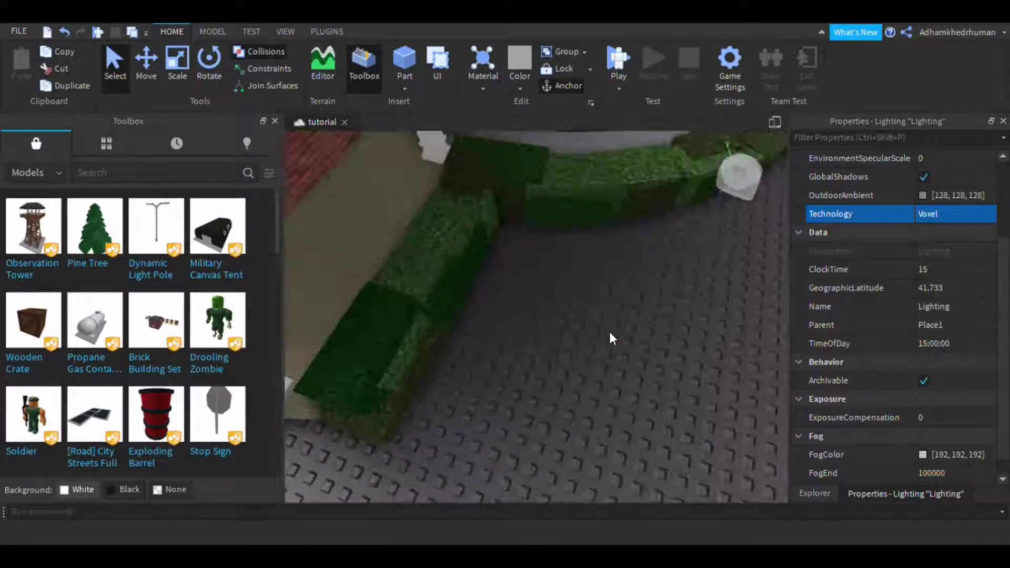
{"action": "scroll", "coordinate": [610, 332], "scroll_direction": "up", "scroll_amount": 1}
Set the Lighting technology to ShadowMap and inspect the shadows beside the hedges and the house.
{"action": "left_click", "coordinate": [991, 217]}
{"action": "left_click", "coordinate": [982, 219]}
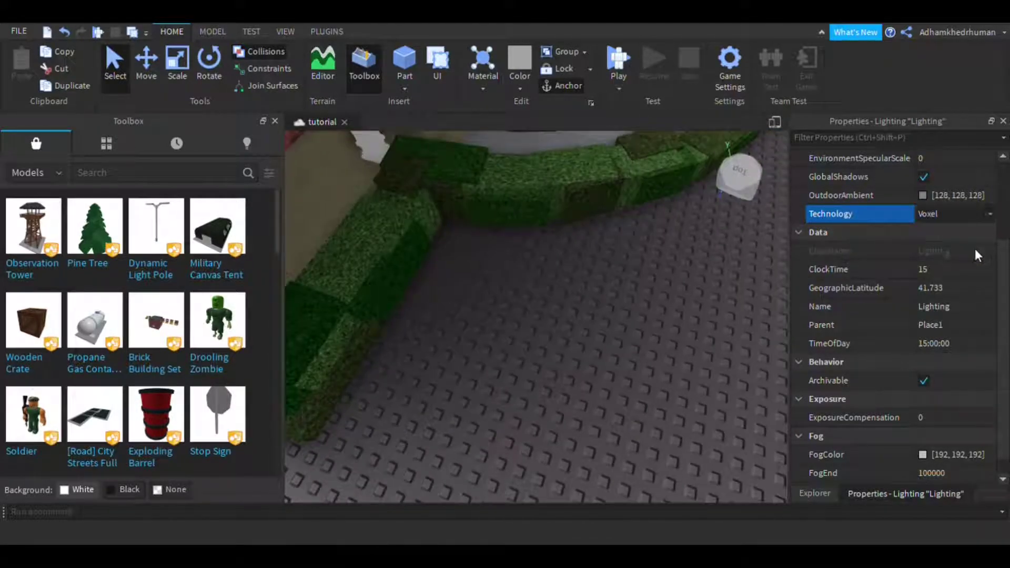
{"action": "left_click", "coordinate": [975, 249]}
{"action": "scroll", "coordinate": [672, 369], "scroll_direction": "down", "scroll_amount": 10}
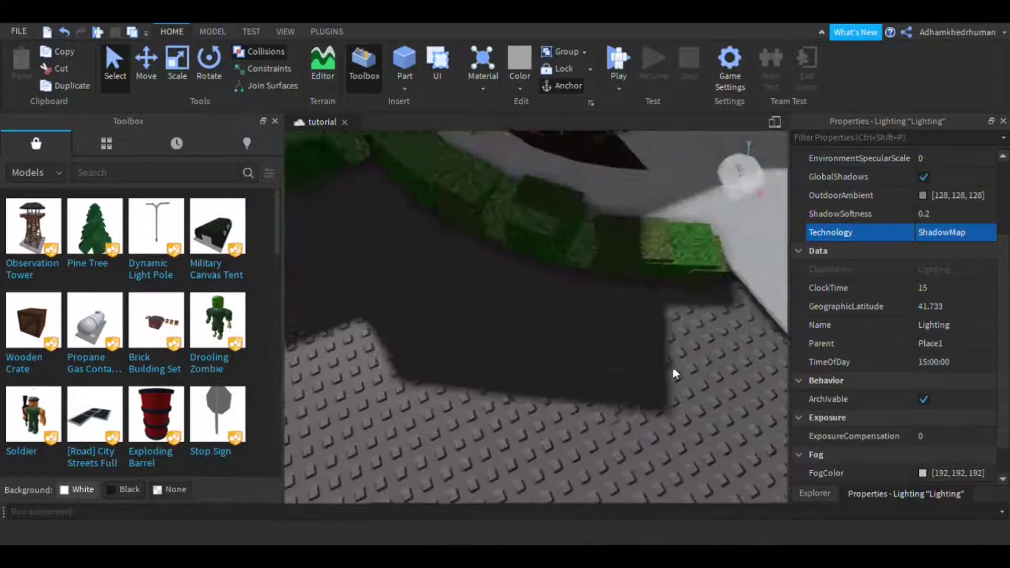
{"action": "right_click_drag", "start_coordinate": [673, 368], "coordinate": [673, 368]}
Set ShadowSoftness to 0 and inspect the edges of the tree's shadow up close.
{"action": "left_click", "coordinate": [971, 216]}
{"action": "type", "text": "0"}
{"action": "key", "text": "Return"}
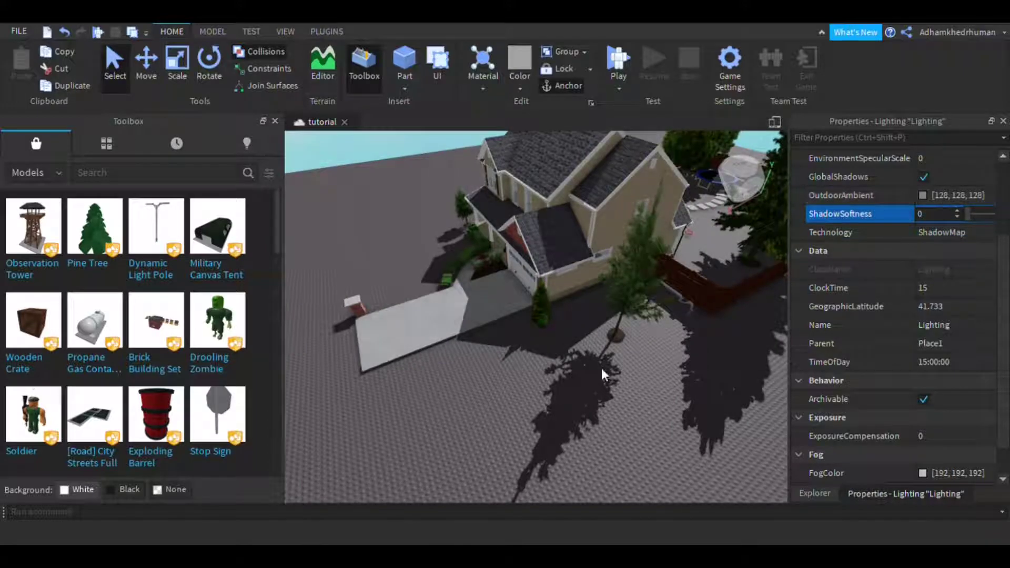
{"action": "scroll", "coordinate": [599, 370], "scroll_direction": "up", "scroll_amount": 10}
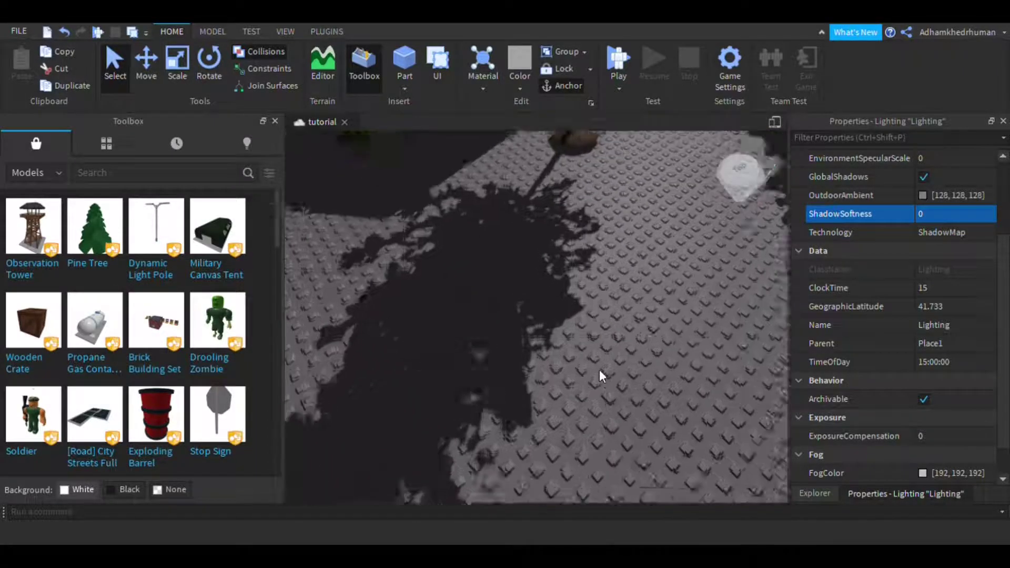
{"action": "scroll", "coordinate": [599, 370], "scroll_direction": "up", "scroll_amount": 5}
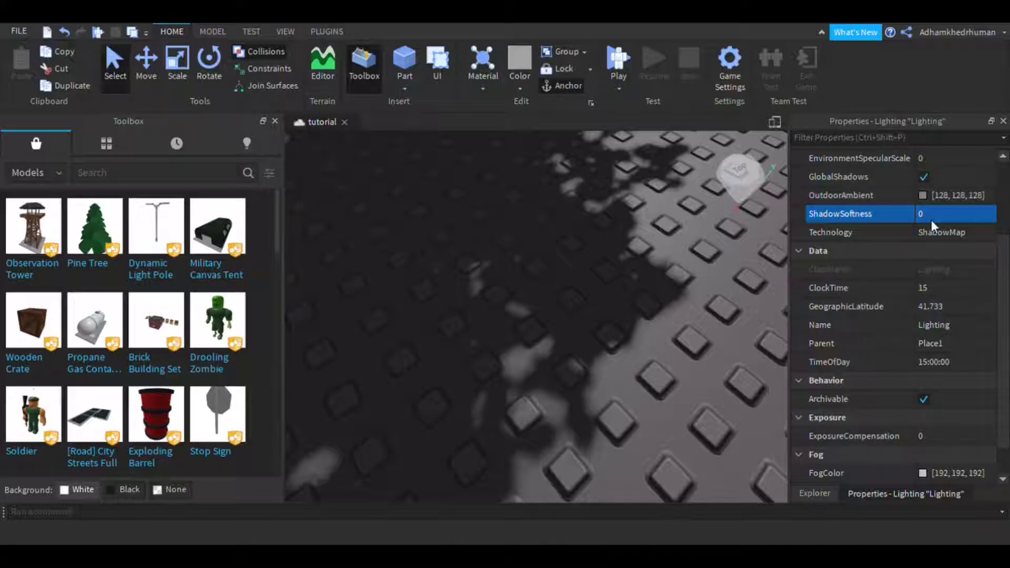
Set ShadowSoftness to 1 and inspect the shadows outdoors and inside the house.
{"action": "left_click", "coordinate": [930, 220]}
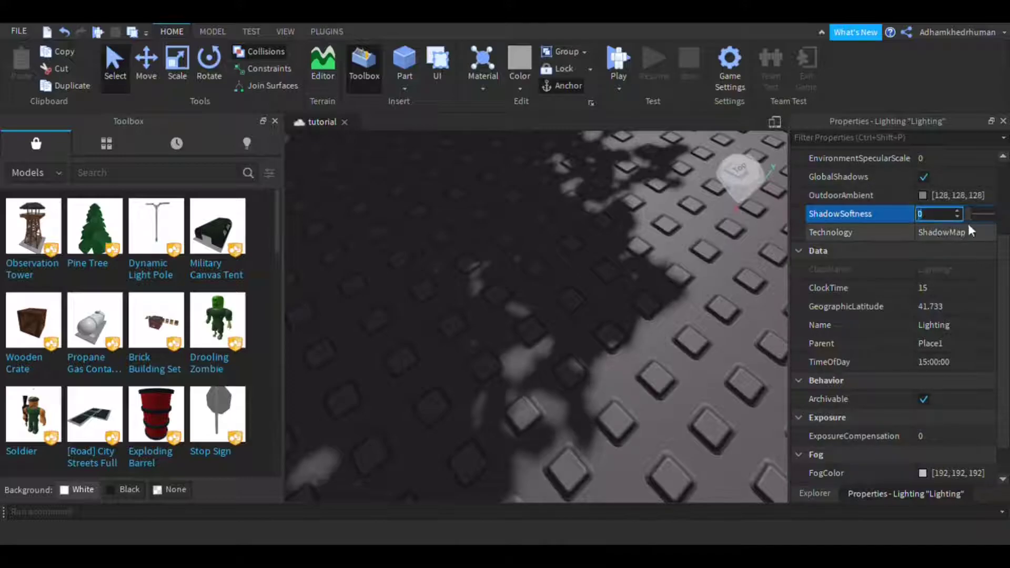
{"action": "type", "text": "1"}
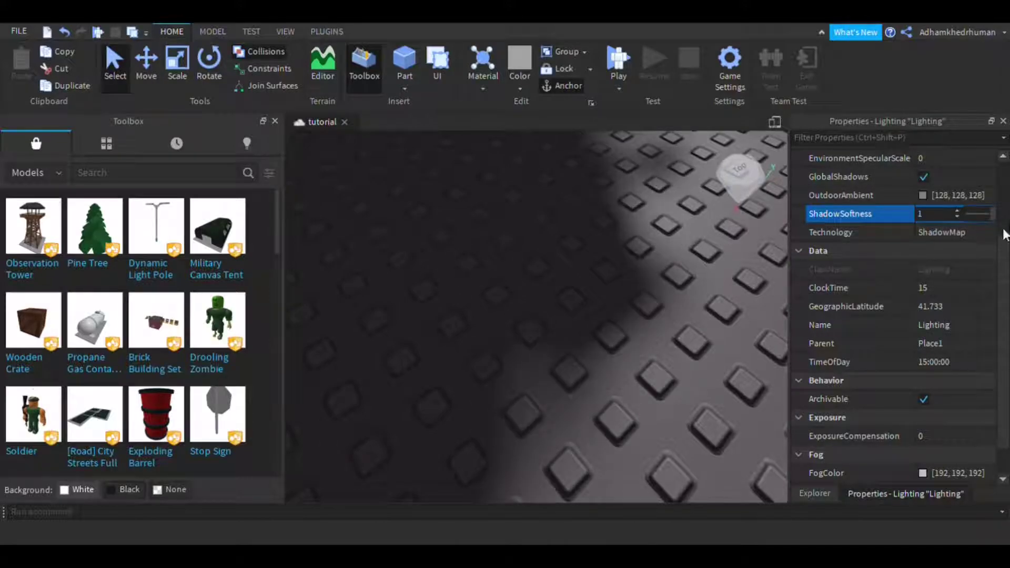
{"action": "key", "text": "Return"}
{"action": "scroll", "coordinate": [568, 384], "scroll_direction": "down", "scroll_amount": 10}
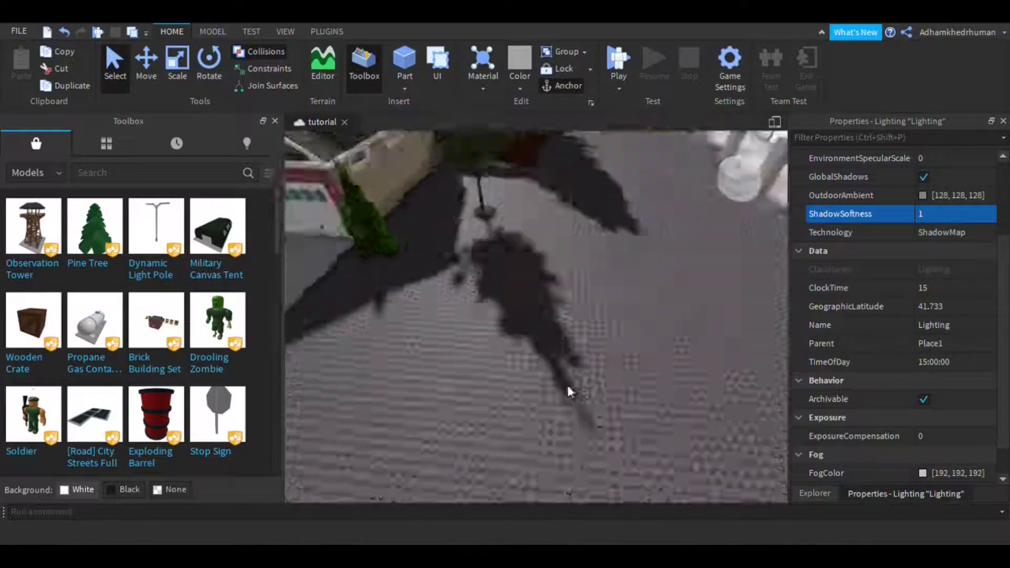
{"action": "scroll", "coordinate": [567, 385], "scroll_direction": "down", "scroll_amount": 10}
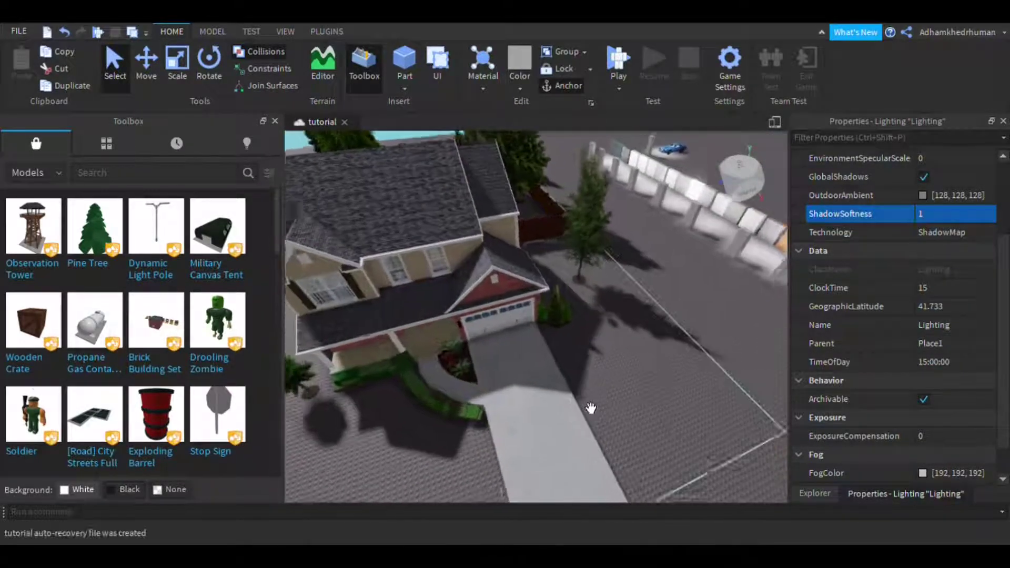
{"action": "scroll", "coordinate": [591, 408], "scroll_direction": "up", "scroll_amount": 15}
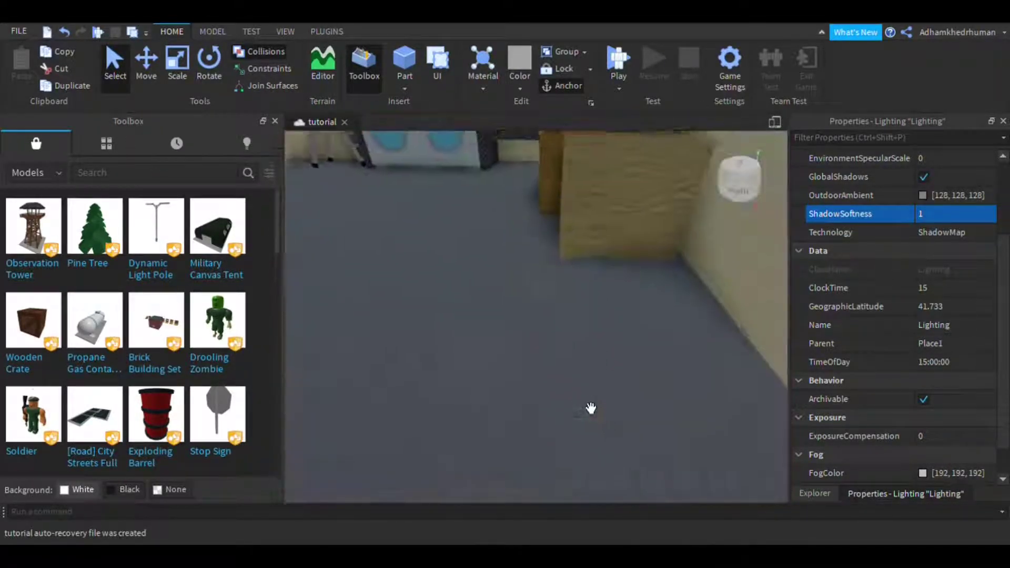
{"action": "right_click_drag", "start_coordinate": [591, 409], "coordinate": [591, 409]}
{"action": "key", "text": "w"}
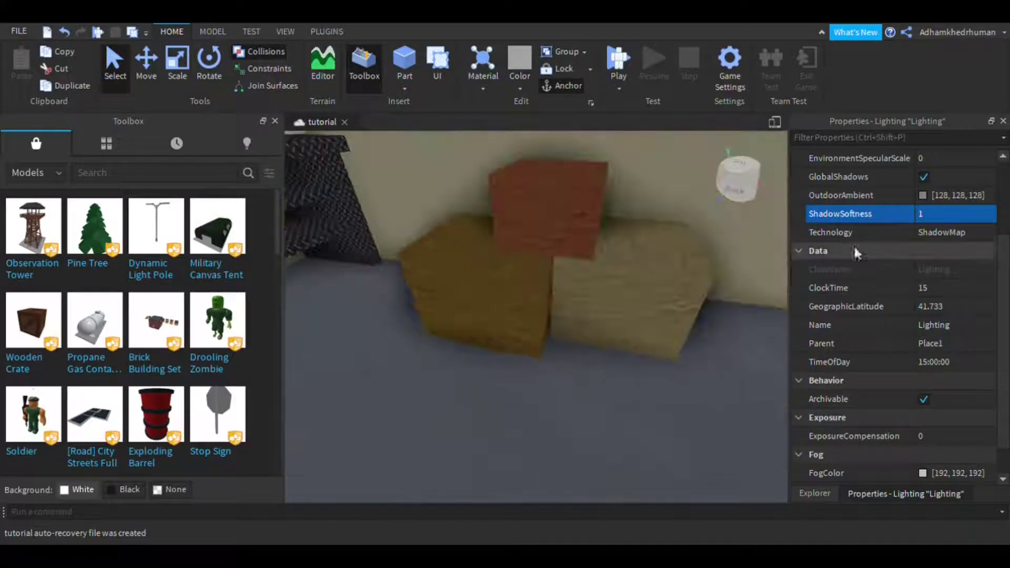
Reduce ShadowSoftness to 0 and inspect the shadows in the house's interior rooms.
{"action": "left_click", "coordinate": [922, 217]}
{"action": "left_click_drag", "start_coordinate": [985, 215], "coordinate": [968, 215]}
{"action": "right_click_drag", "start_coordinate": [427, 469], "coordinate": [429, 470]}
{"action": "key", "text": "w"}
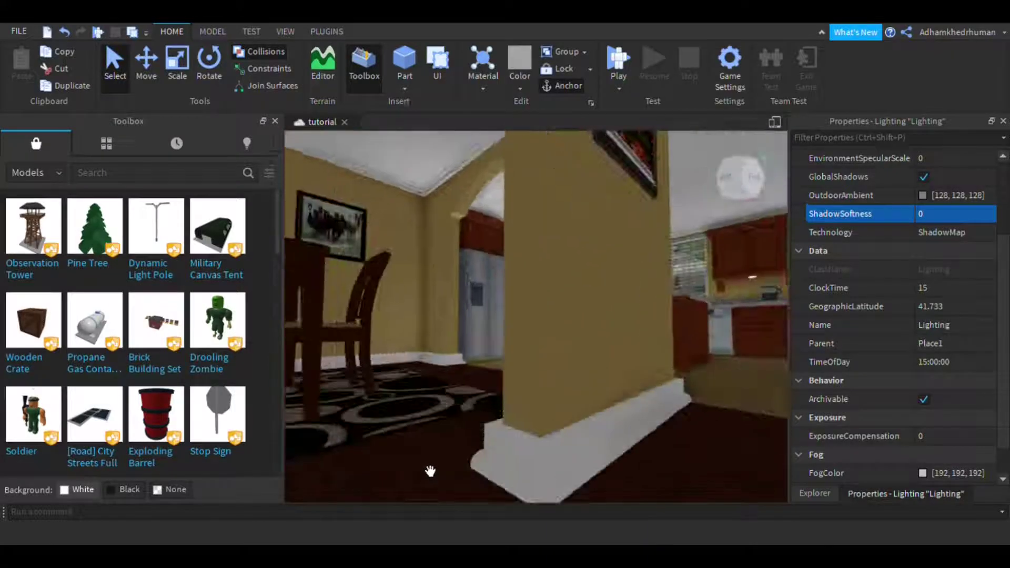
Set ShadowSoftness to 0 and inspect the shading between the brown furniture and the wall in the carpeted room.
{"action": "left_click", "coordinate": [960, 212]}
{"action": "left_click_drag", "start_coordinate": [967, 214], "coordinate": [893, 217]}
{"action": "mouse_move", "coordinate": [505, 320]}
{"action": "right_mouse_down"}
{"action": "mouse_move", "coordinate": [487, 332]}
{"action": "mouse_move", "coordinate": [512, 316]}
{"action": "mouse_move", "coordinate": [505, 329]}
{"action": "mouse_move", "coordinate": [505, 321]}
{"action": "right_mouse_up"}
{"action": "key", "text": "w"}
{"action": "key", "text": "w"}
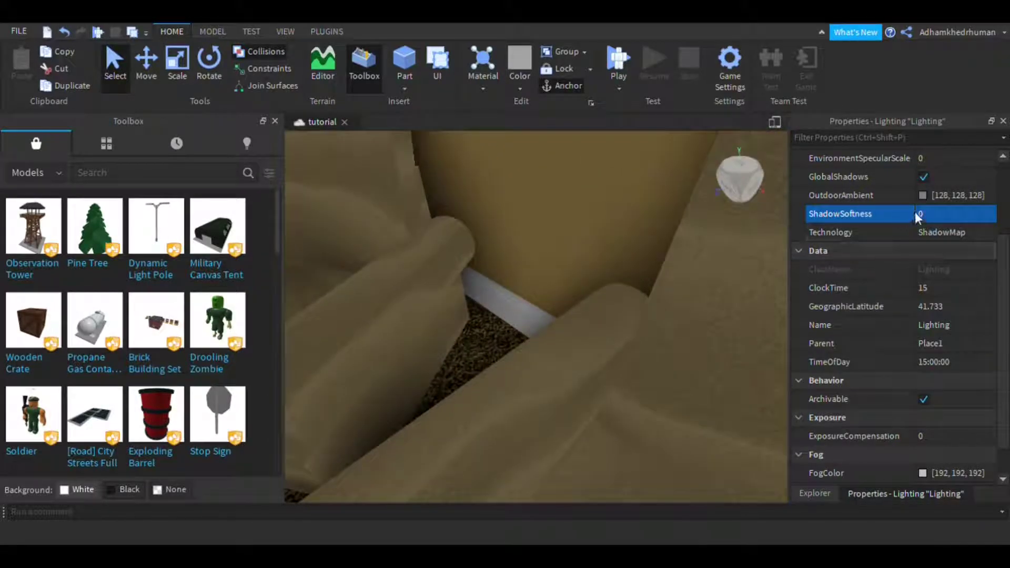
Raise ShadowSoftness to 1 and inspect the shadows of the house, trees and fence from outside.
{"action": "left_click", "coordinate": [930, 214]}
{"action": "type", "text": "0.18"}
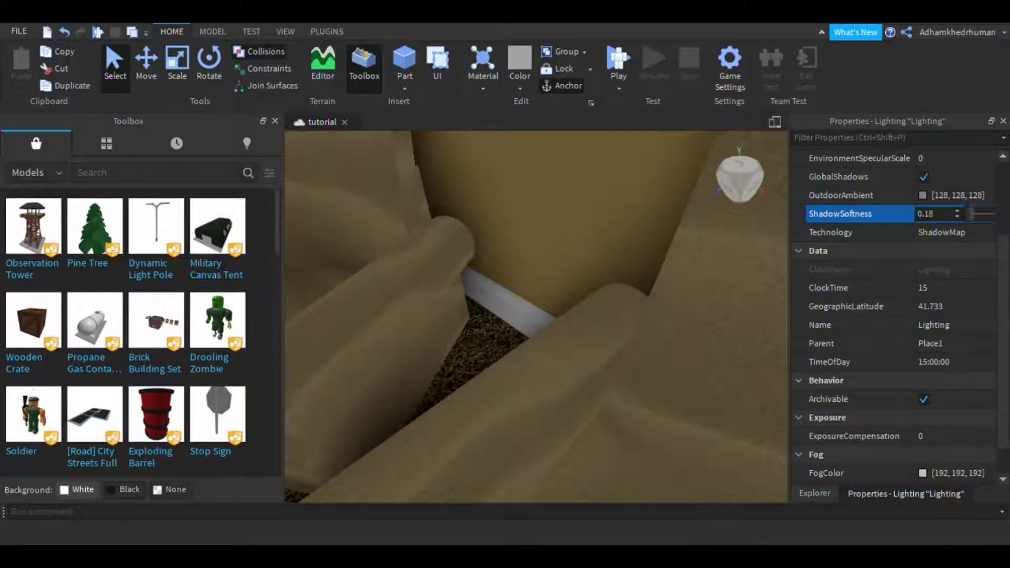
{"action": "left_click_drag", "start_coordinate": [973, 209], "coordinate": [994, 214]}
{"action": "scroll", "coordinate": [683, 400], "scroll_direction": "down", "scroll_amount": 10}
{"action": "right_click_drag", "start_coordinate": [684, 400], "coordinate": [660, 378]}
{"action": "scroll", "coordinate": [684, 400], "scroll_direction": "down", "scroll_amount": 5}
{"action": "scroll", "coordinate": [660, 378], "scroll_direction": "down", "scroll_amount": 3}
{"action": "scroll", "coordinate": [660, 378], "scroll_direction": "down", "scroll_amount": 3}
{"action": "left_click", "coordinate": [953, 216]}
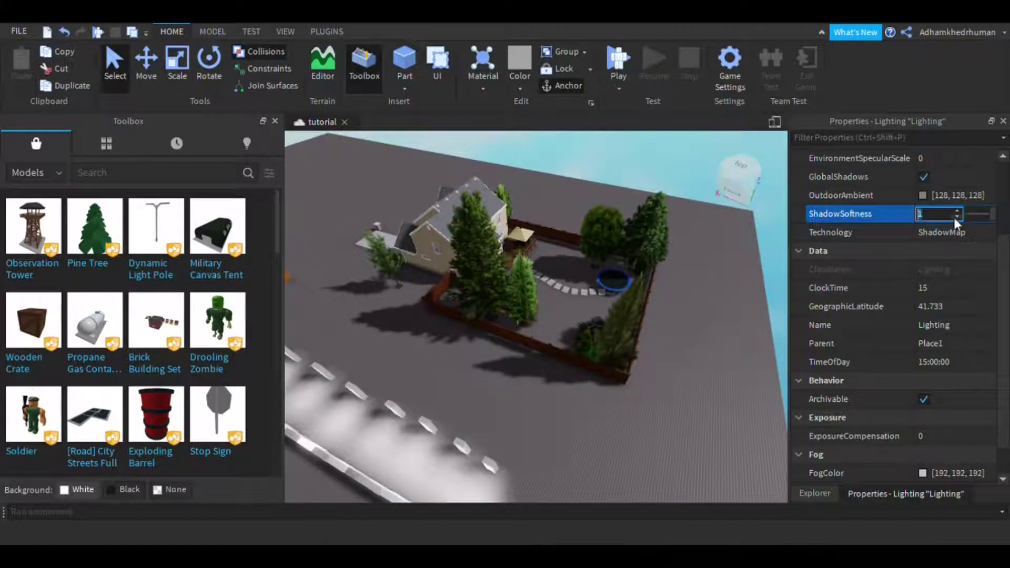
{"action": "left_click", "coordinate": [992, 214]}
Insert a block part on an empty area of the baseplate and inspect it up close.
{"action": "scroll", "coordinate": [645, 359], "scroll_direction": "up", "scroll_amount": 5}
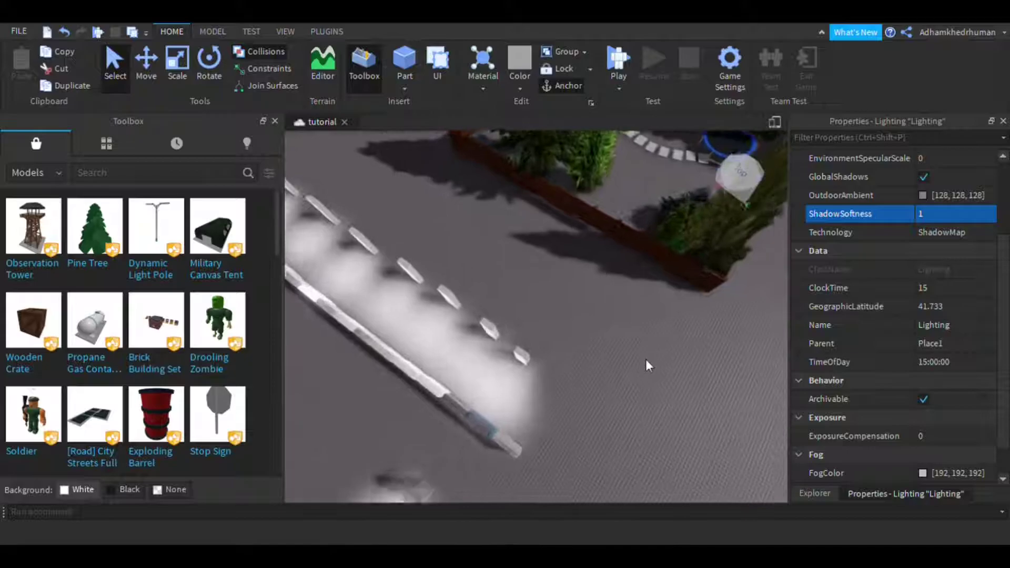
{"action": "mouse_move", "coordinate": [646, 359]}
{"action": "right_mouse_down"}
{"action": "mouse_move", "coordinate": [668, 361]}
{"action": "mouse_move", "coordinate": [645, 359]}
{"action": "right_mouse_up"}
{"action": "scroll", "coordinate": [646, 359], "scroll_direction": "up", "scroll_amount": 4}
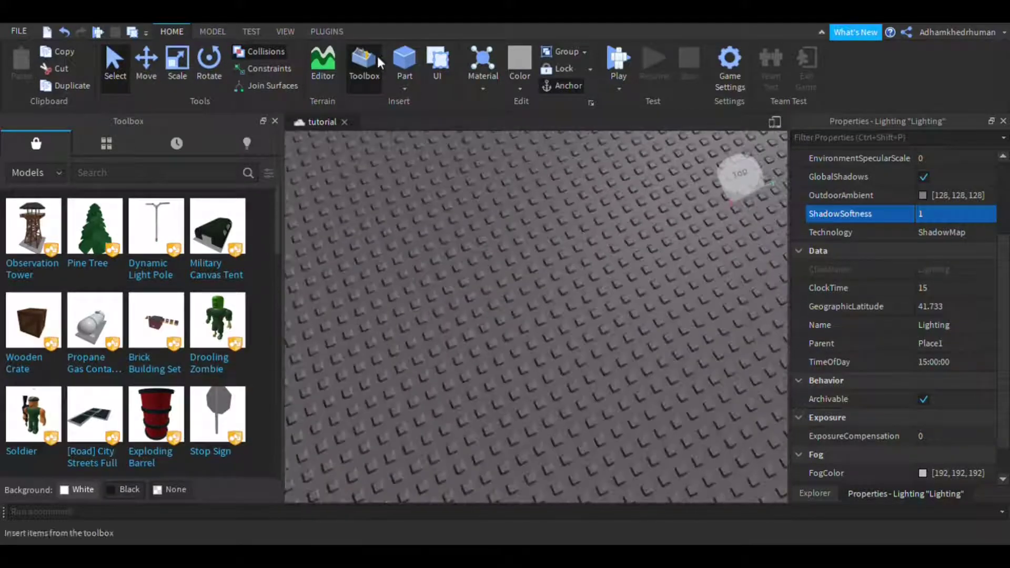
{"action": "left_click", "coordinate": [411, 59]}
{"action": "scroll", "coordinate": [594, 320], "scroll_direction": "up", "scroll_amount": 5}
{"action": "scroll", "coordinate": [604, 322], "scroll_direction": "down", "scroll_amount": 3}
{"action": "right_click_drag", "start_coordinate": [617, 342], "coordinate": [593, 320]}
{"action": "scroll", "coordinate": [593, 320], "scroll_direction": "up", "scroll_amount": 3}
{"action": "scroll", "coordinate": [941, 279], "scroll_direction": "up", "scroll_amount": 2}
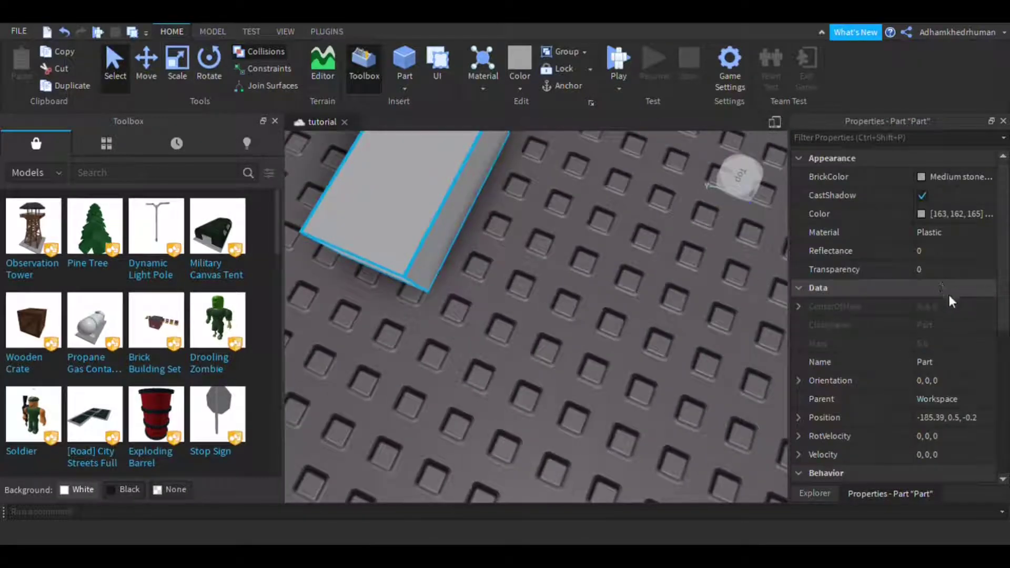
Set the Lighting service's ShadowSoftness to 0, inspect the new block's shadow, and raise the softness back to 1.
{"action": "left_click", "coordinate": [815, 493]}
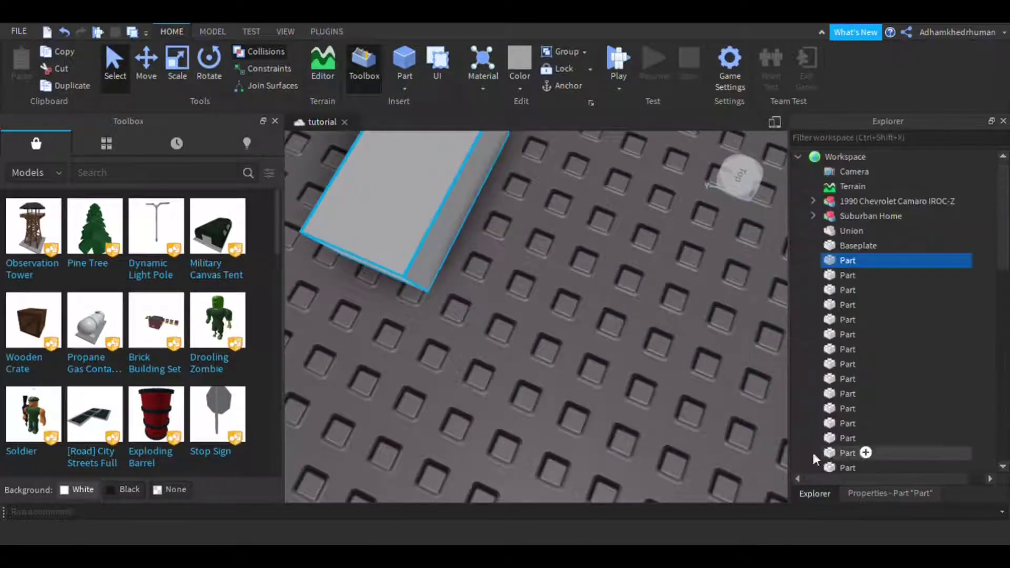
{"action": "left_click", "coordinate": [798, 157]}
{"action": "left_click", "coordinate": [855, 185]}
{"action": "left_click", "coordinate": [878, 496]}
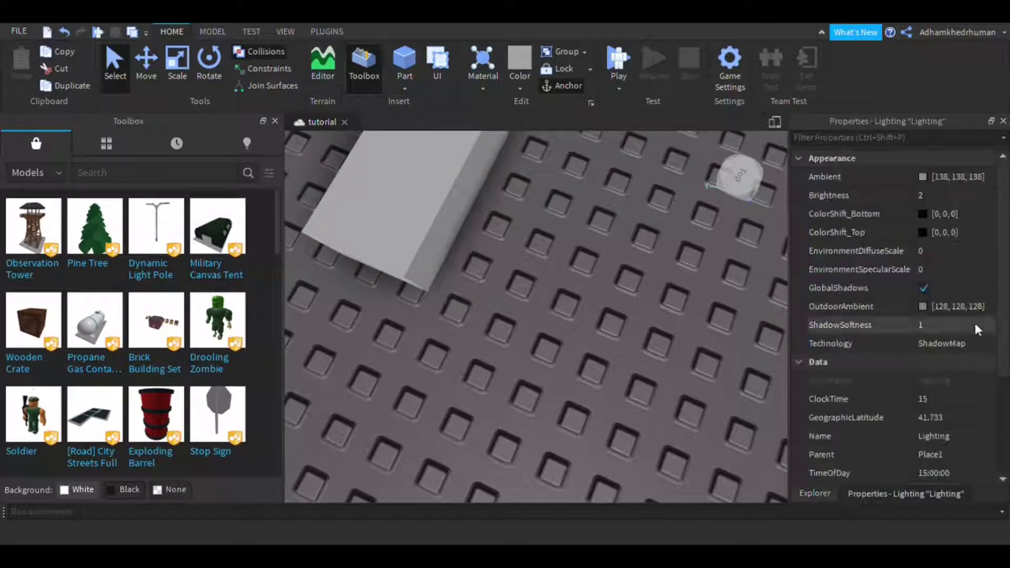
{"action": "left_click", "coordinate": [975, 330]}
{"action": "left_click_drag", "start_coordinate": [987, 330], "coordinate": [933, 328]}
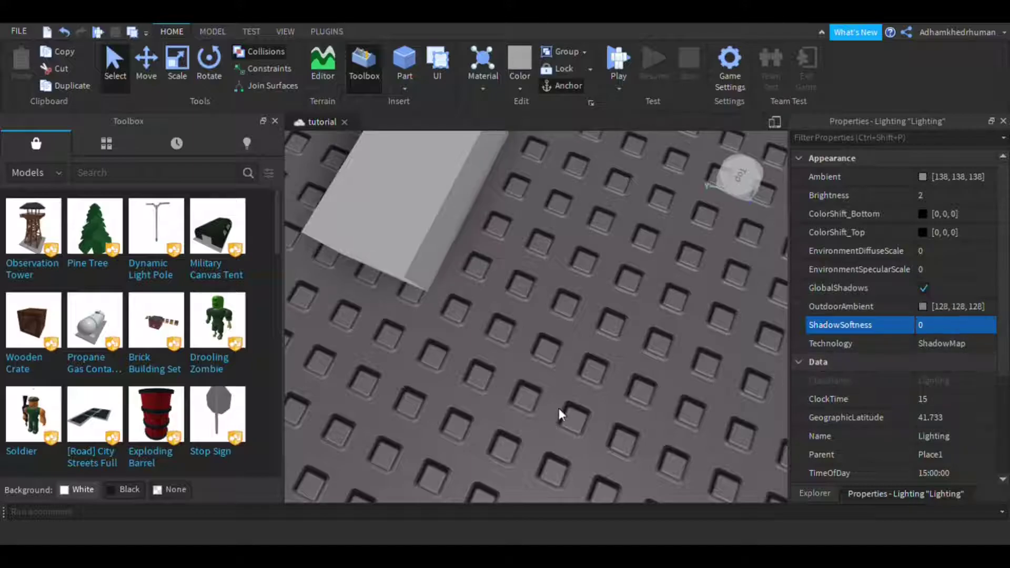
{"action": "scroll", "coordinate": [557, 408], "scroll_direction": "down", "scroll_amount": 5}
{"action": "right_click_drag", "start_coordinate": [558, 409], "coordinate": [558, 406]}
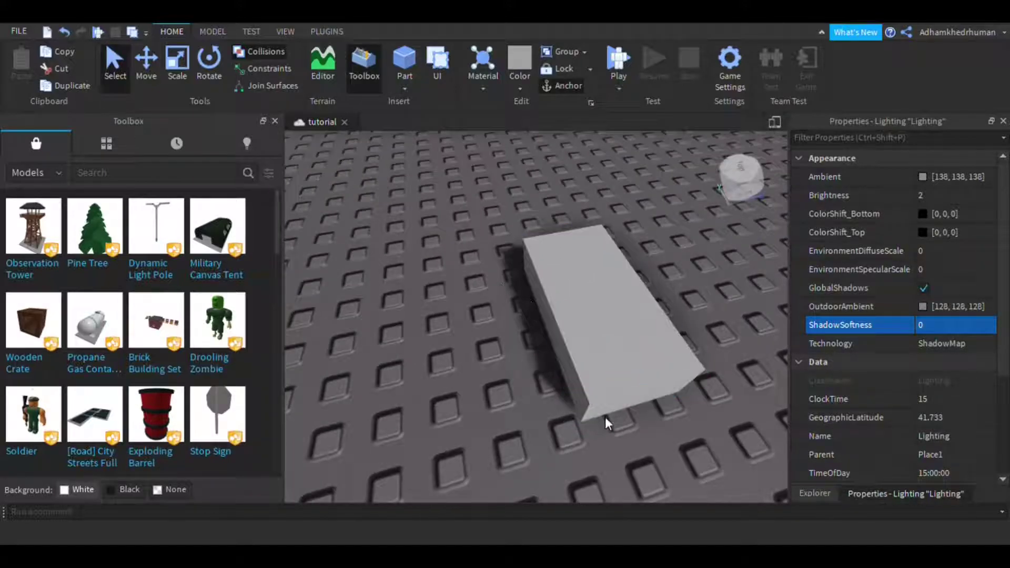
{"action": "left_click", "coordinate": [975, 328]}
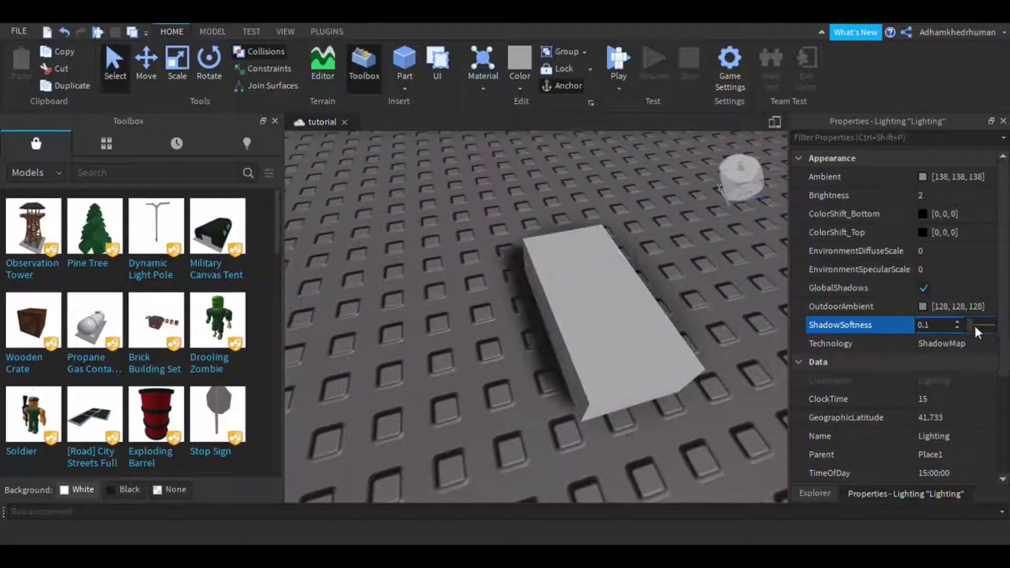
{"action": "left_click_drag", "start_coordinate": [975, 325], "coordinate": [1009, 276]}
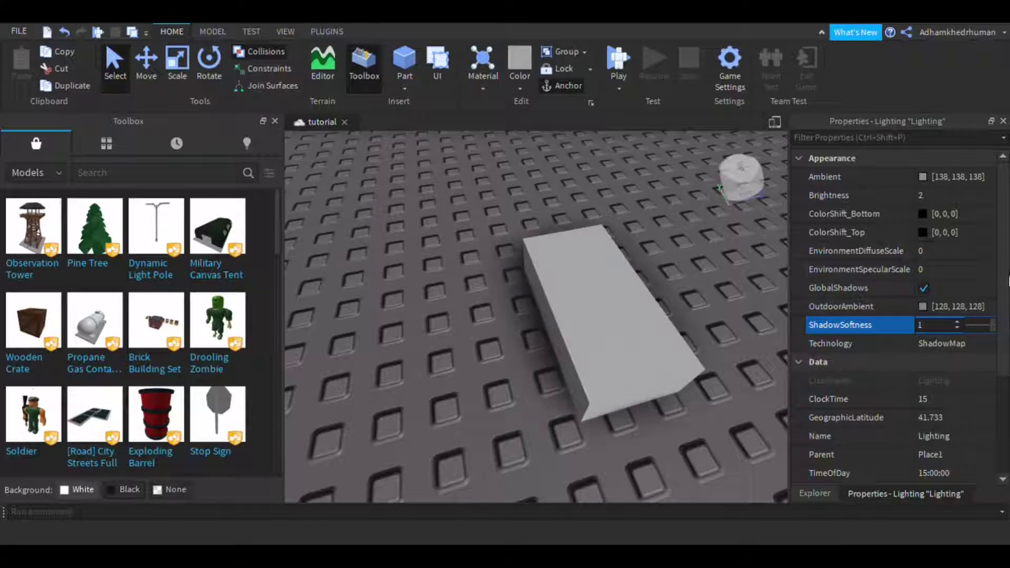
Delete the test block from the baseplate and return to the row of parts in front of the house.
{"action": "left_click", "coordinate": [638, 390]}
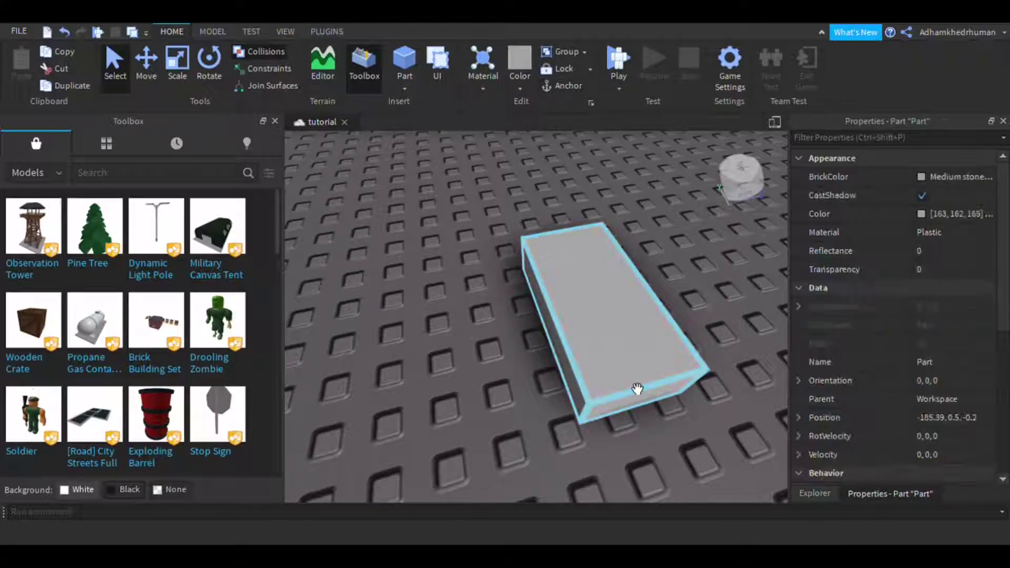
{"action": "key", "text": "Delete"}
{"action": "mouse_move", "coordinate": [507, 217]}
{"action": "right_mouse_down"}
{"action": "mouse_move", "coordinate": [531, 240]}
{"action": "mouse_move", "coordinate": [508, 217]}
{"action": "right_mouse_up"}
{"action": "key", "text": "w"}
{"action": "key", "text": "a"}
{"action": "key", "text": "s"}
{"action": "key", "text": "a"}
{"action": "scroll", "coordinate": [507, 217], "scroll_direction": "down", "scroll_amount": 3}
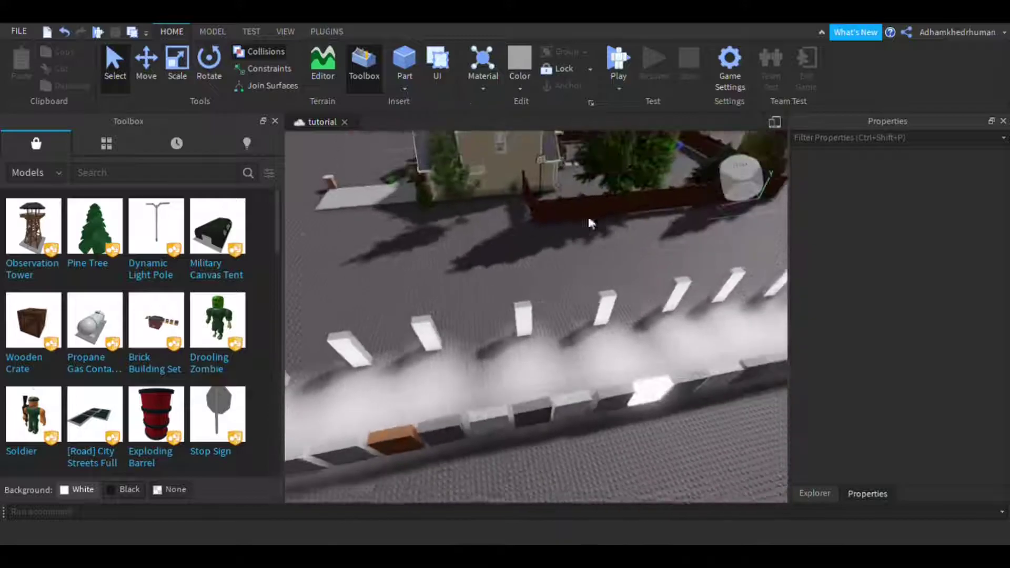
Set the Lighting service's Brightness to 10 and inspect the front of the house and the driveway.
{"action": "left_click", "coordinate": [815, 494]}
{"action": "left_click", "coordinate": [840, 186]}
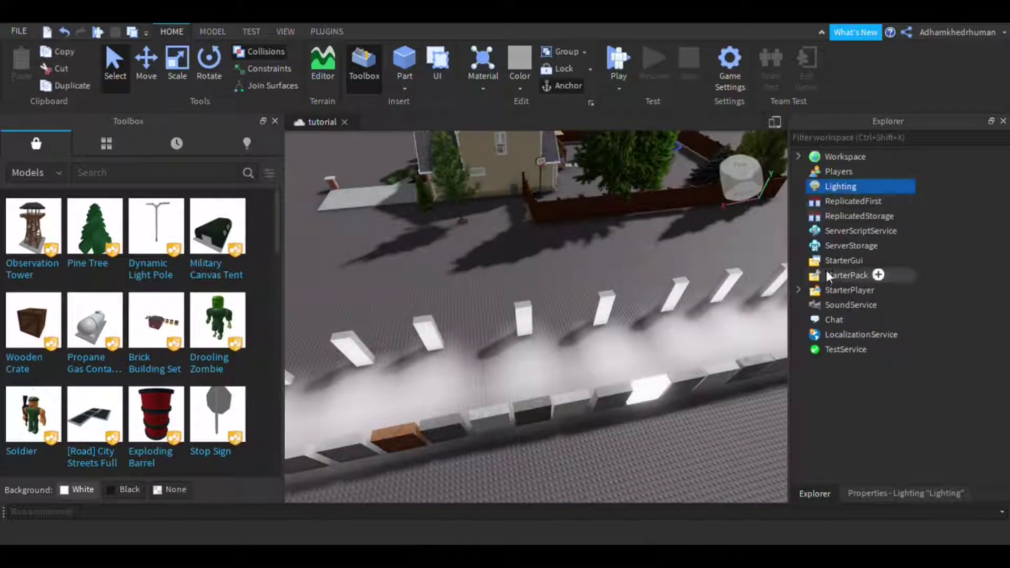
{"action": "left_click", "coordinate": [905, 494]}
{"action": "left_click", "coordinate": [956, 197]}
{"action": "type", "text": "10"}
{"action": "key", "text": "Return"}
{"action": "right_click_drag", "start_coordinate": [556, 437], "coordinate": [578, 456]}
{"action": "key", "text": "w"}
{"action": "key", "text": "w"}
{"action": "key", "text": "a"}
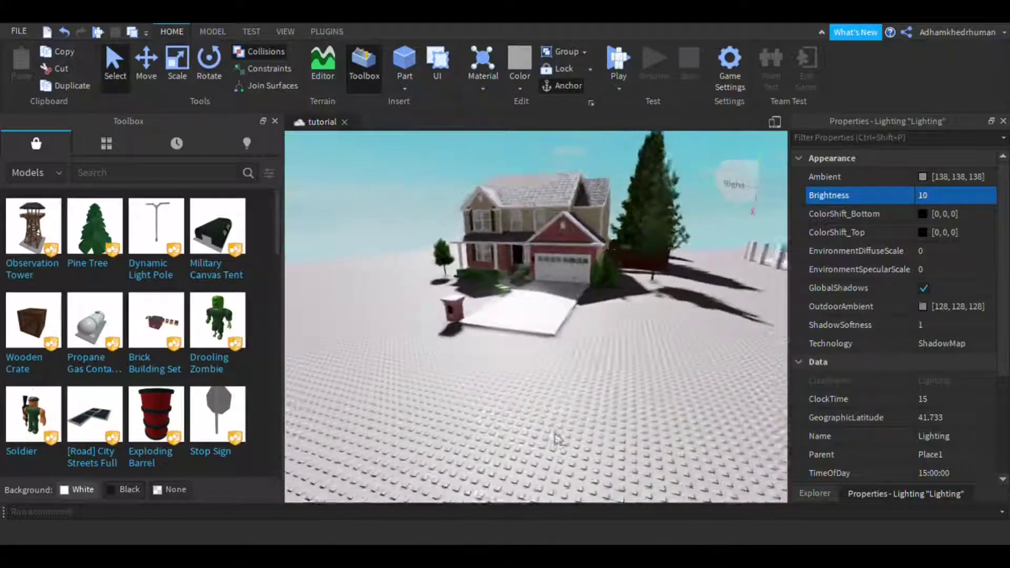
Reduce the Lighting Brightness to 0.
{"action": "left_click", "coordinate": [972, 194]}
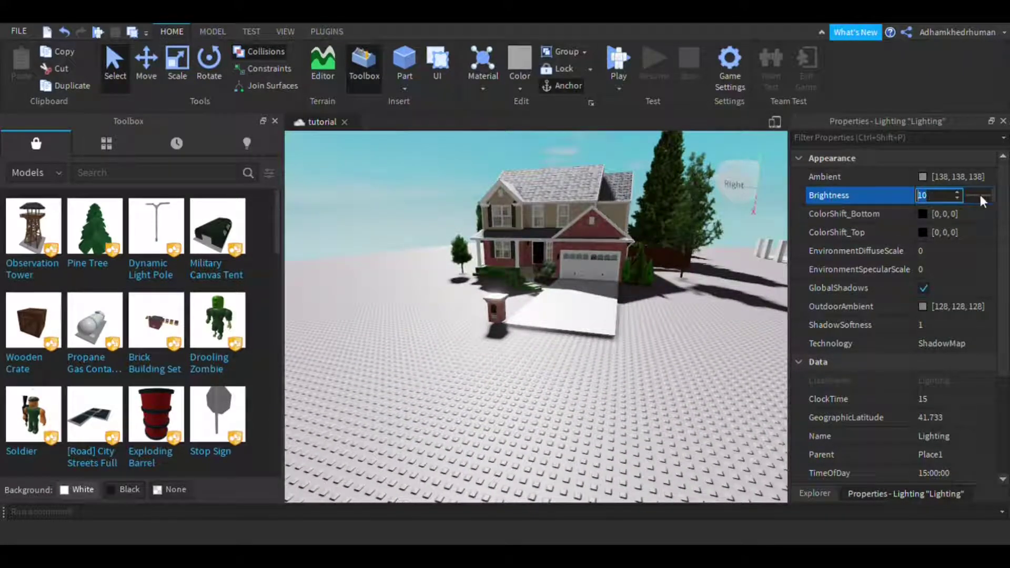
{"action": "type", "text": "0"}
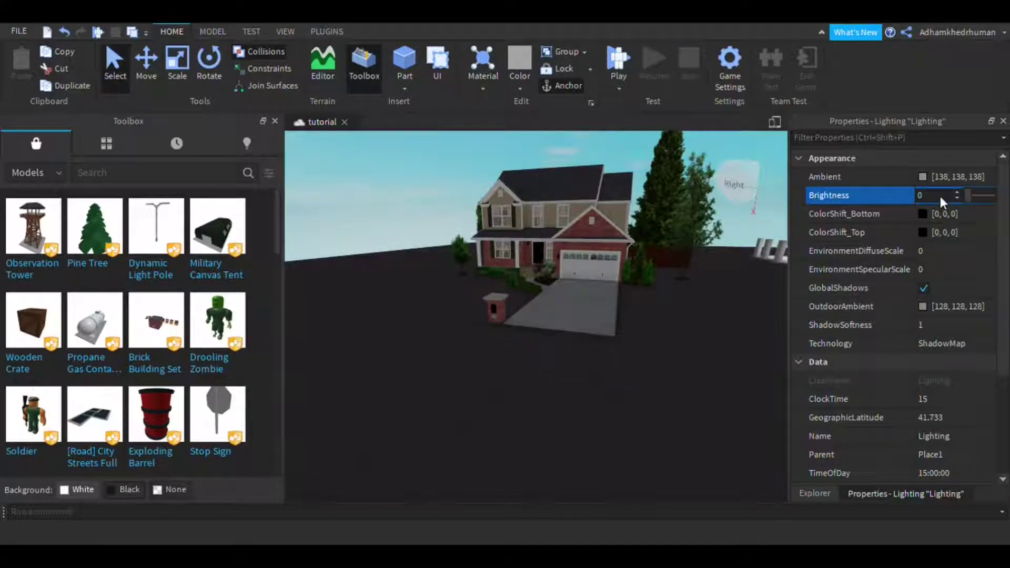
{"action": "mouse_move", "coordinate": [964, 203]}
{"action": "left_mouse_down"}
{"action": "mouse_move", "coordinate": [974, 213]}
{"action": "mouse_move", "coordinate": [945, 204]}
{"action": "left_mouse_up"}
Try Lighting Brightness values of 3 and 2, and settle on 2.9.
{"action": "double_click", "coordinate": [940, 195]}
{"action": "type", "text": "0."}
{"action": "type", "text": "3"}
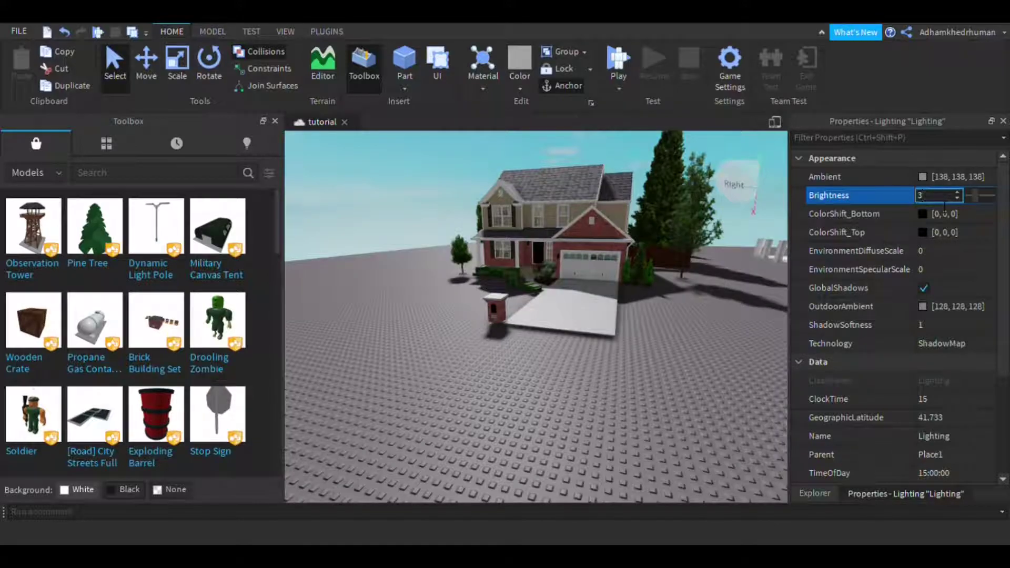
{"action": "key", "text": "BackSpace"}
{"action": "type", "text": "2"}
{"action": "key", "text": "BackSpace"}
{"action": "type", "text": "3"}
{"action": "key", "text": "BackSpace"}
{"action": "type", "text": "2.9"}
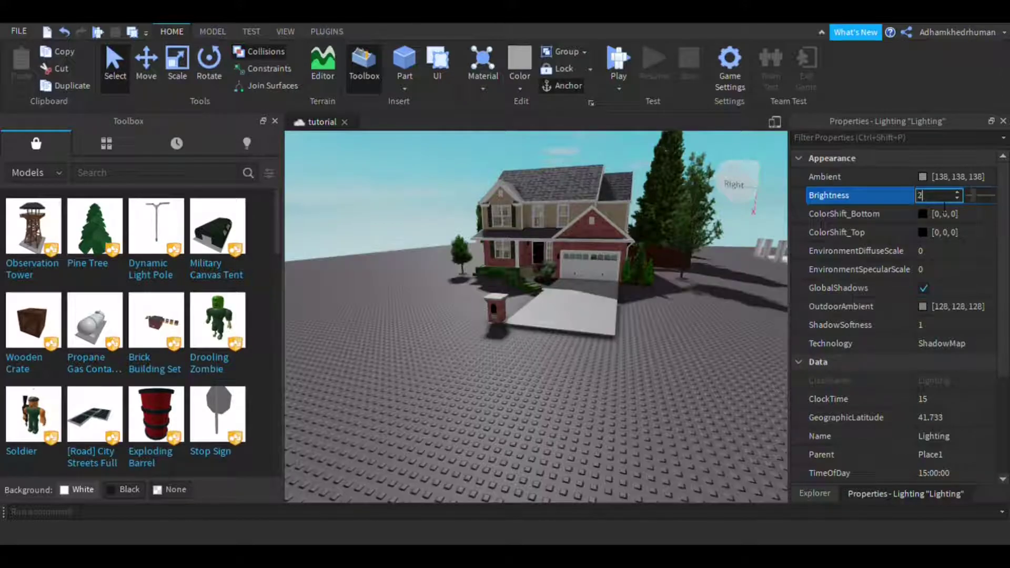
{"action": "key", "text": "Return"}
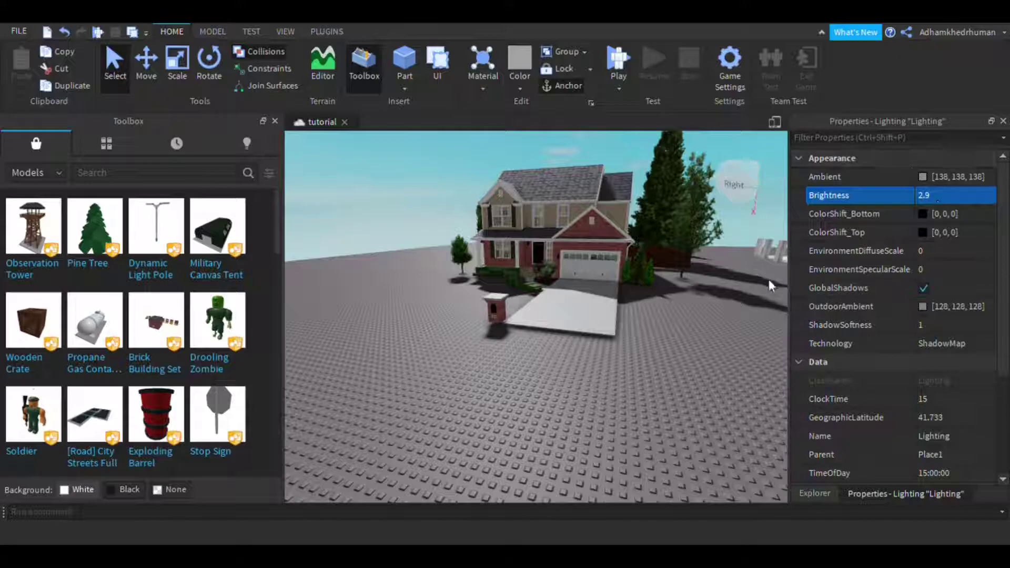
Set the Ambient color to 255, 255, 255 while viewing the tree's shadow beside the house.
{"action": "scroll", "coordinate": [583, 353], "scroll_direction": "up", "scroll_amount": 5}
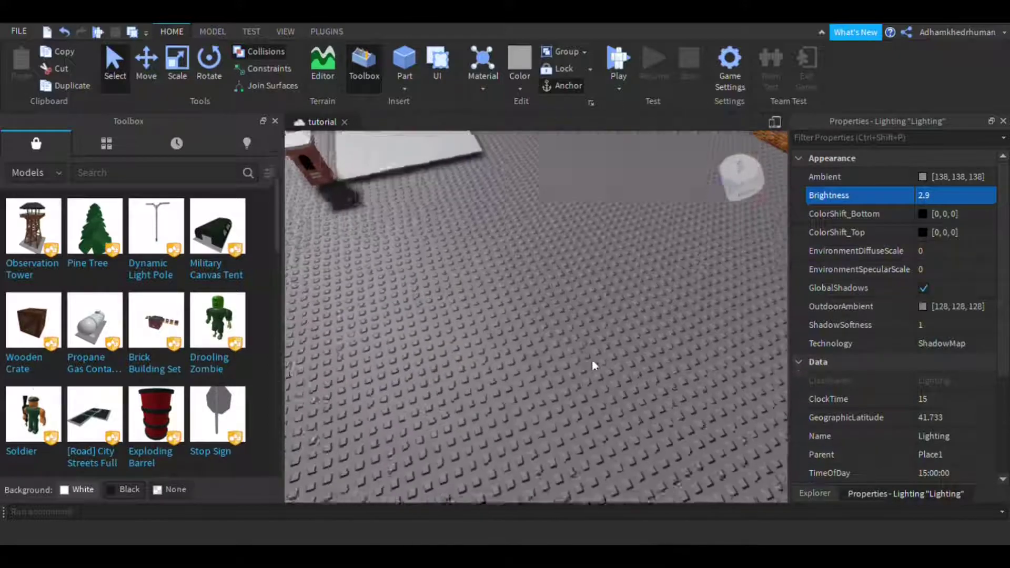
{"action": "right_click_drag", "start_coordinate": [592, 361], "coordinate": [635, 366]}
{"action": "scroll", "coordinate": [578, 351], "scroll_direction": "down", "scroll_amount": 5}
{"action": "scroll", "coordinate": [636, 365], "scroll_direction": "down", "scroll_amount": 3}
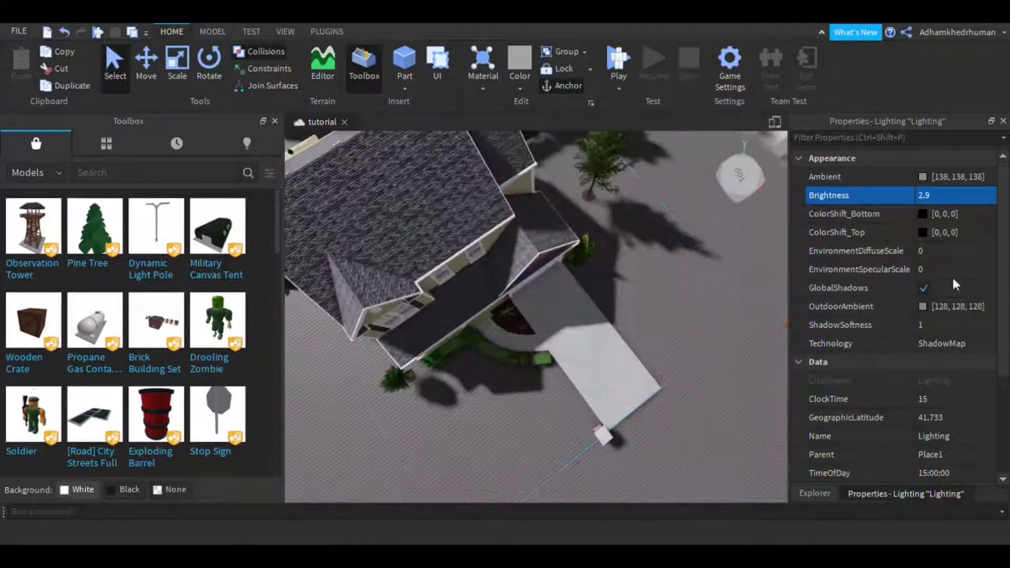
{"action": "left_click", "coordinate": [915, 173]}
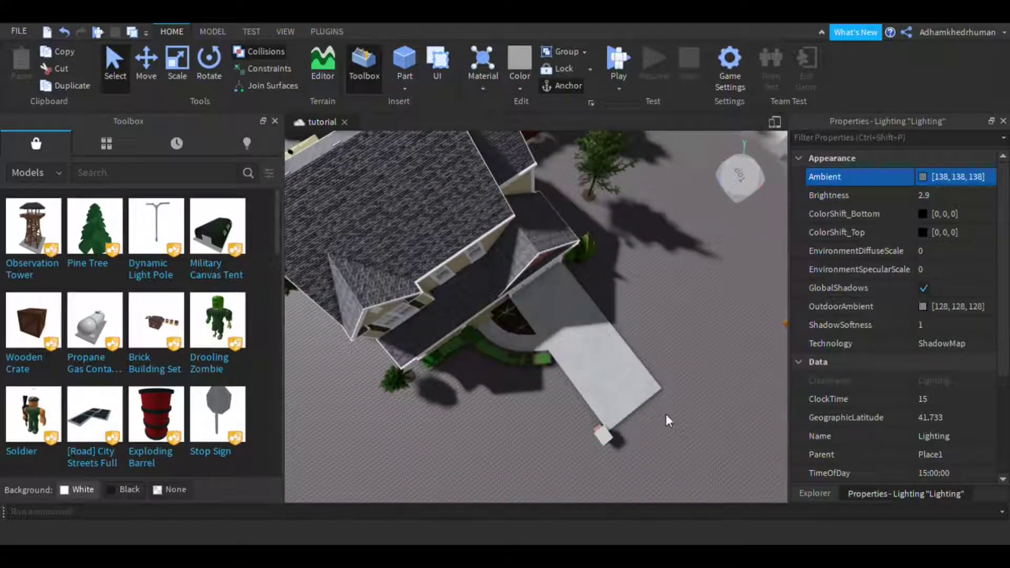
{"action": "key", "text": "e"}
{"action": "key", "text": "w"}
{"action": "key", "text": "d"}
{"action": "right_click_drag", "start_coordinate": [666, 414], "coordinate": [667, 414]}
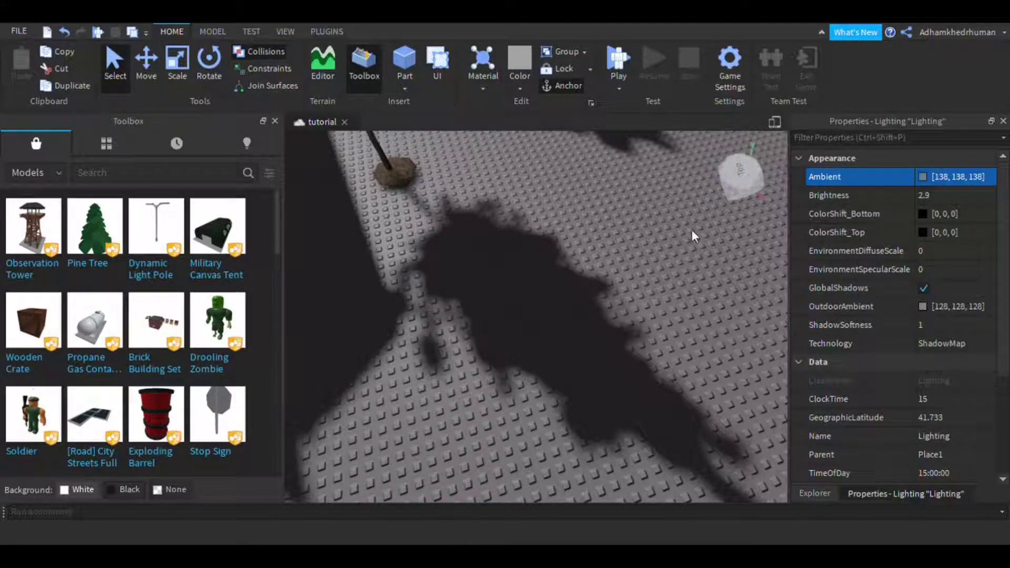
{"action": "left_click_drag", "start_coordinate": [680, 232], "coordinate": [765, 131]}
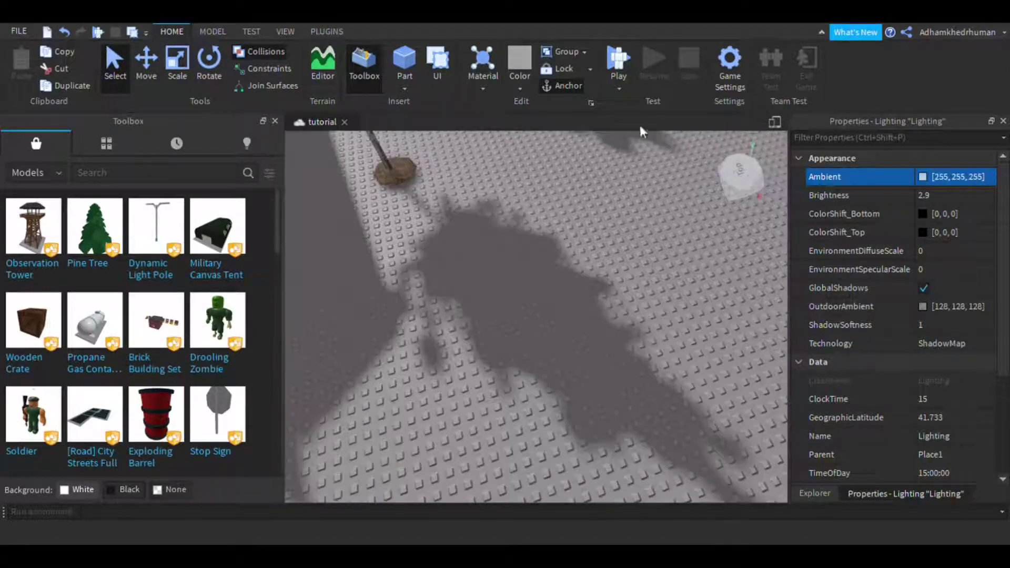
Darken the Ambient color to 0, 0, 0, and restore it to 138, 138, 138.
{"action": "left_click_drag", "start_coordinate": [334, 246], "coordinate": [472, 353]}
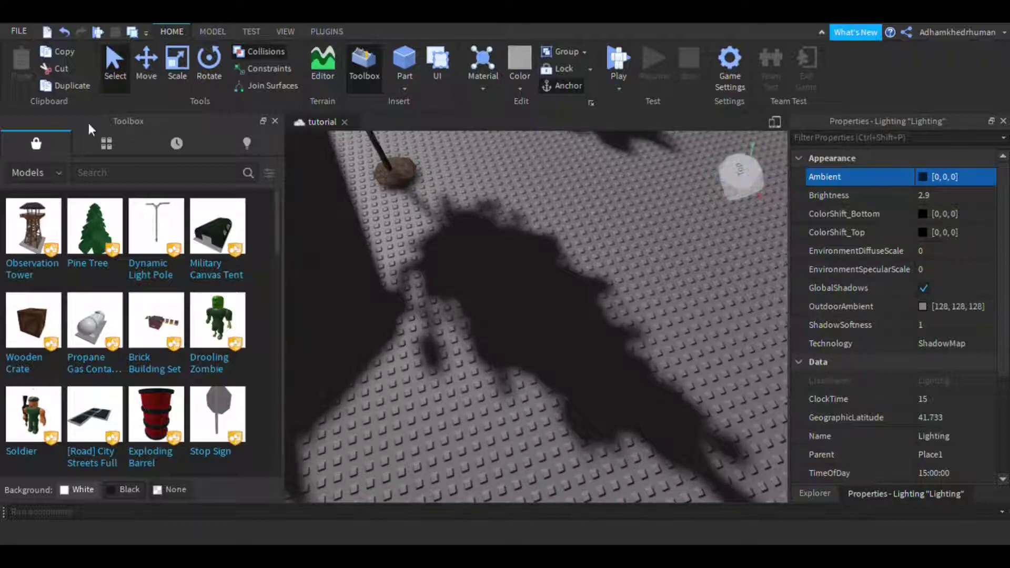
{"action": "left_click", "coordinate": [331, 153]}
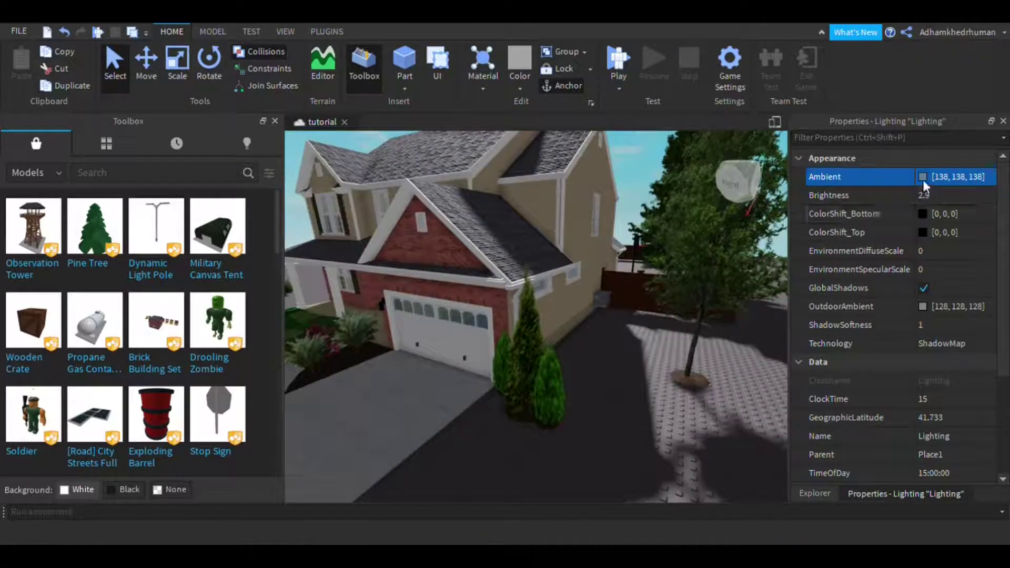
Tint the Ambient color to 138, 0, 0, inspect the shaded front of the house, and undo the tint.
{"action": "right_click_drag", "start_coordinate": [687, 367], "coordinate": [664, 346]}
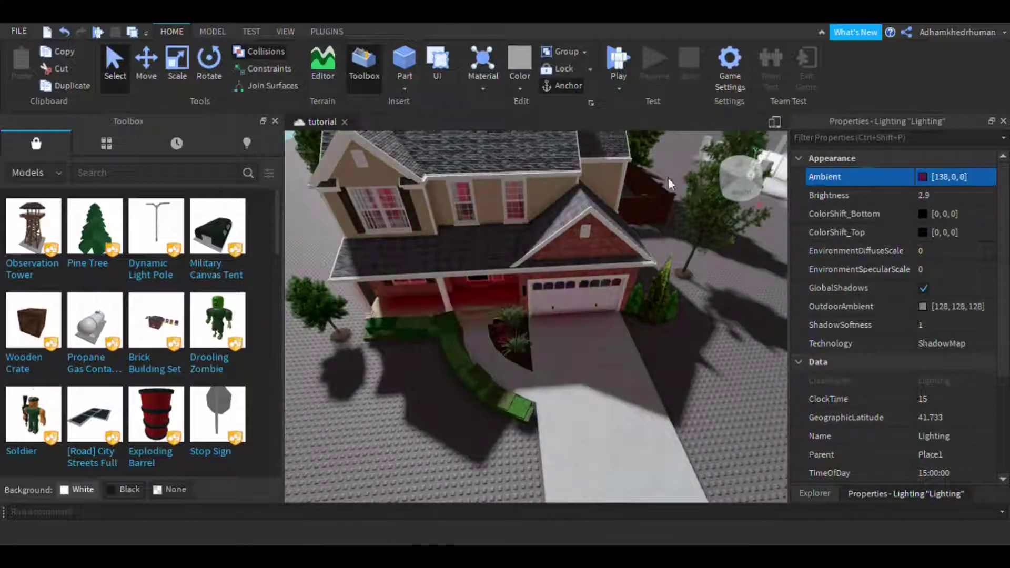
{"action": "left_click", "coordinate": [672, 167]}
{"action": "mouse_move", "coordinate": [643, 429]}
{"action": "right_mouse_down"}
{"action": "mouse_move", "coordinate": [640, 421]}
{"action": "mouse_move", "coordinate": [657, 428]}
{"action": "right_mouse_up"}
{"action": "key", "text": "w"}
{"action": "scroll", "coordinate": [642, 429], "scroll_direction": "up", "scroll_amount": 10}
{"action": "key", "text": "ctrl+z"}
{"action": "key", "text": "s"}
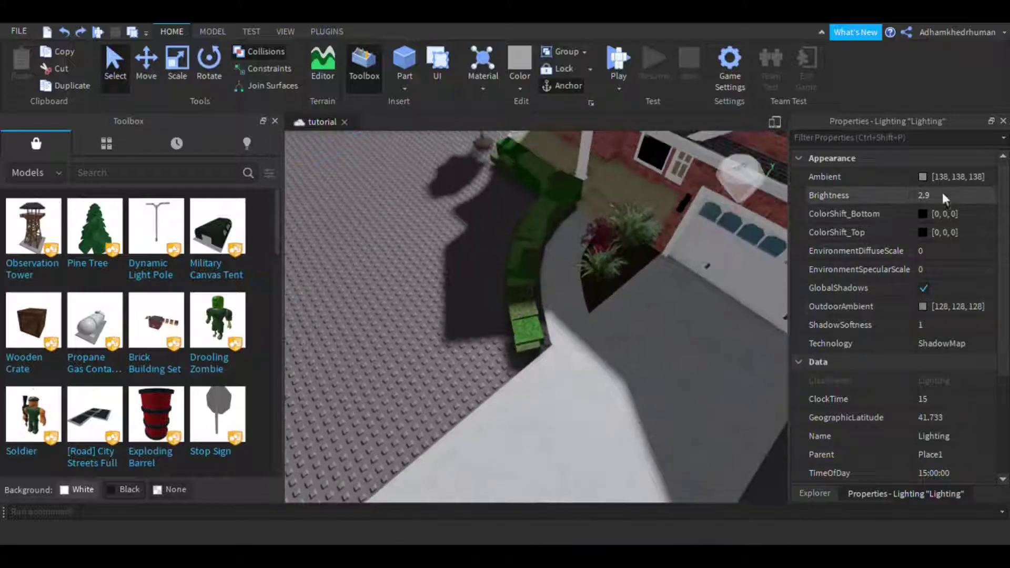
Set the Ambient color to 45, 45, 45 and inspect the shaded porch, hedge and driveway.
{"action": "left_click", "coordinate": [926, 179]}
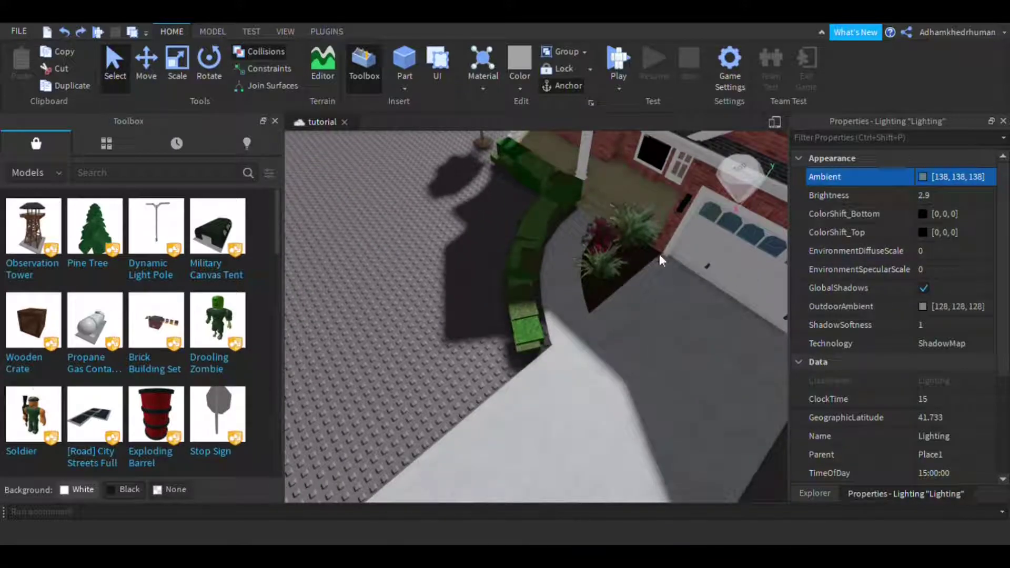
{"action": "key", "text": "ctrl+z"}
{"action": "key", "text": "ctrl+z"}
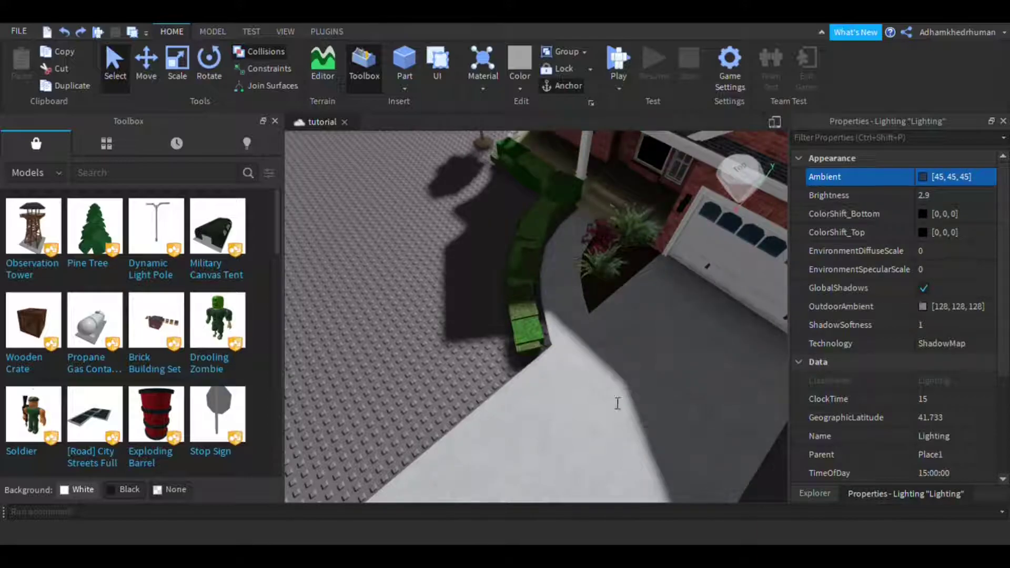
{"action": "right_click_drag", "start_coordinate": [608, 390], "coordinate": [611, 391]}
{"action": "scroll", "coordinate": [608, 390], "scroll_direction": "down", "scroll_amount": 3}
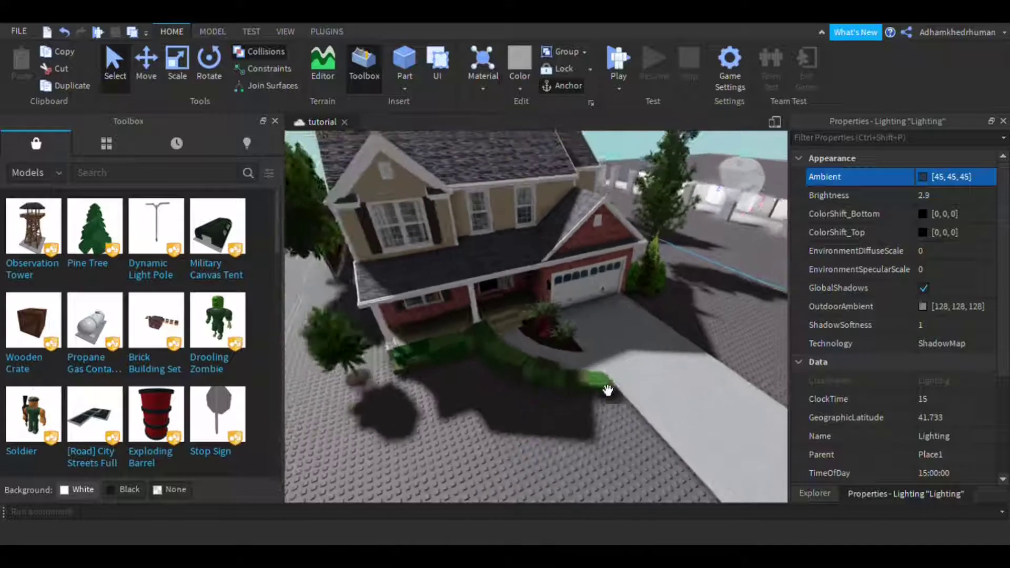
Set the Ambient color to 87, 87, 87 while viewing the driveway and garage.
{"action": "right_click_drag", "start_coordinate": [609, 390], "coordinate": [586, 371]}
{"action": "scroll", "coordinate": [585, 371], "scroll_direction": "up", "scroll_amount": 2}
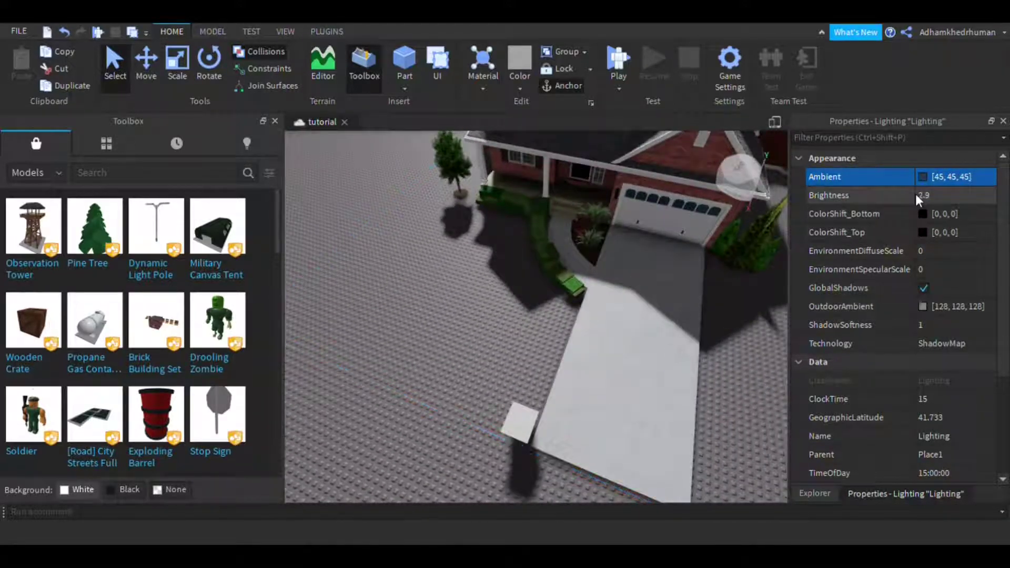
{"action": "left_click_drag", "start_coordinate": [682, 280], "coordinate": [710, 251]}
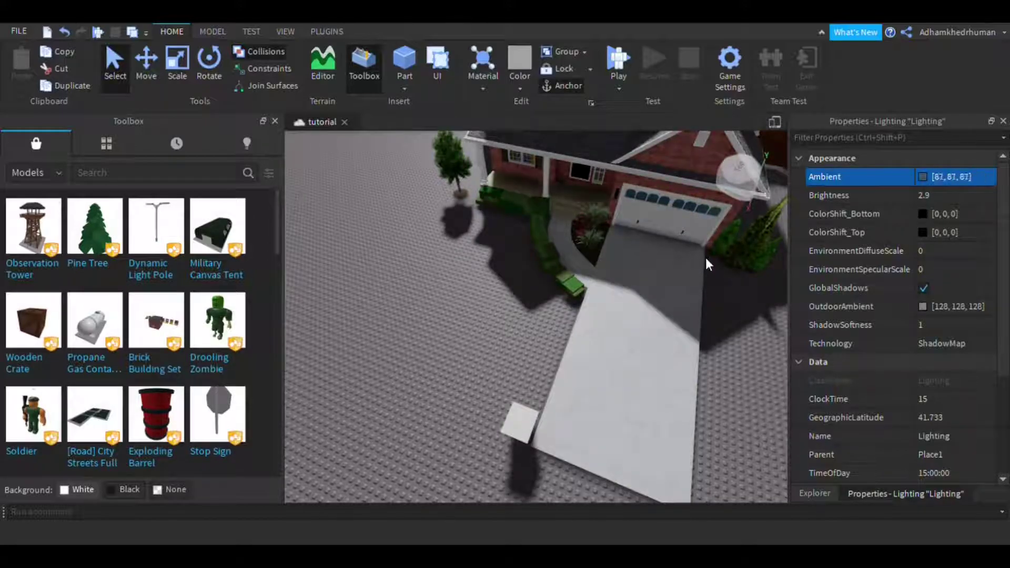
Set the Ambient color to 79, 79, 79 and view the whole house with its driveway.
{"action": "left_click_drag", "start_coordinate": [710, 213], "coordinate": [708, 261]}
{"action": "right_click_drag", "start_coordinate": [528, 440], "coordinate": [501, 416]}
{"action": "scroll", "coordinate": [524, 439], "scroll_direction": "down", "scroll_amount": 5}
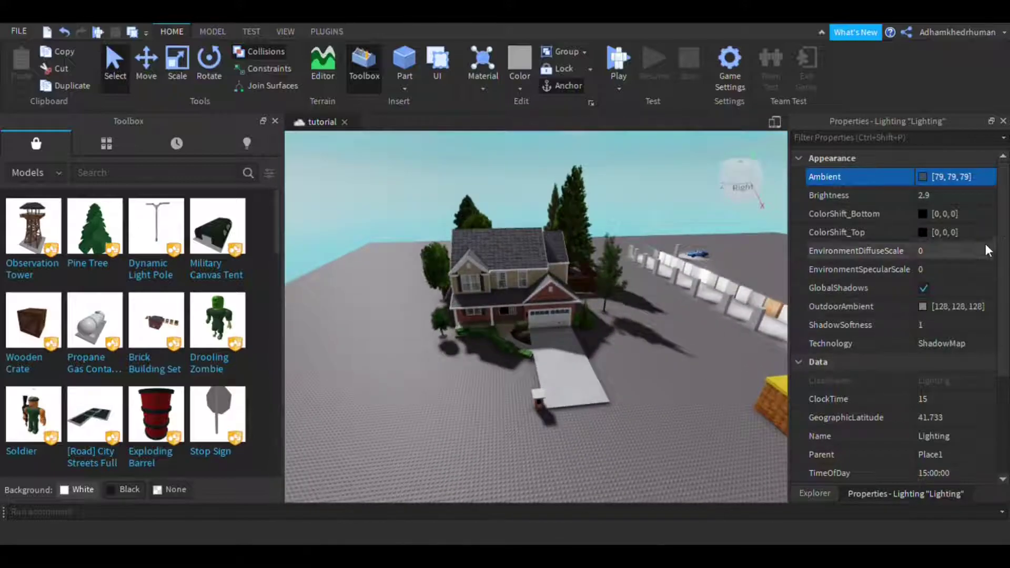
Try a red tint by setting ColorShift_Bottom to 235, 0, 3 and ColorShift_Top to 207, 37, 37.
{"action": "left_click", "coordinate": [920, 212]}
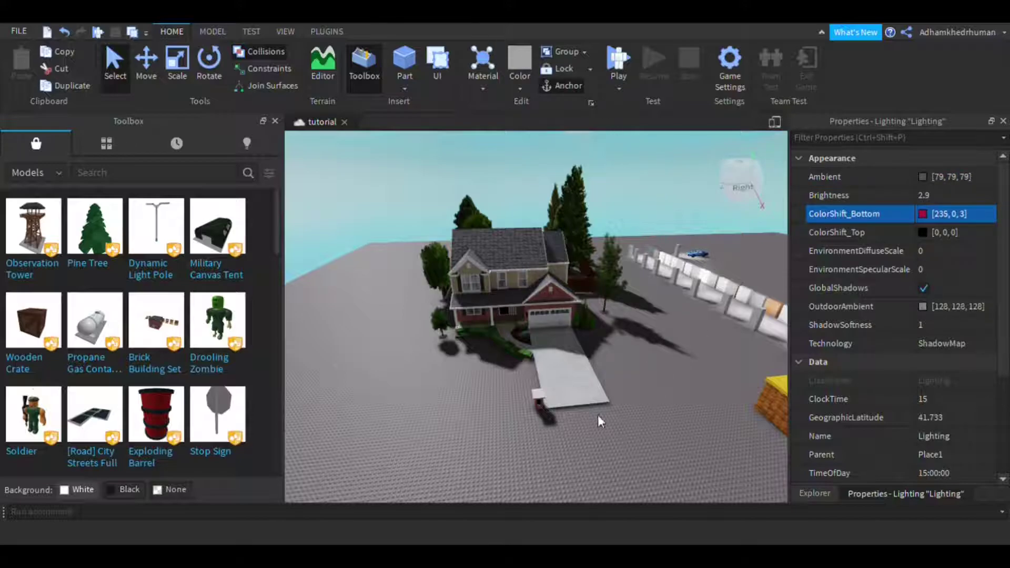
{"action": "left_click", "coordinate": [923, 234]}
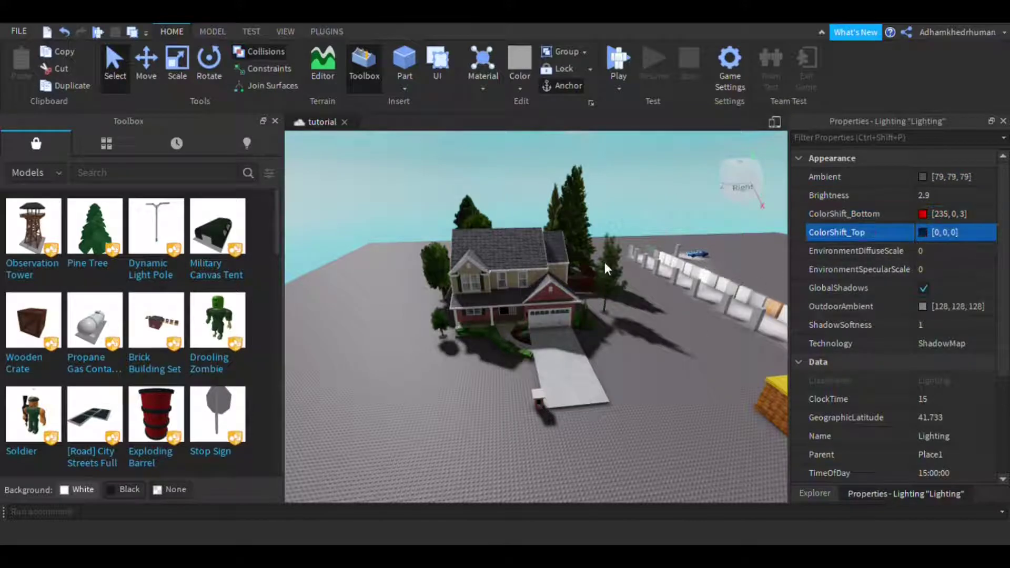
{"action": "left_click", "coordinate": [679, 182]}
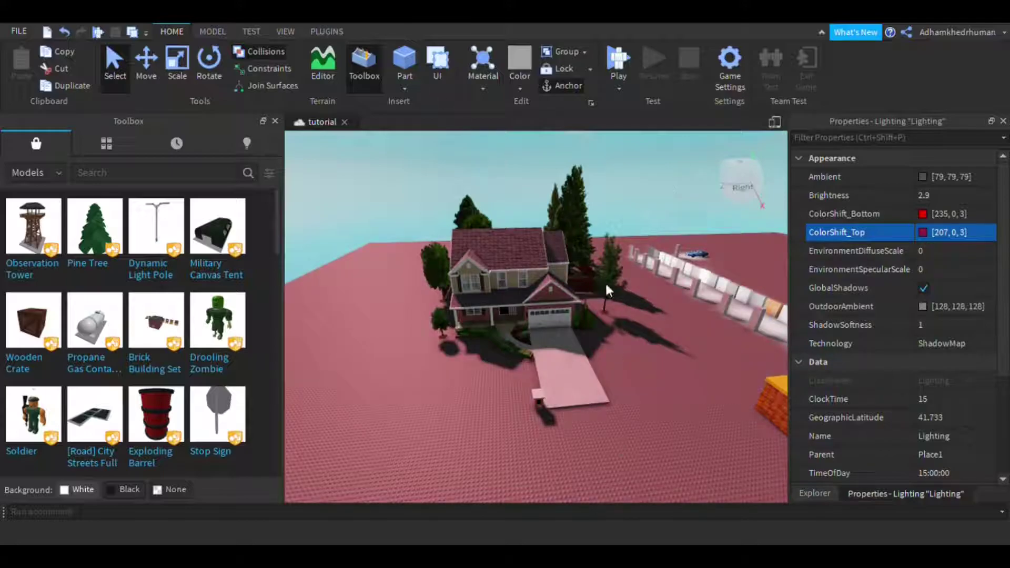
{"action": "left_click", "coordinate": [632, 147]}
{"action": "left_click_drag", "start_coordinate": [632, 147], "coordinate": [645, 306]}
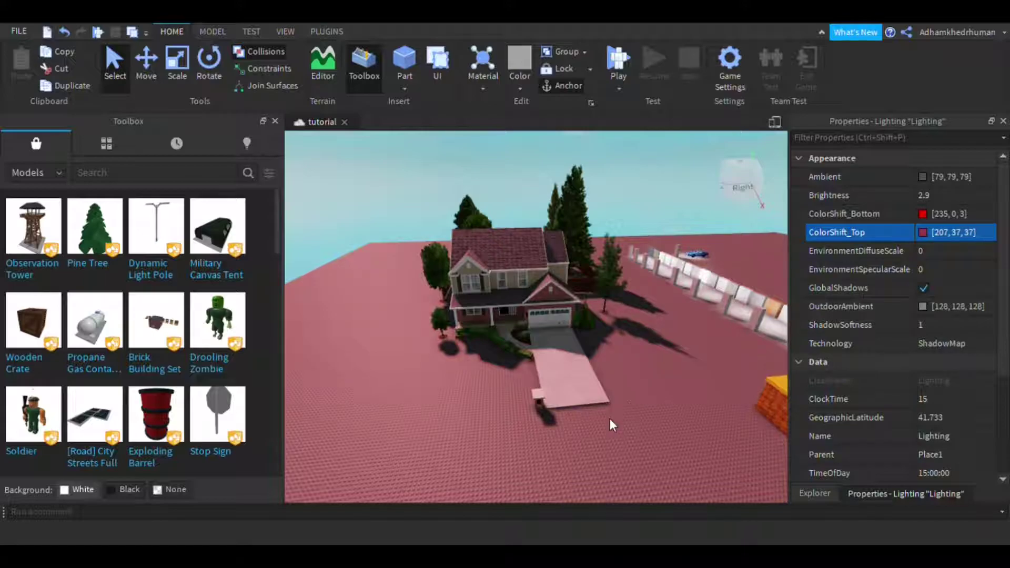
Inspect the red tint around the house and undo both ColorShift changes.
{"action": "right_click_drag", "start_coordinate": [637, 402], "coordinate": [637, 403]}
{"action": "key", "text": "a"}
{"action": "key", "text": "a"}
{"action": "right_click_drag", "start_coordinate": [289, 380], "coordinate": [486, 332]}
{"action": "key", "text": "ctrl+z"}
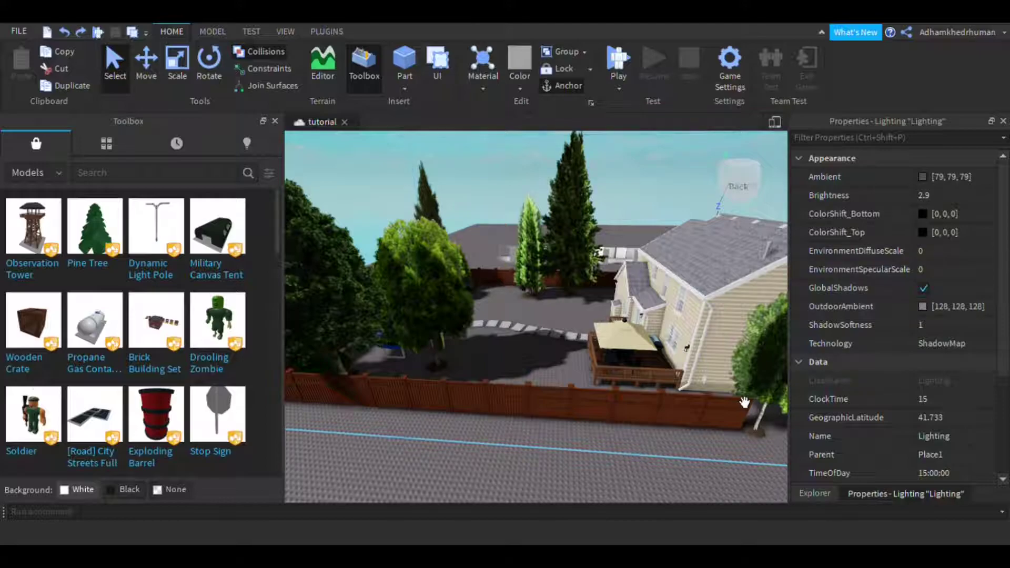
Try ClockTime values 21 and 22, set ClockTime to 20, and view the backyard at night.
{"action": "left_click", "coordinate": [948, 254]}
{"action": "right_click_drag", "start_coordinate": [578, 386], "coordinate": [602, 409]}
{"action": "key", "text": "a"}
{"action": "key", "text": "s"}
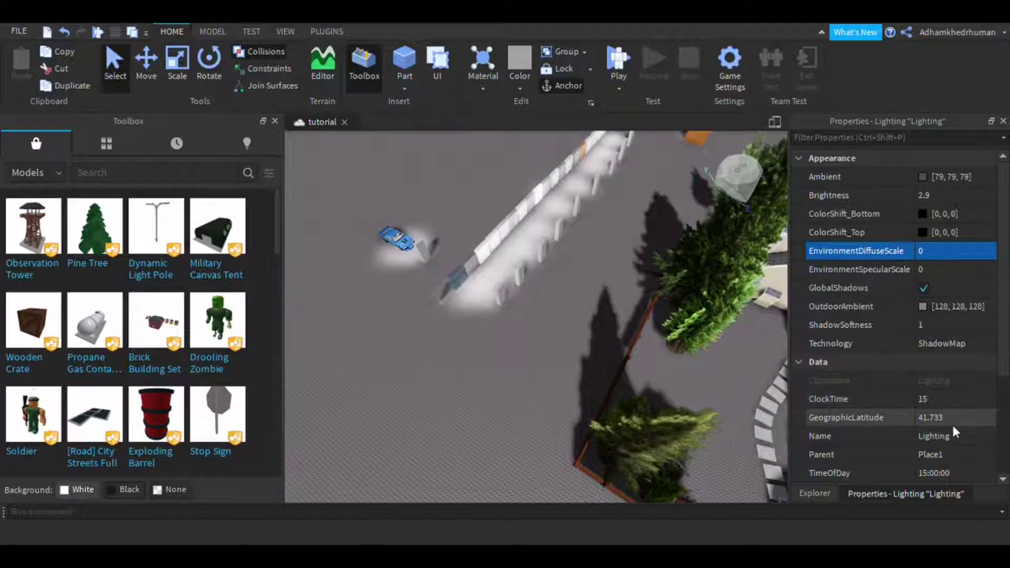
{"action": "left_click", "coordinate": [946, 399]}
{"action": "type", "text": "2"}
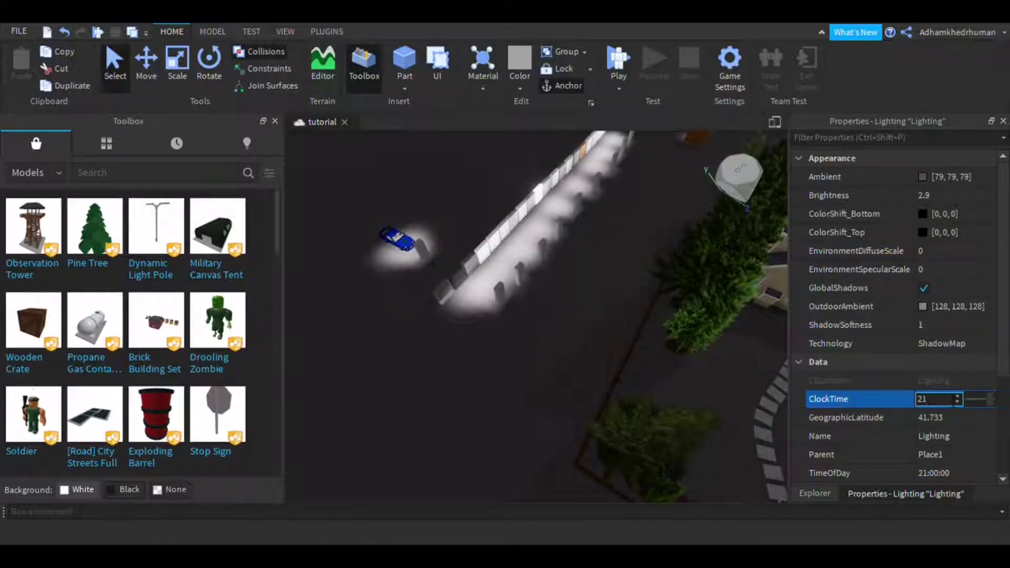
{"action": "type", "text": "2"}
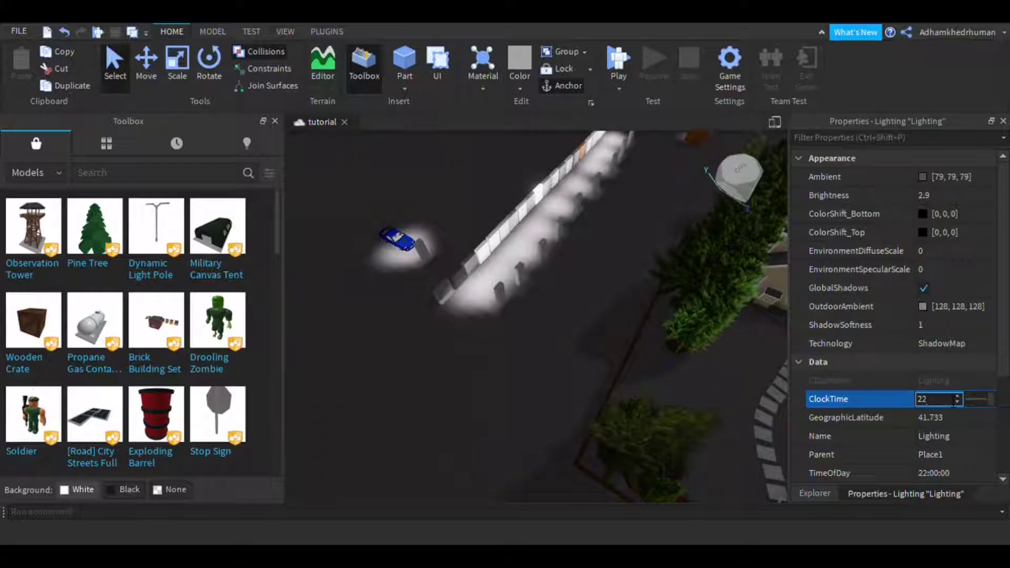
{"action": "key", "text": "BackSpace"}
{"action": "type", "text": "4"}
{"action": "key", "text": "BackSpace"}
{"action": "type", "text": "1"}
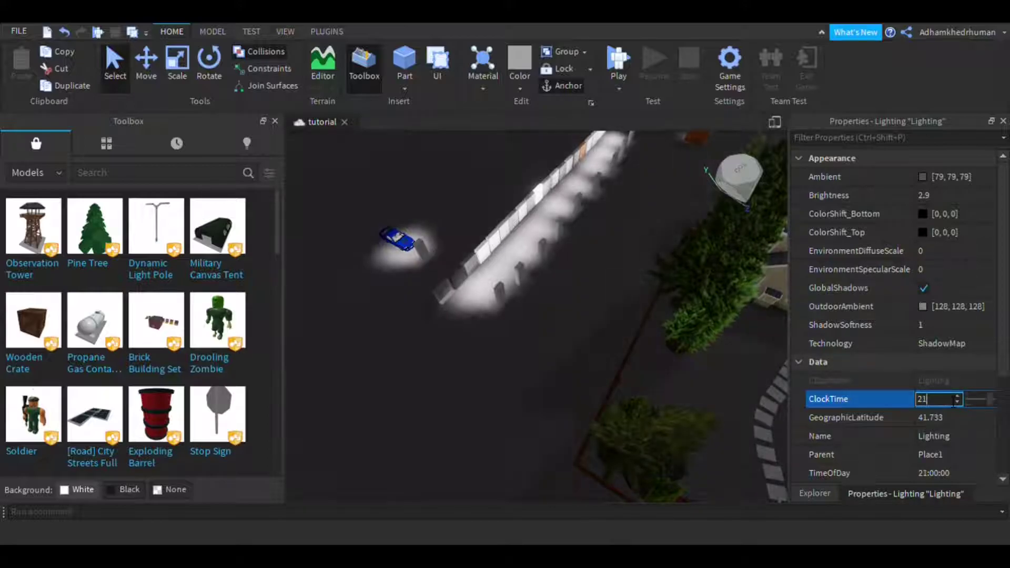
{"action": "key", "text": "BackSpace"}
{"action": "type", "text": "0"}
{"action": "right_click_drag", "start_coordinate": [493, 238], "coordinate": [512, 271]}
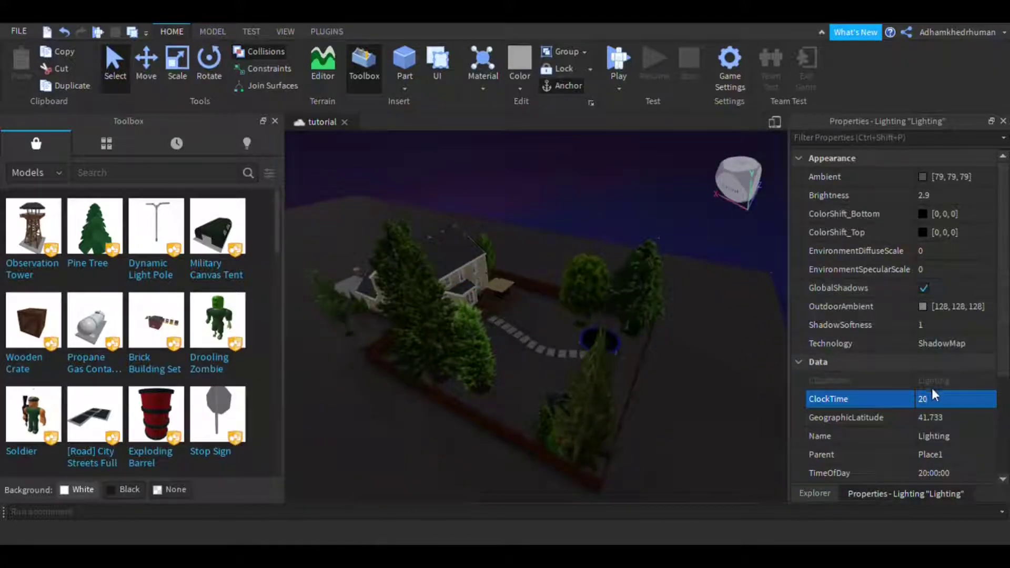
Raise EnvironmentDiffuseScale to 0.529 while viewing the backyard at night.
{"action": "left_click", "coordinate": [967, 257]}
{"action": "left_click_drag", "start_coordinate": [971, 252], "coordinate": [993, 251]}
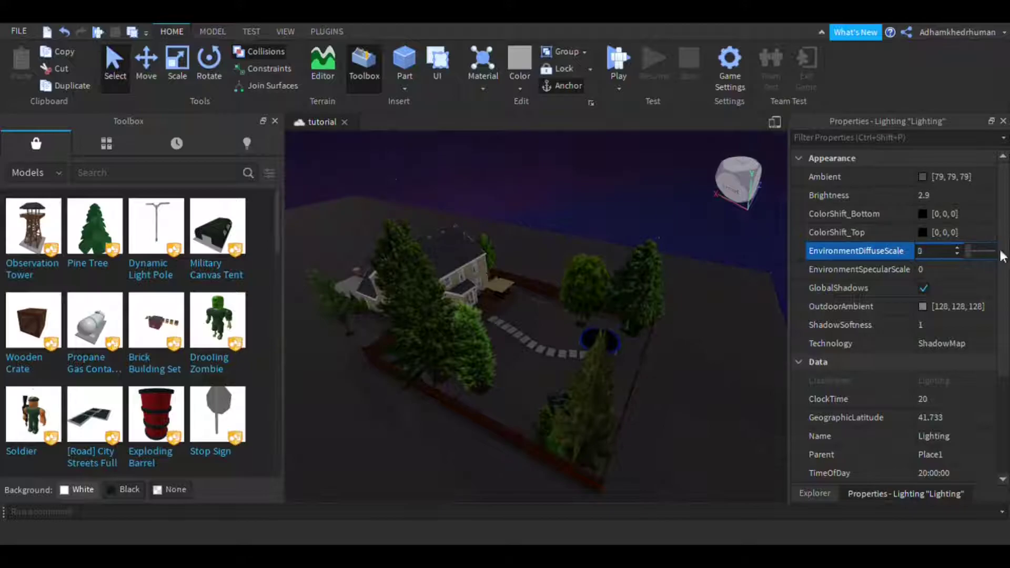
{"action": "mouse_move", "coordinate": [1001, 260]}
{"action": "left_mouse_down"}
{"action": "mouse_move", "coordinate": [968, 253]}
{"action": "mouse_move", "coordinate": [994, 253]}
{"action": "mouse_move", "coordinate": [984, 255]}
{"action": "left_mouse_up"}
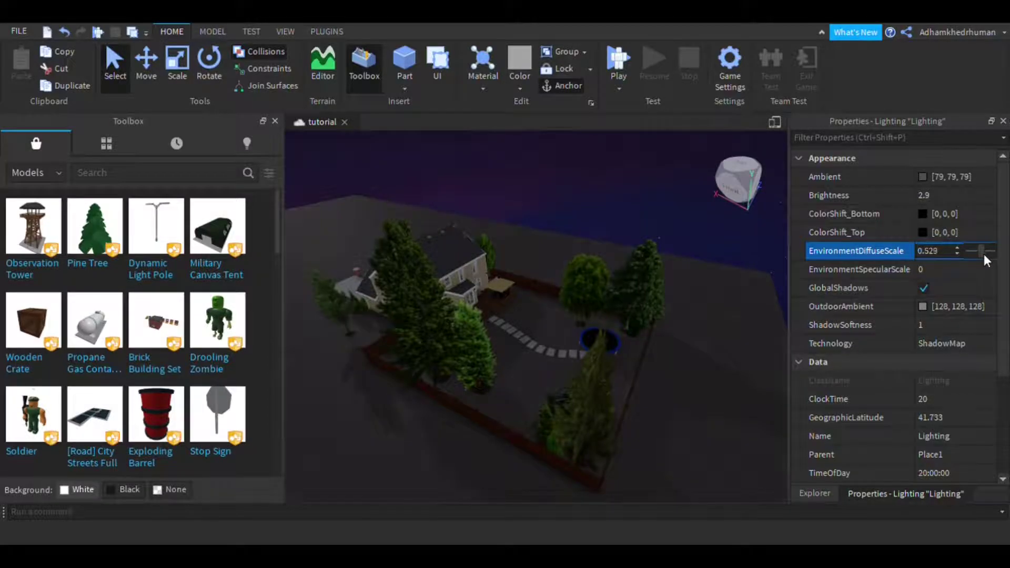
Set ClockTime to 15 to light the backyard with daylight.
{"action": "left_click", "coordinate": [955, 404]}
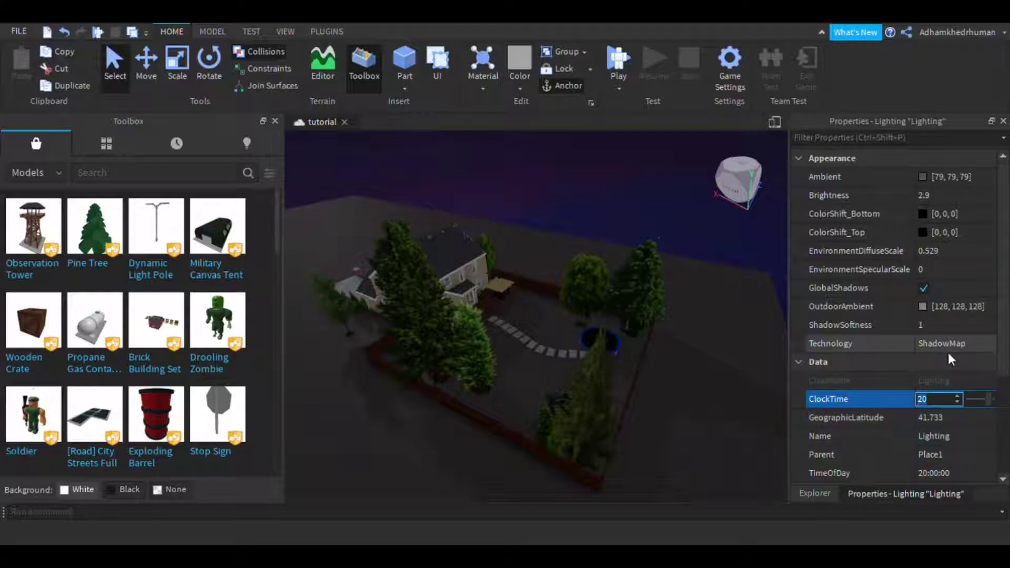
{"action": "key", "text": "BackSpace"}
{"action": "type", "text": "15"}
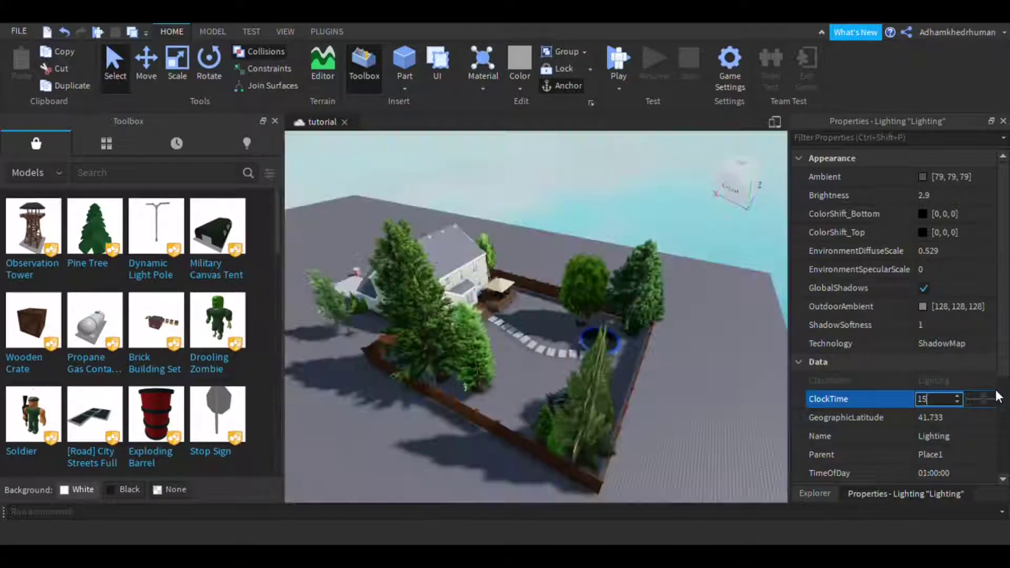
{"action": "key", "text": "Return"}
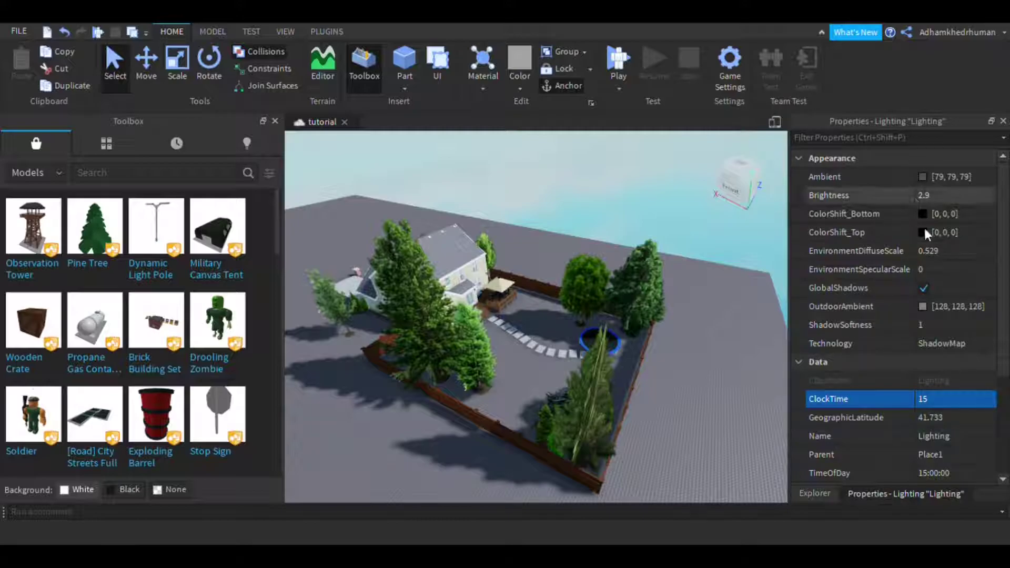
Set EnvironmentDiffuseScale to 0.5 and inspect the shaded porch and garage front.
{"action": "left_click", "coordinate": [984, 251]}
{"action": "mouse_move", "coordinate": [981, 252]}
{"action": "left_mouse_down"}
{"action": "mouse_move", "coordinate": [942, 247]}
{"action": "mouse_move", "coordinate": [993, 254]}
{"action": "mouse_move", "coordinate": [932, 261]}
{"action": "mouse_move", "coordinate": [982, 264]}
{"action": "left_mouse_up"}
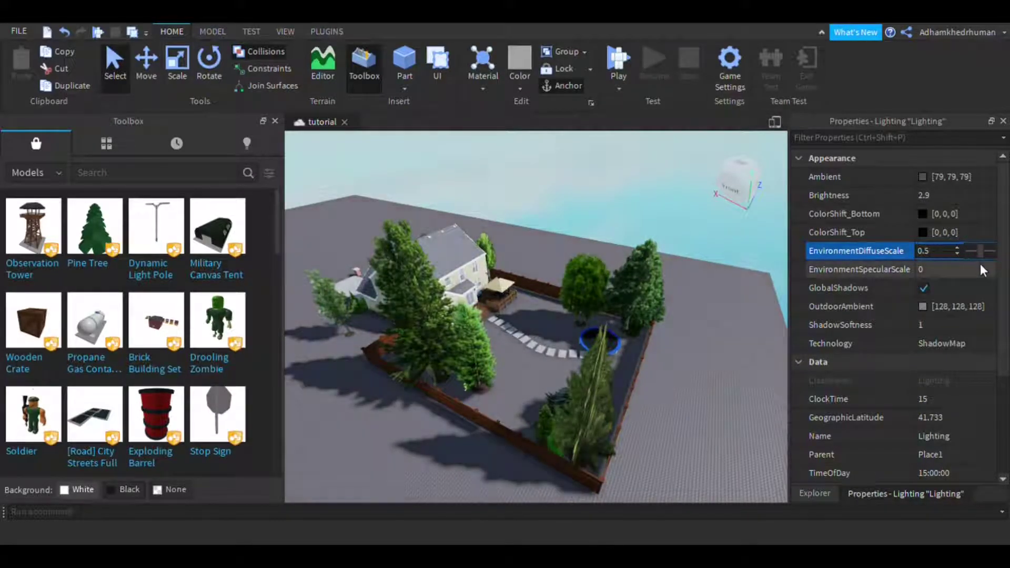
{"action": "mouse_move", "coordinate": [641, 376]}
{"action": "right_mouse_down"}
{"action": "mouse_move", "coordinate": [619, 354]}
{"action": "mouse_move", "coordinate": [642, 377]}
{"action": "right_mouse_up"}
{"action": "key", "text": "w"}
{"action": "key", "text": "a"}
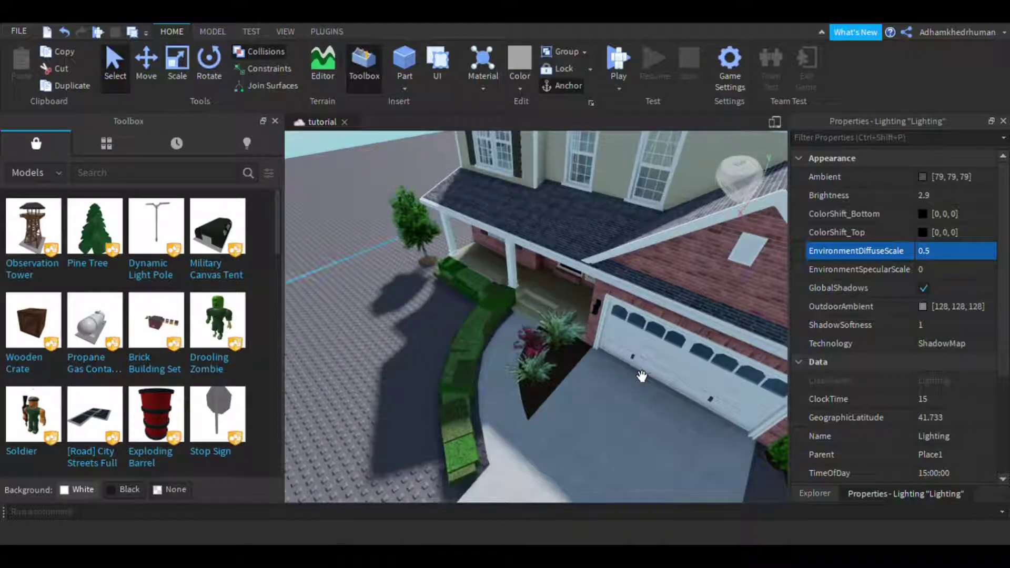
Set EnvironmentSpecularScale to 1 while viewing the garage and driveway.
{"action": "right_click_drag", "start_coordinate": [642, 376], "coordinate": [617, 353]}
{"action": "key", "text": "a"}
{"action": "left_click", "coordinate": [964, 273]}
{"action": "type", "text": "1"}
{"action": "left_click_drag", "start_coordinate": [991, 269], "coordinate": [1009, 296]}
Try a higher EnvironmentDiffuseScale, inspect the brick gable above the garage, and undo the change.
{"action": "left_click", "coordinate": [942, 251]}
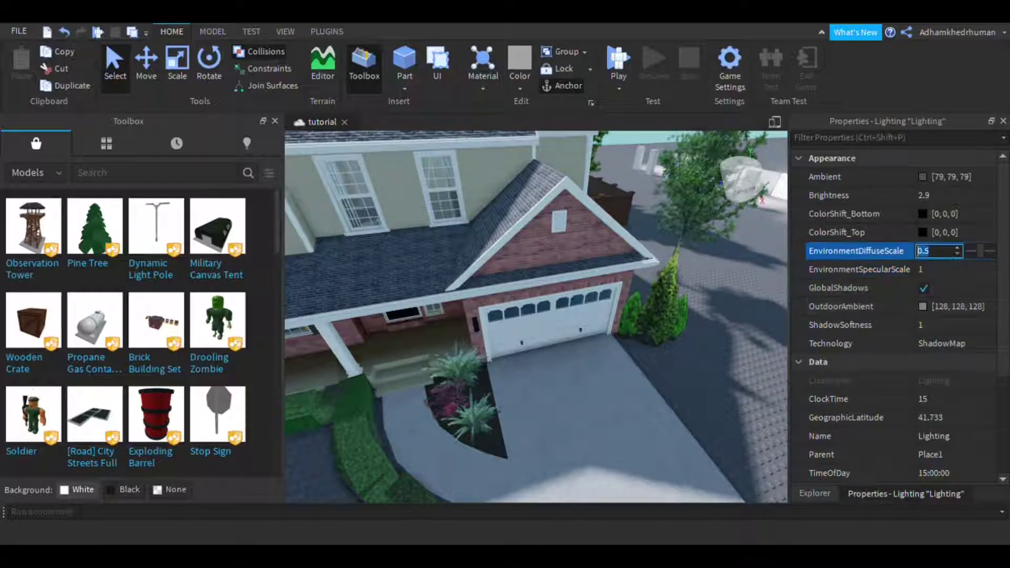
{"action": "left_click_drag", "start_coordinate": [974, 251], "coordinate": [1006, 266]}
{"action": "right_click_drag", "start_coordinate": [698, 374], "coordinate": [721, 397]}
{"action": "key", "text": "s"}
{"action": "scroll", "coordinate": [721, 396], "scroll_direction": "up", "scroll_amount": 10}
{"action": "key", "text": "ctrl+z"}
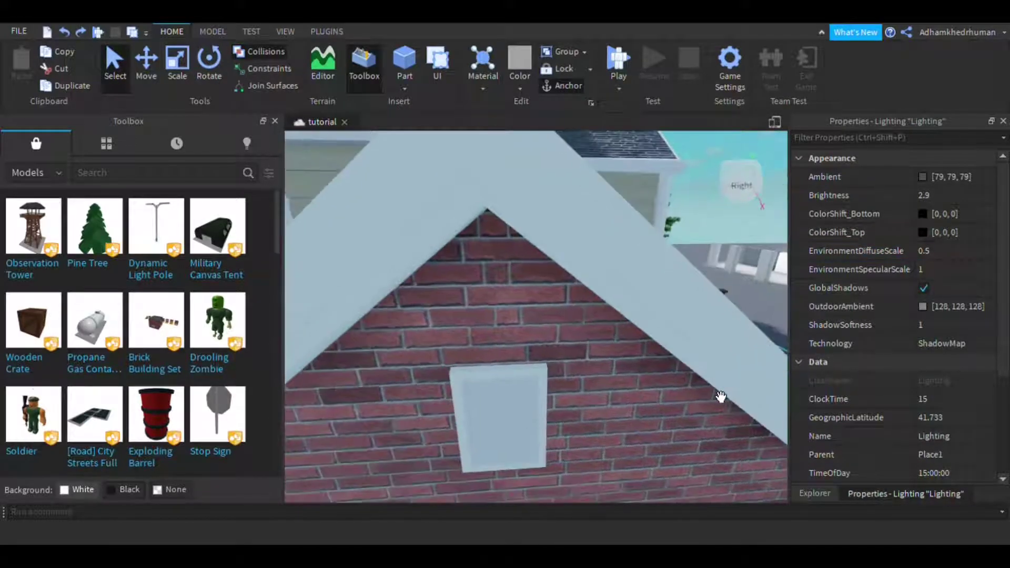
Set EnvironmentSpecularScale to 0.618 and inspect the kitchen inside the house.
{"action": "scroll", "coordinate": [721, 396], "scroll_direction": "down", "scroll_amount": 4}
{"action": "left_click", "coordinate": [942, 272]}
{"action": "left_click_drag", "start_coordinate": [992, 271], "coordinate": [973, 273]}
{"action": "mouse_move", "coordinate": [613, 386]}
{"action": "right_mouse_down"}
{"action": "mouse_move", "coordinate": [589, 391]}
{"action": "mouse_move", "coordinate": [593, 361]}
{"action": "mouse_move", "coordinate": [612, 387]}
{"action": "mouse_move", "coordinate": [623, 374]}
{"action": "right_mouse_up"}
{"action": "scroll", "coordinate": [613, 387], "scroll_direction": "down", "scroll_amount": 5}
{"action": "scroll", "coordinate": [611, 386], "scroll_direction": "up", "scroll_amount": 8}
{"action": "scroll", "coordinate": [614, 387], "scroll_direction": "up", "scroll_amount": 5}
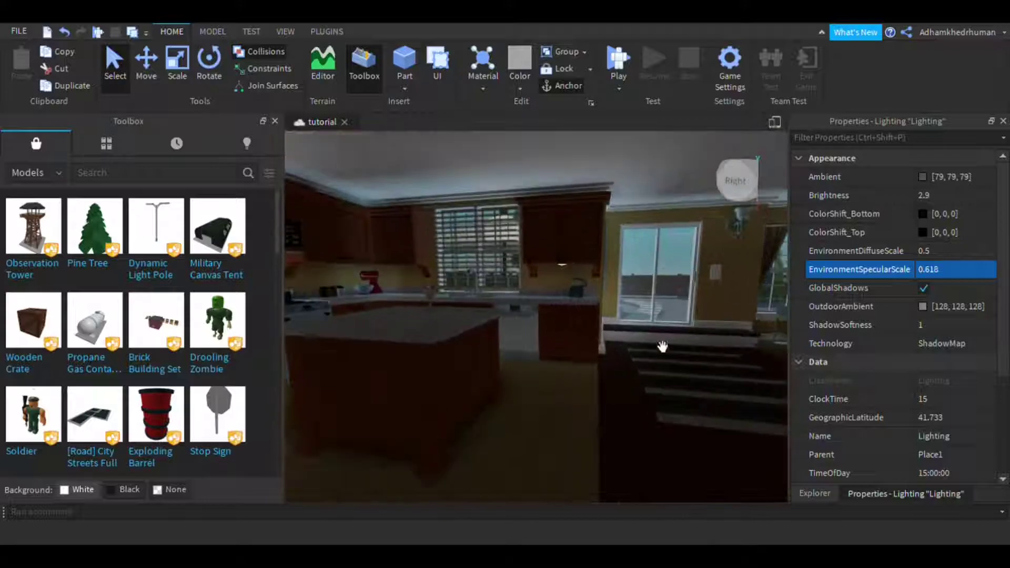
Set EnvironmentDiffuseScale to 1 and inspect the lighting in the living room.
{"action": "left_click", "coordinate": [959, 246]}
{"action": "left_click_drag", "start_coordinate": [979, 251], "coordinate": [1002, 251]}
{"action": "right_click_drag", "start_coordinate": [667, 372], "coordinate": [667, 372]}
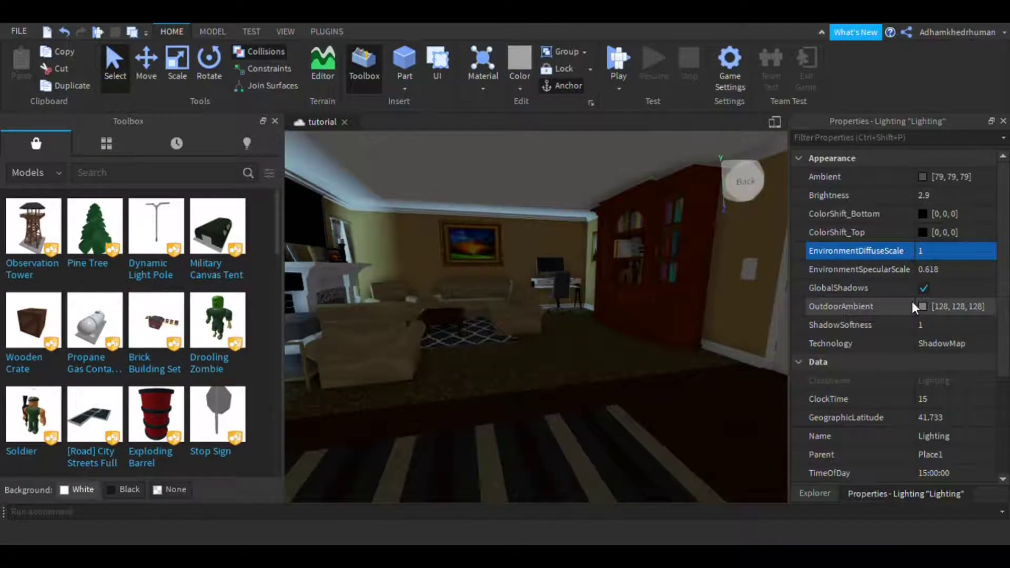
Lower EnvironmentSpecularScale to 0.441 while viewing the living room.
{"action": "left_click", "coordinate": [949, 268]}
{"action": "left_click", "coordinate": [987, 272]}
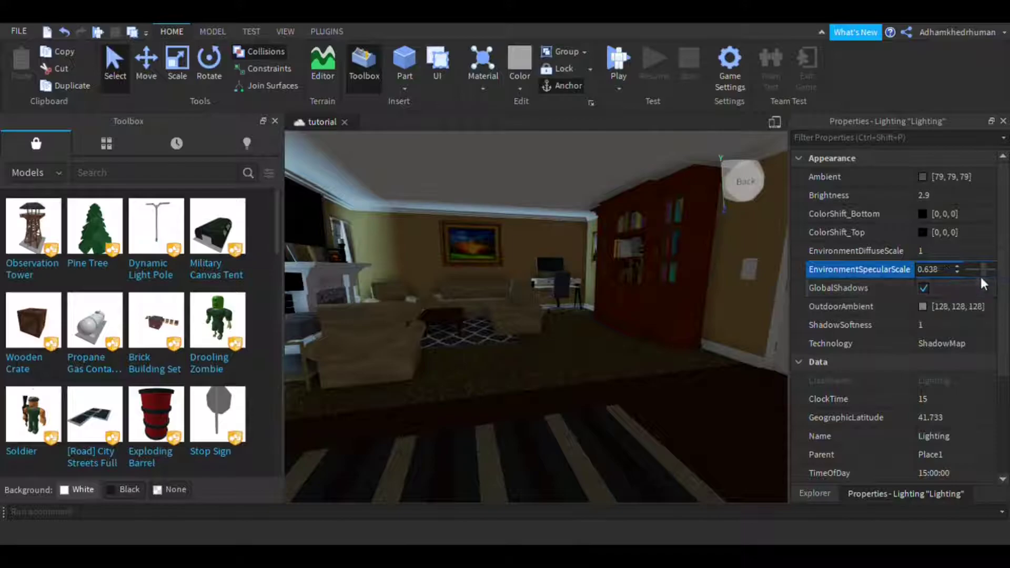
{"action": "left_click_drag", "start_coordinate": [979, 275], "coordinate": [975, 276]}
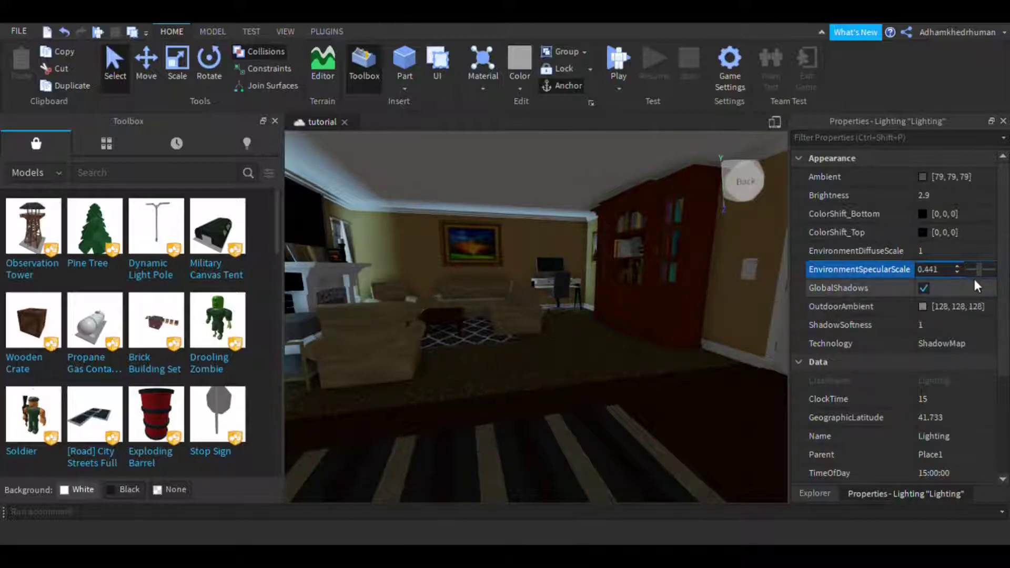
Undo the last EnvironmentDiffuseScale change and set EnvironmentSpecularScale to 0.765.
{"action": "key", "text": "ctrl+z"}
{"action": "key", "text": "ctrl+z"}
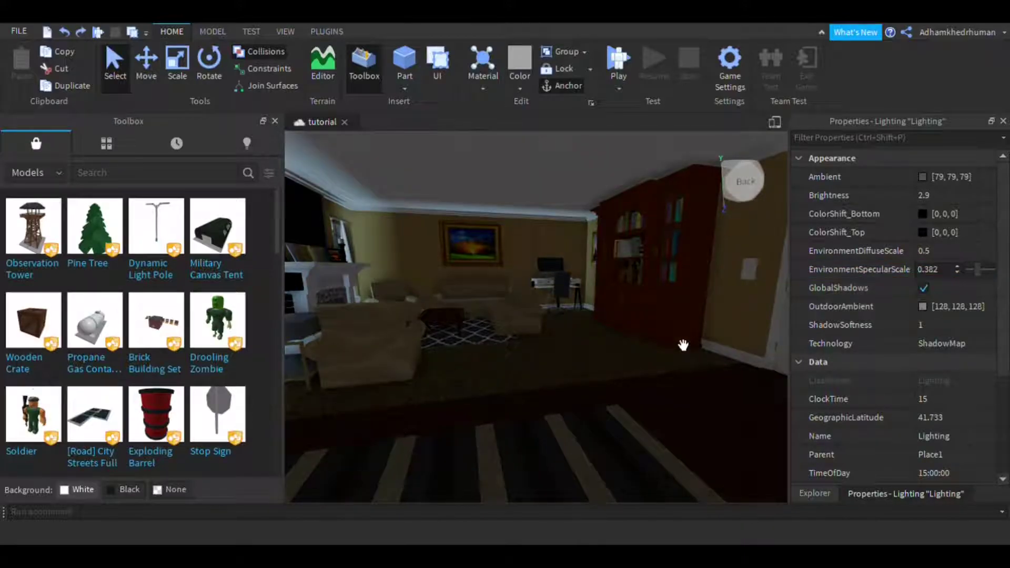
{"action": "left_click_drag", "start_coordinate": [978, 267], "coordinate": [988, 280]}
Turn GlobalShadows off and inspect the living room and backyard without shadows.
{"action": "left_click", "coordinate": [992, 288]}
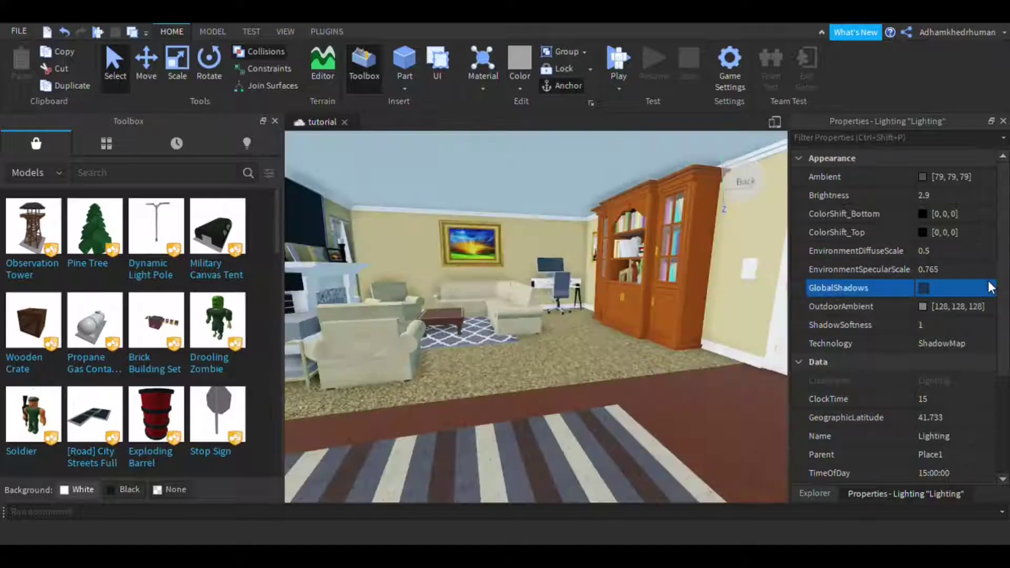
{"action": "left_click", "coordinate": [924, 289]}
{"action": "left_click", "coordinate": [924, 288]}
{"action": "scroll", "coordinate": [770, 346], "scroll_direction": "down", "scroll_amount": 10}
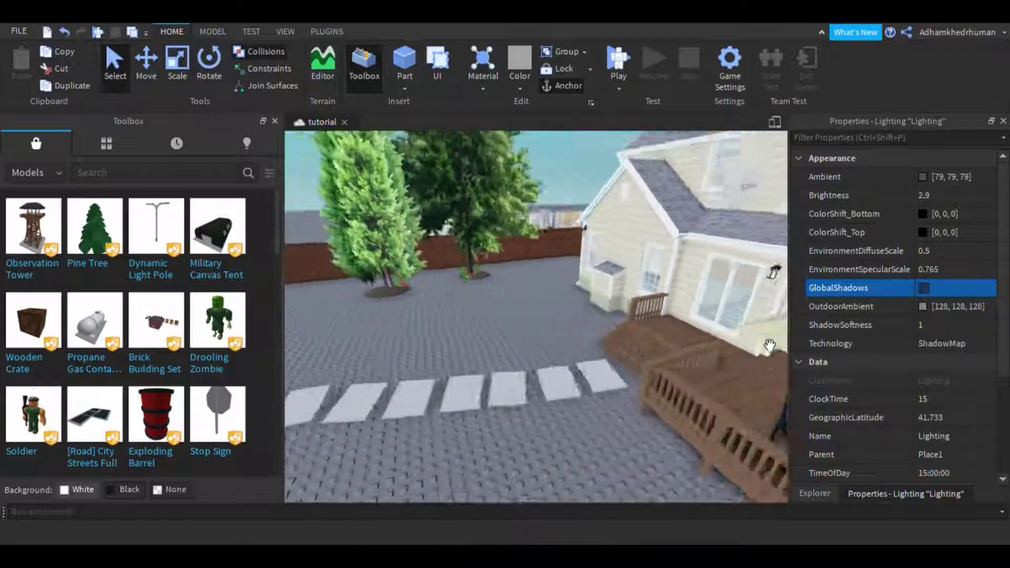
{"action": "scroll", "coordinate": [770, 346], "scroll_direction": "down", "scroll_amount": 10}
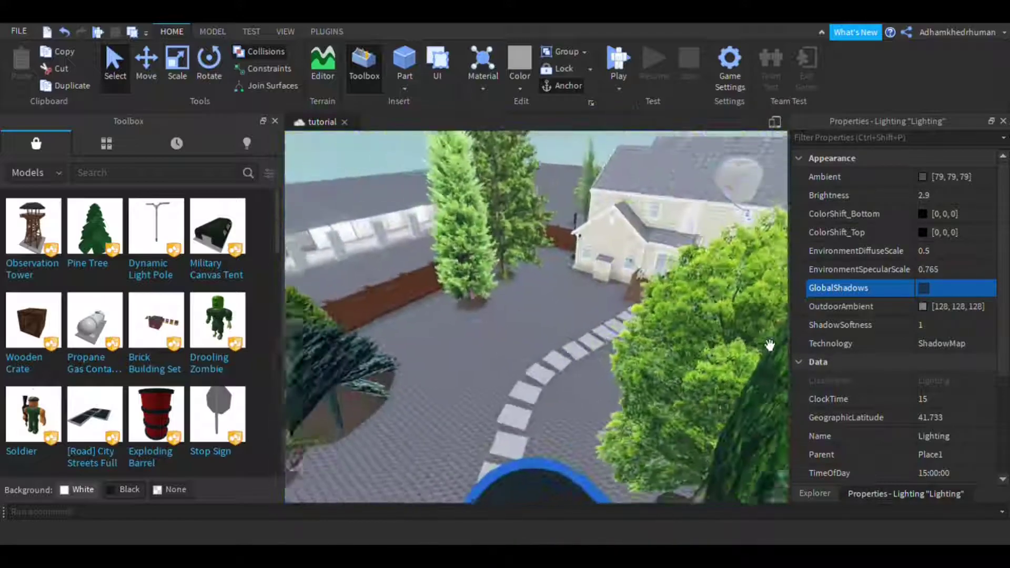
Toggle GlobalShadows on and off to compare the backyard shadows, leaving it enabled.
{"action": "left_click", "coordinate": [924, 288]}
{"action": "left_click", "coordinate": [924, 288]}
{"action": "left_click", "coordinate": [919, 284]}
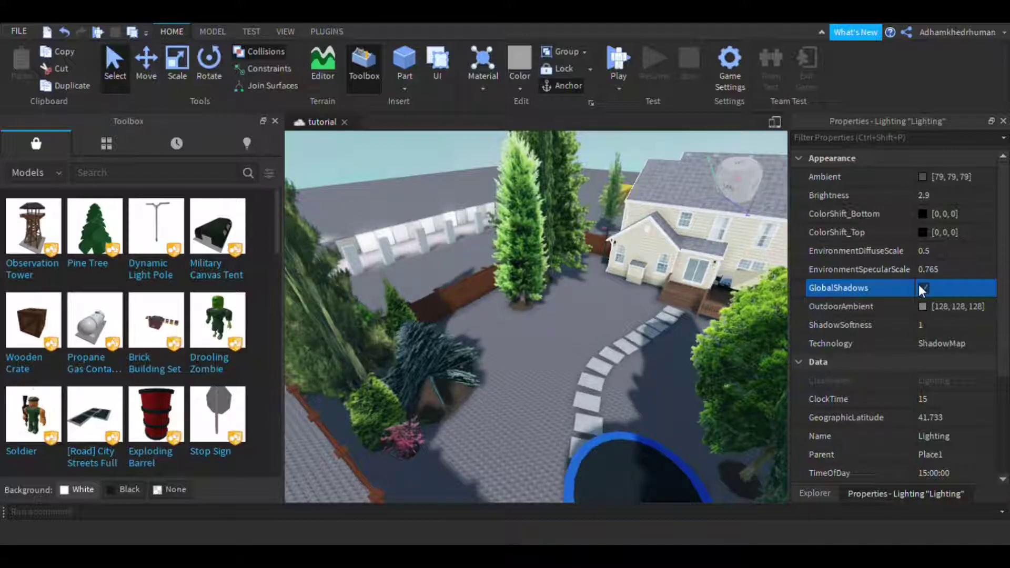
{"action": "left_click", "coordinate": [918, 283]}
{"action": "left_click", "coordinate": [915, 282]}
{"action": "left_click", "coordinate": [921, 288]}
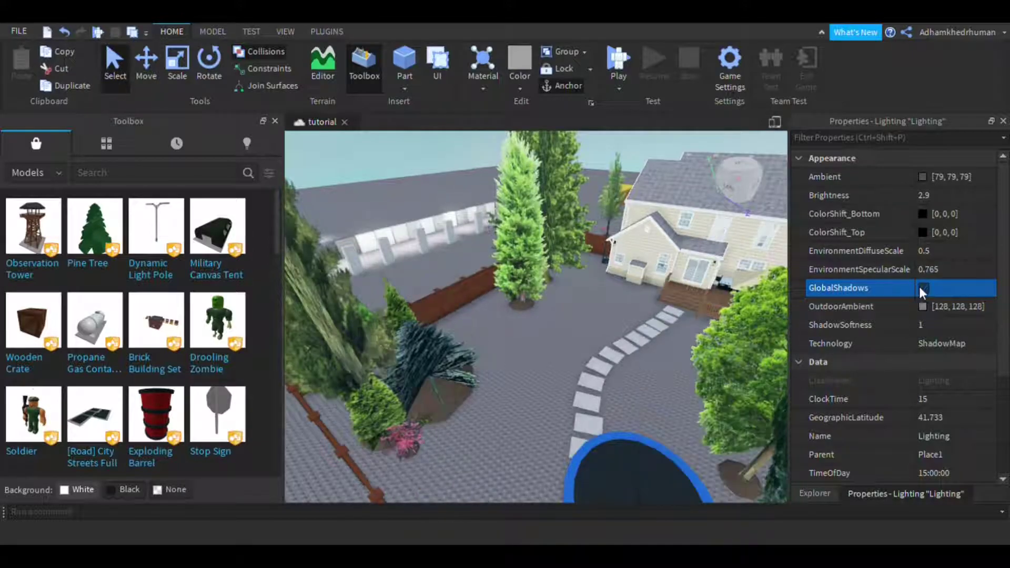
{"action": "left_click", "coordinate": [921, 289]}
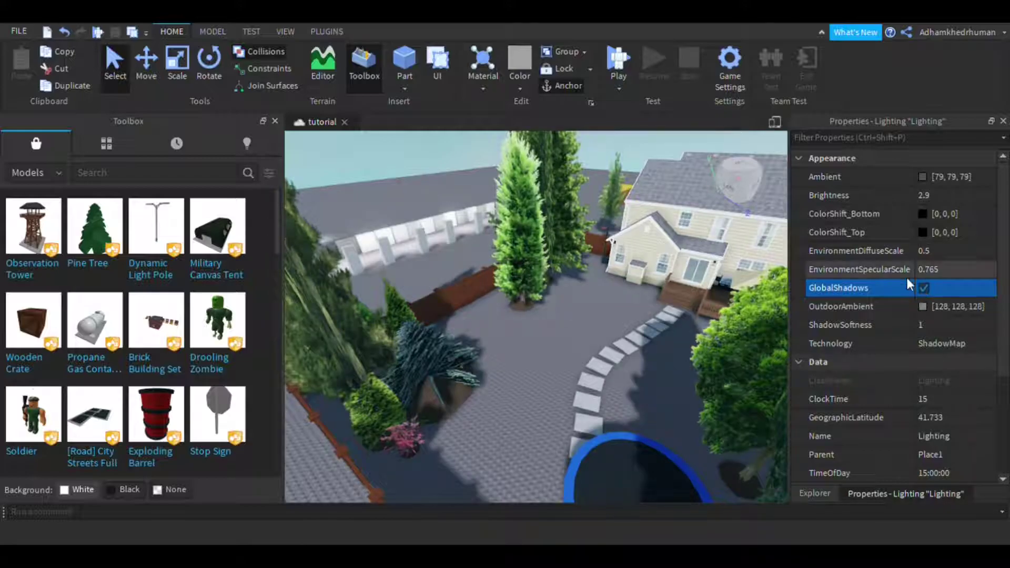
Set EnvironmentSpecularScale to 0.794 while viewing the front of the house and the tree shadows.
{"action": "scroll", "coordinate": [520, 309], "scroll_direction": "up", "scroll_amount": 2}
{"action": "right_click_drag", "start_coordinate": [520, 308], "coordinate": [542, 330]}
{"action": "scroll", "coordinate": [542, 330], "scroll_direction": "down", "scroll_amount": 10}
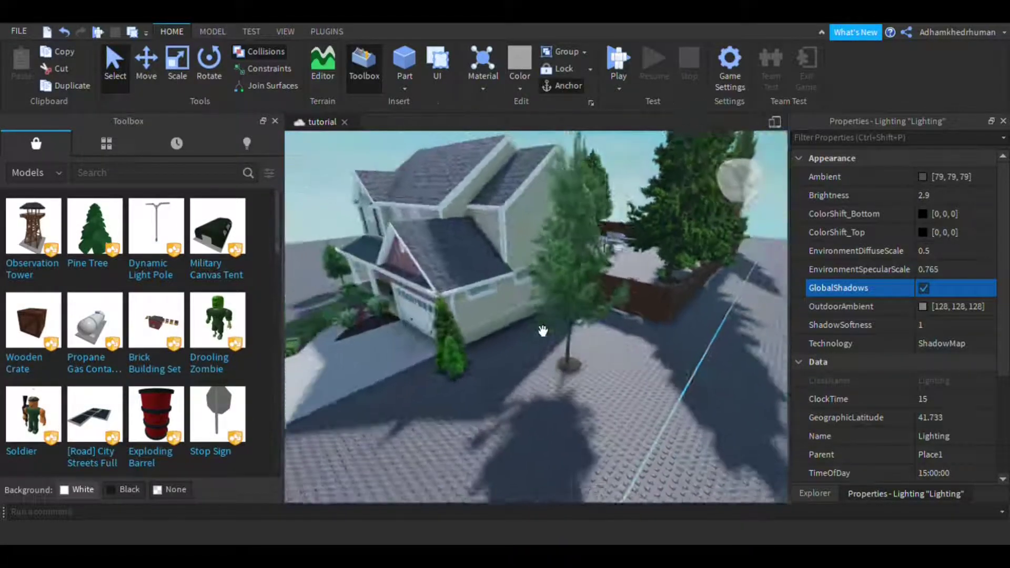
{"action": "left_click", "coordinate": [955, 267]}
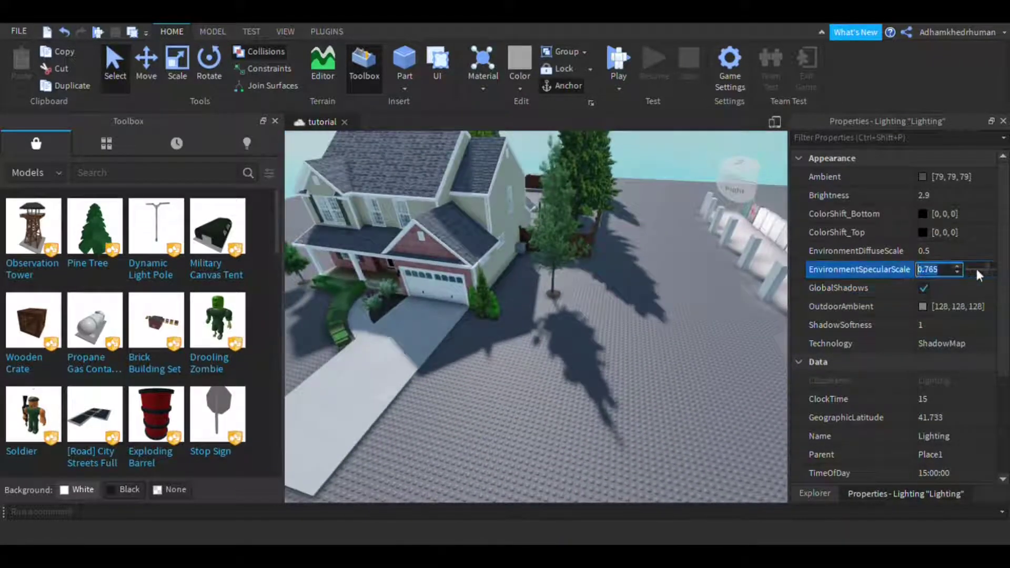
{"action": "mouse_move", "coordinate": [984, 269]}
{"action": "left_mouse_down"}
{"action": "mouse_move", "coordinate": [966, 269]}
{"action": "mouse_move", "coordinate": [984, 280]}
{"action": "left_mouse_up"}
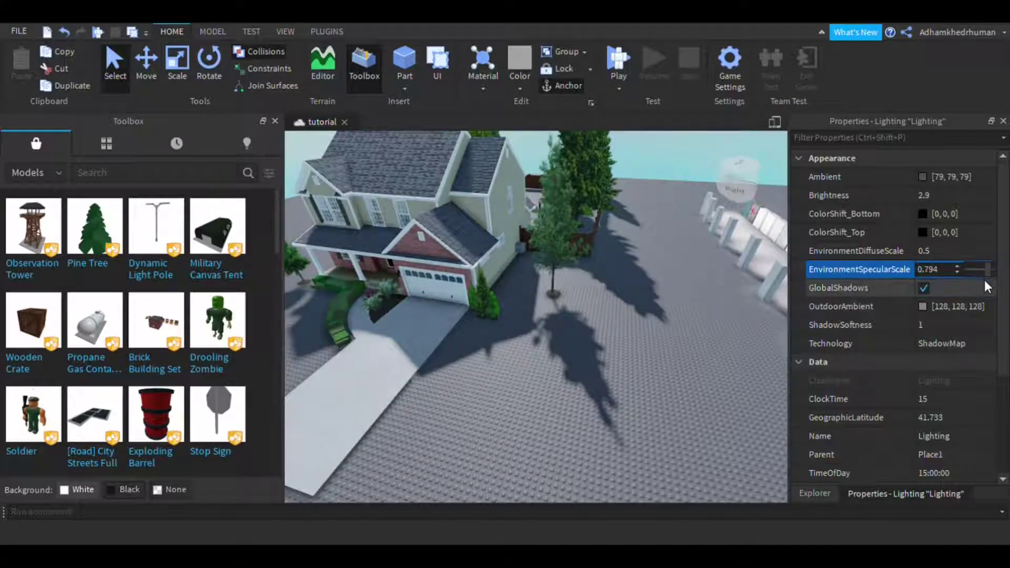
View the house and driveway from farther back and display the Explorer hierarchy.
{"action": "left_click", "coordinate": [677, 340]}
{"action": "right_click_drag", "start_coordinate": [676, 341], "coordinate": [712, 418]}
{"action": "scroll", "coordinate": [712, 418], "scroll_direction": "down", "scroll_amount": 2}
{"action": "left_click", "coordinate": [815, 493]}
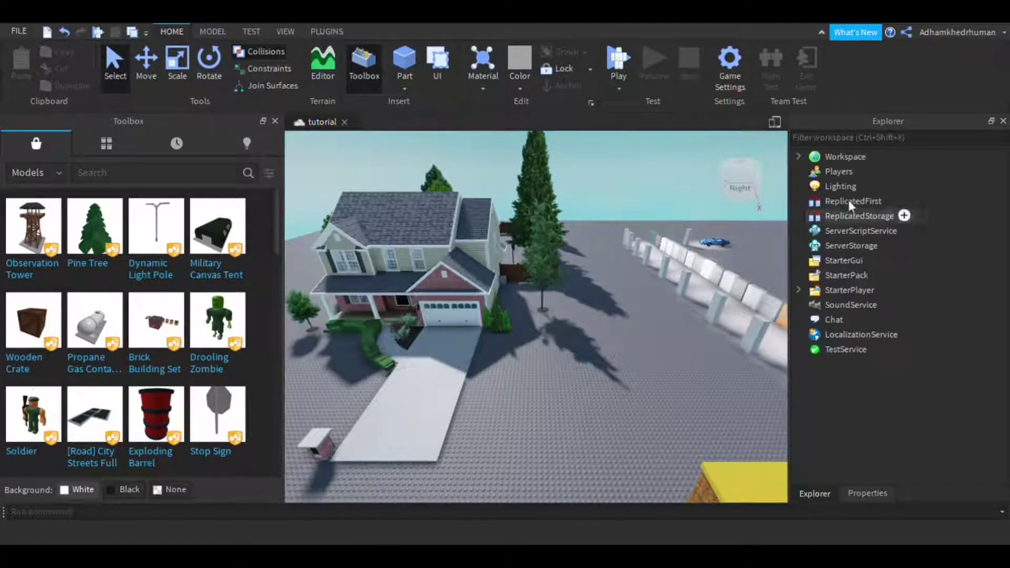
Select the Lighting service and display its properties.
{"action": "left_click", "coordinate": [838, 188]}
{"action": "left_click", "coordinate": [867, 492]}
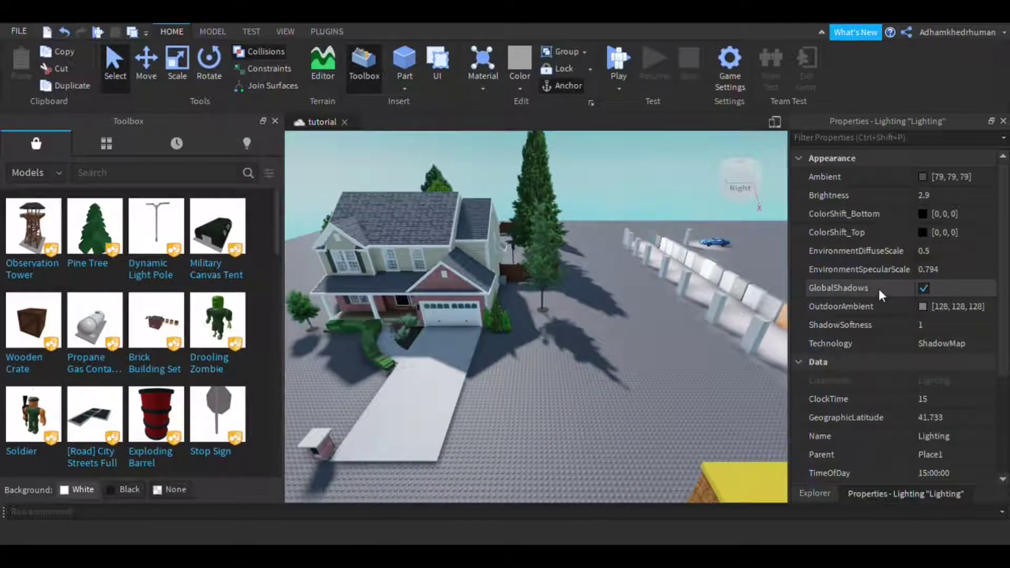
Try an OutdoorAmbient colour of [128, 0, 0] on the front of the house and undo it.
{"action": "left_click", "coordinate": [923, 306]}
{"action": "left_click_drag", "start_coordinate": [686, 313], "coordinate": [695, 109]}
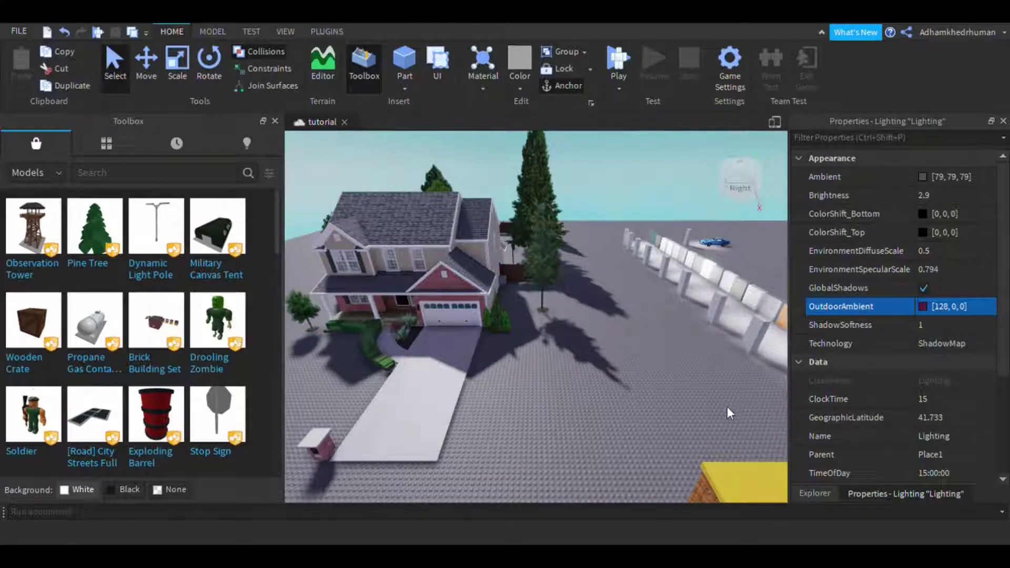
{"action": "key", "text": "ctrl+z"}
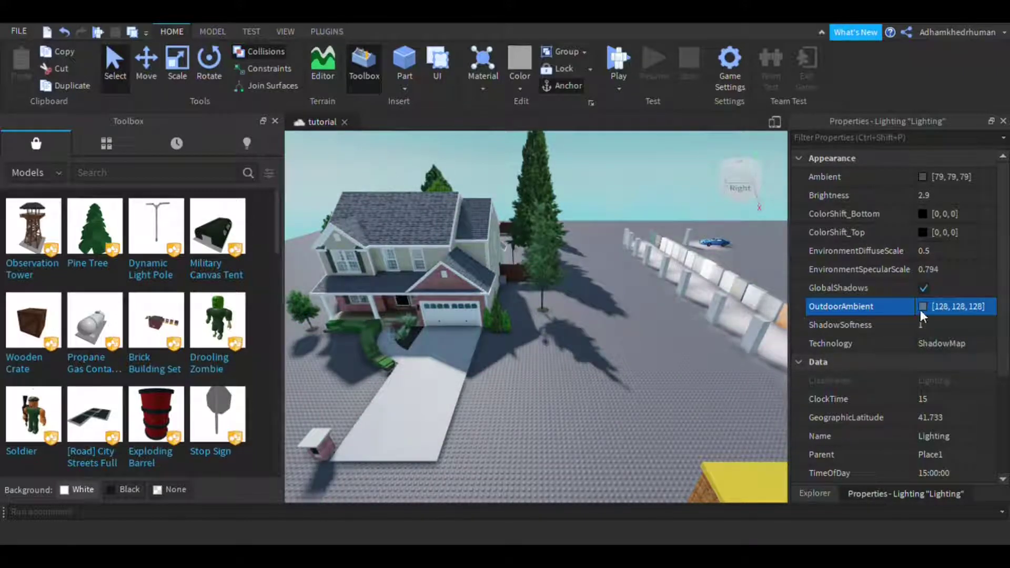
Darken OutdoorAmbient to [91, 91, 91] and on to [63, 63, 63].
{"action": "mouse_move", "coordinate": [680, 249]}
{"action": "left_mouse_down"}
{"action": "mouse_move", "coordinate": [676, 271]}
{"action": "mouse_move", "coordinate": [680, 95]}
{"action": "mouse_move", "coordinate": [685, 331]}
{"action": "mouse_move", "coordinate": [685, 32]}
{"action": "mouse_move", "coordinate": [674, 248]}
{"action": "left_mouse_up"}
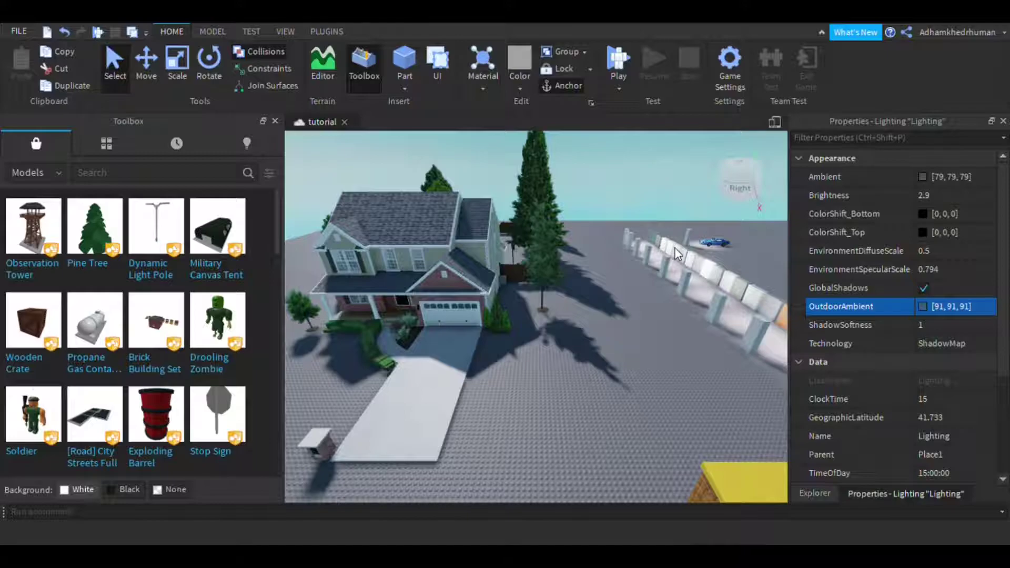
{"action": "left_click_drag", "start_coordinate": [677, 298], "coordinate": [687, 254]}
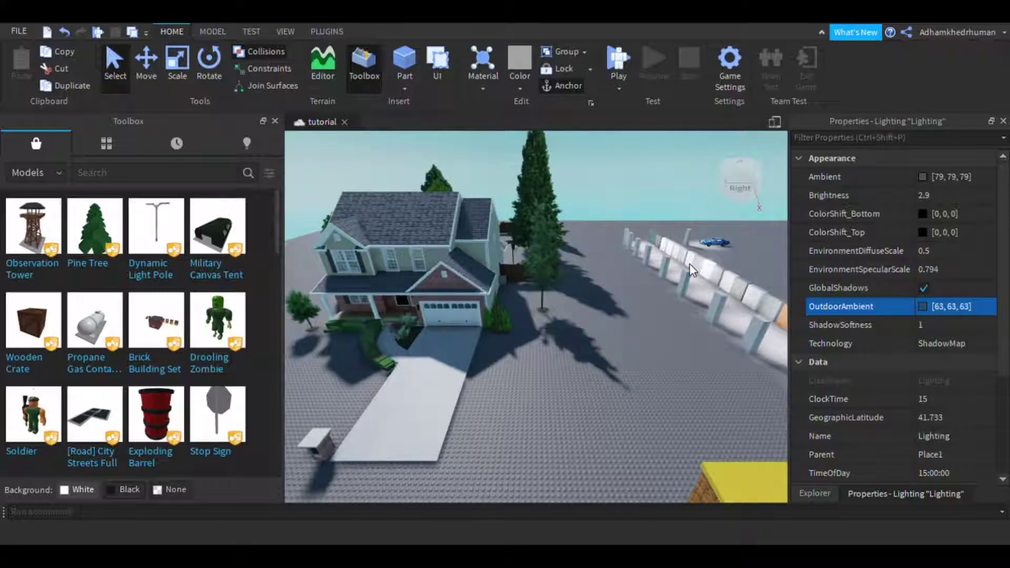
Go inside the house to the staircase hall and set Ambient to [0, 0, 0].
{"action": "right_click_drag", "start_coordinate": [548, 378], "coordinate": [569, 398]}
{"action": "key", "text": "w"}
{"action": "key", "text": "w"}
{"action": "scroll", "coordinate": [569, 398], "scroll_direction": "up", "scroll_amount": 3}
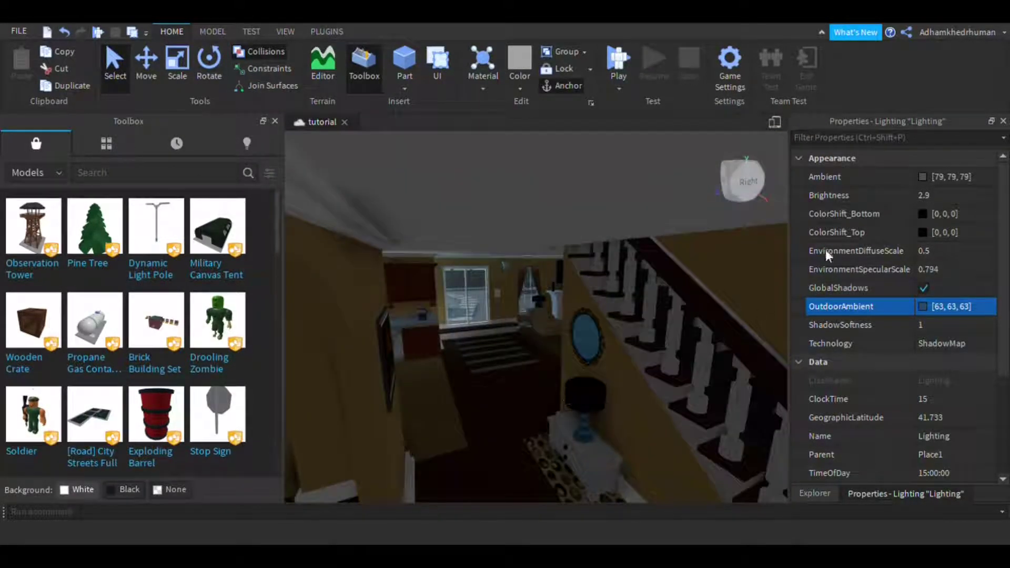
{"action": "left_click", "coordinate": [916, 178]}
{"action": "left_click_drag", "start_coordinate": [683, 278], "coordinate": [683, 359]}
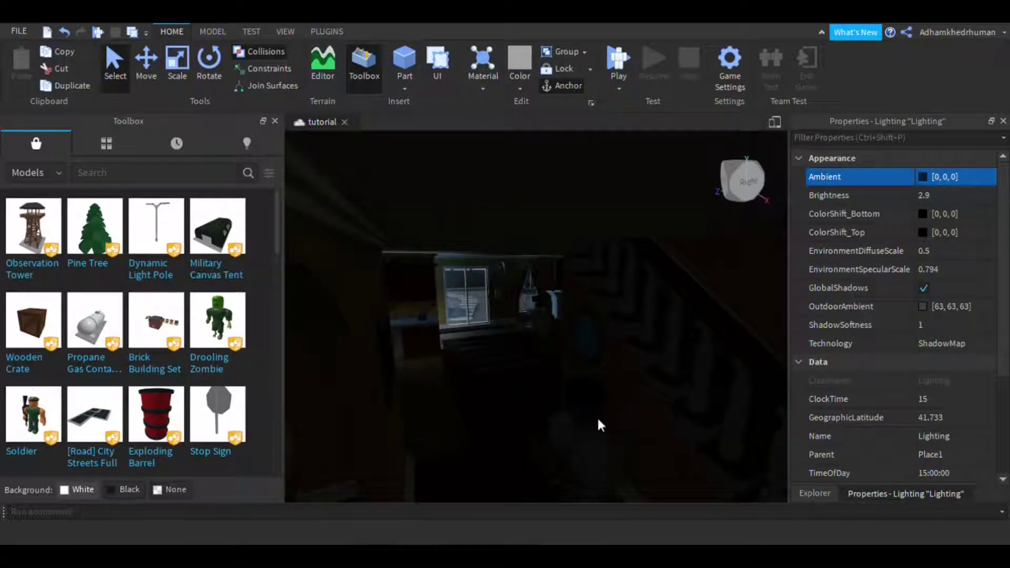
Inspect the house interior and back deck with black Ambient, and raise Ambient to [39, 39, 39].
{"action": "scroll", "coordinate": [652, 438], "scroll_direction": "up", "scroll_amount": 6}
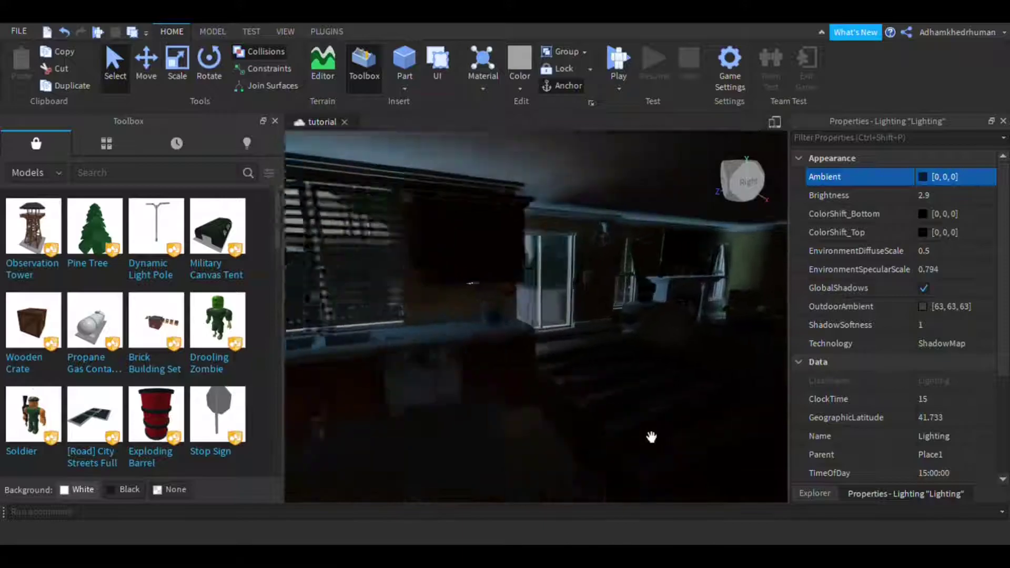
{"action": "scroll", "coordinate": [651, 432], "scroll_direction": "down", "scroll_amount": 8}
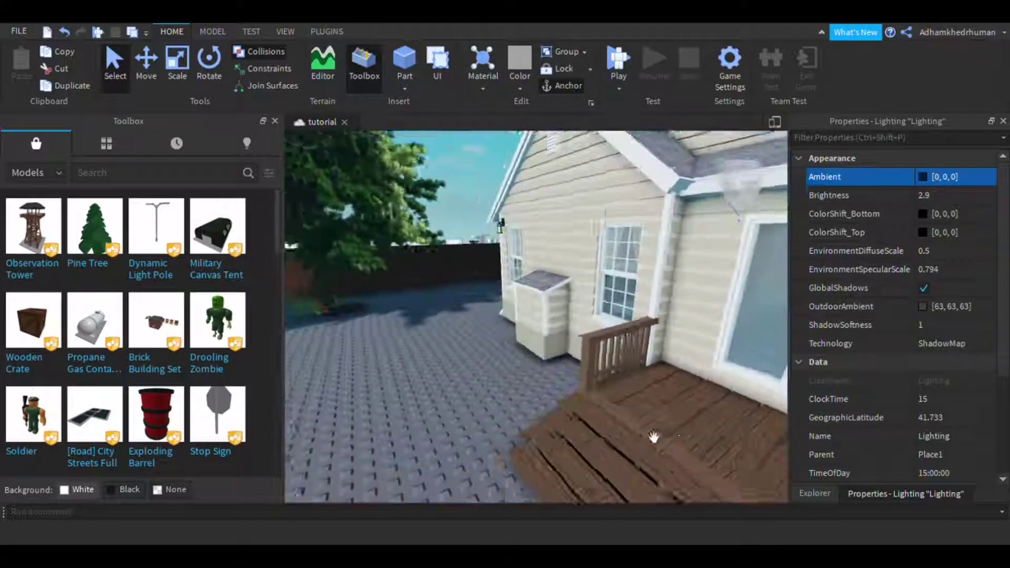
{"action": "mouse_move", "coordinate": [651, 433]}
{"action": "right_mouse_down"}
{"action": "mouse_move", "coordinate": [628, 412]}
{"action": "mouse_move", "coordinate": [651, 443]}
{"action": "right_mouse_up"}
{"action": "scroll", "coordinate": [630, 416], "scroll_direction": "down", "scroll_amount": 5}
{"action": "scroll", "coordinate": [629, 414], "scroll_direction": "up", "scroll_amount": 6}
{"action": "scroll", "coordinate": [628, 415], "scroll_direction": "up", "scroll_amount": 6}
{"action": "key", "text": "w"}
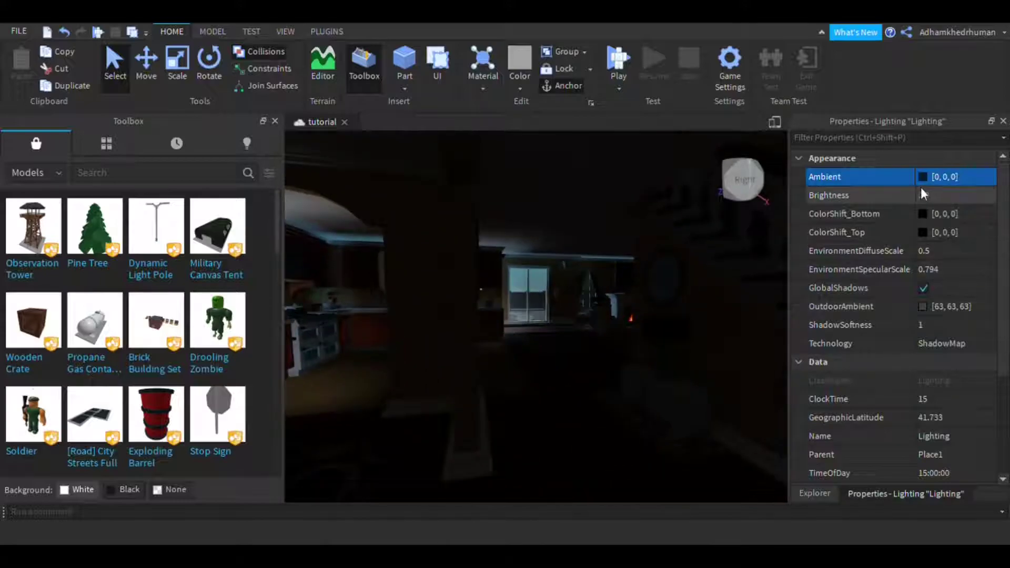
{"action": "left_click_drag", "start_coordinate": [678, 293], "coordinate": [674, 278]}
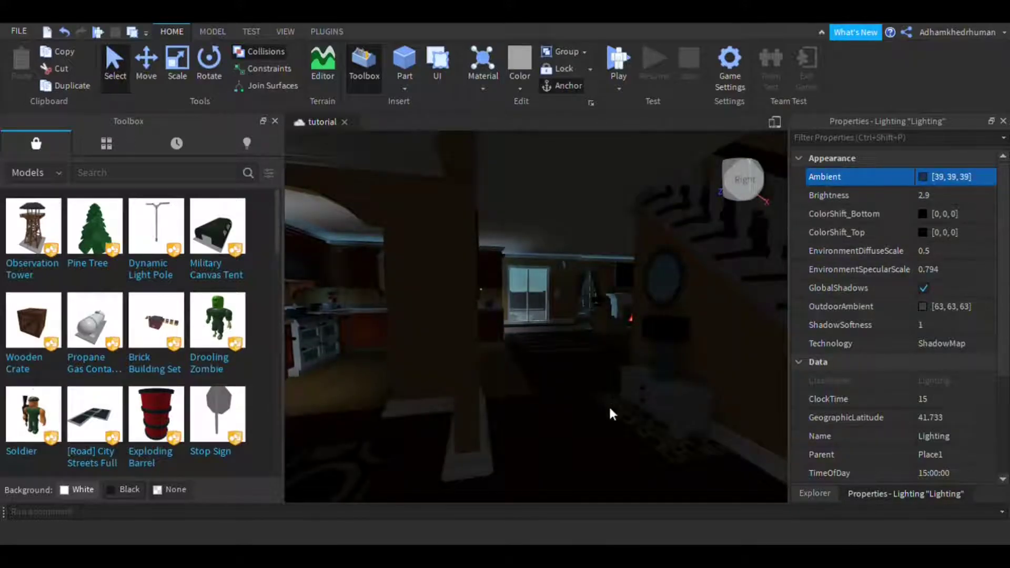
Check the kitchen area and set Ambient to [67, 67, 67].
{"action": "right_click_drag", "start_coordinate": [634, 392], "coordinate": [637, 388]}
{"action": "key", "text": "w"}
{"action": "key", "text": "s"}
{"action": "key", "text": "s"}
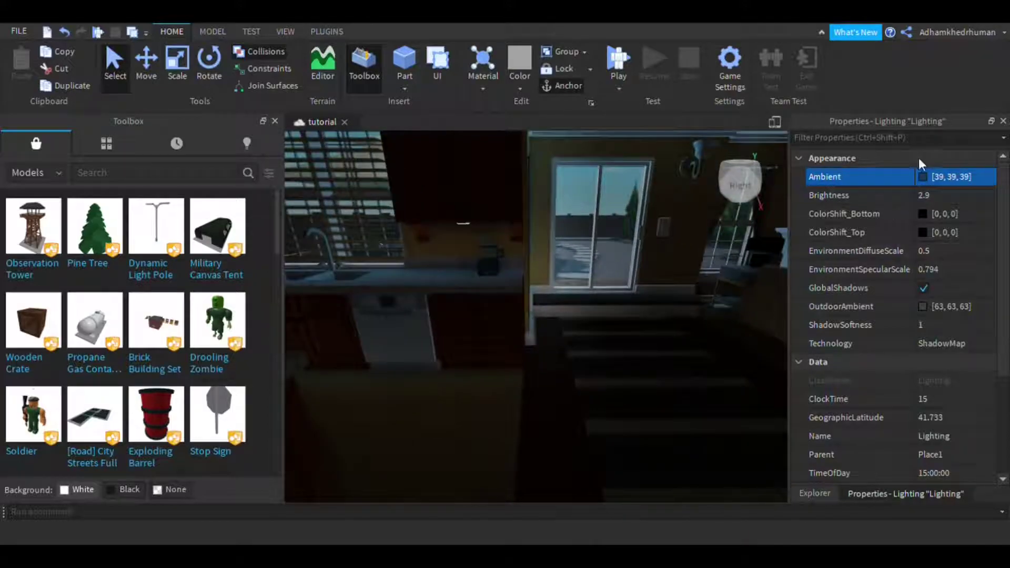
{"action": "left_click_drag", "start_coordinate": [678, 269], "coordinate": [675, 262]}
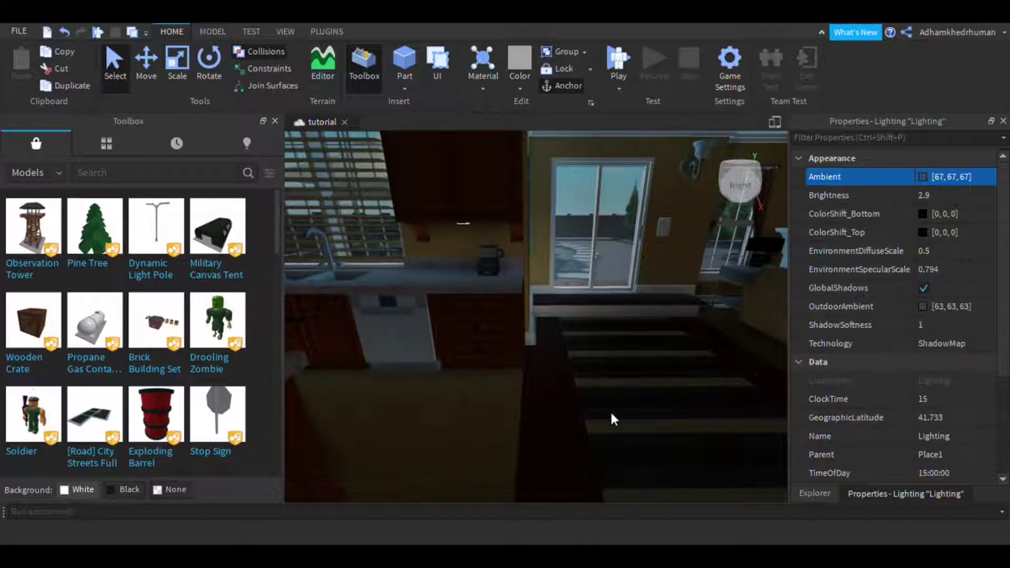
Set ClockTime to 20 to view the kitchen and living room at night, and restore it to 15.
{"action": "right_click_drag", "start_coordinate": [636, 429], "coordinate": [654, 429]}
{"action": "left_click", "coordinate": [936, 400]}
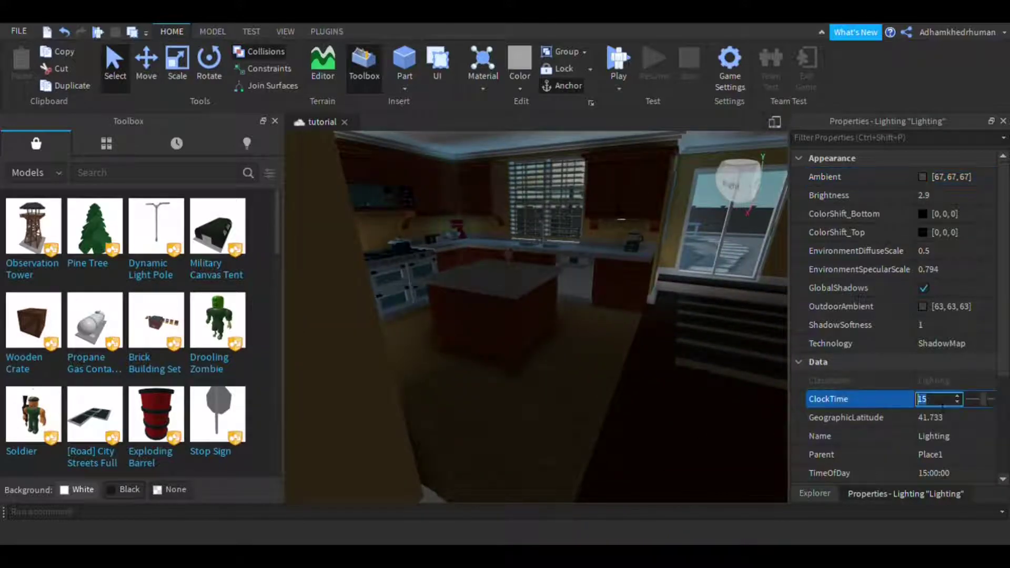
{"action": "key", "text": "BackSpace"}
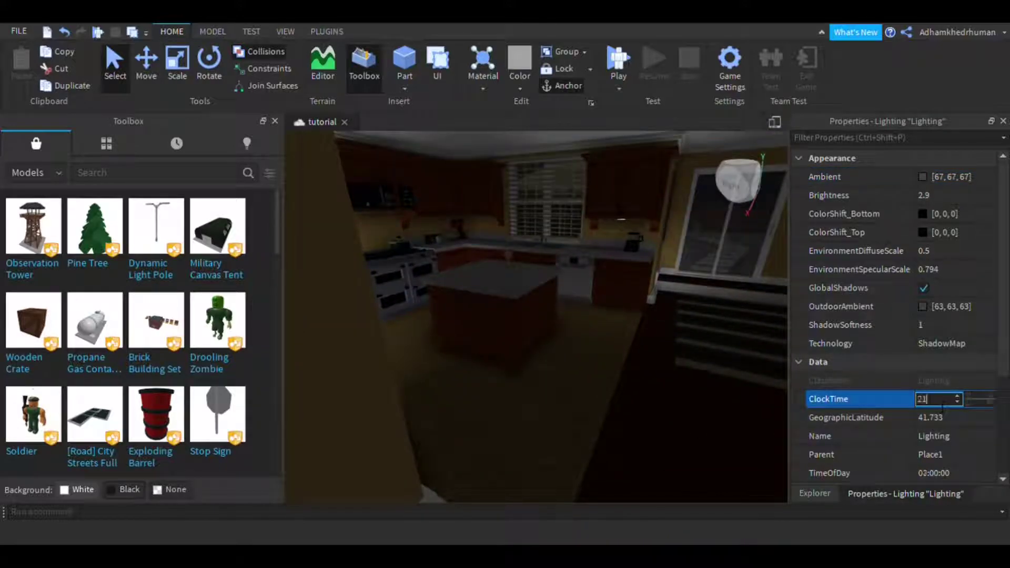
{"action": "key", "text": "BackSpace"}
{"action": "key", "text": "Return"}
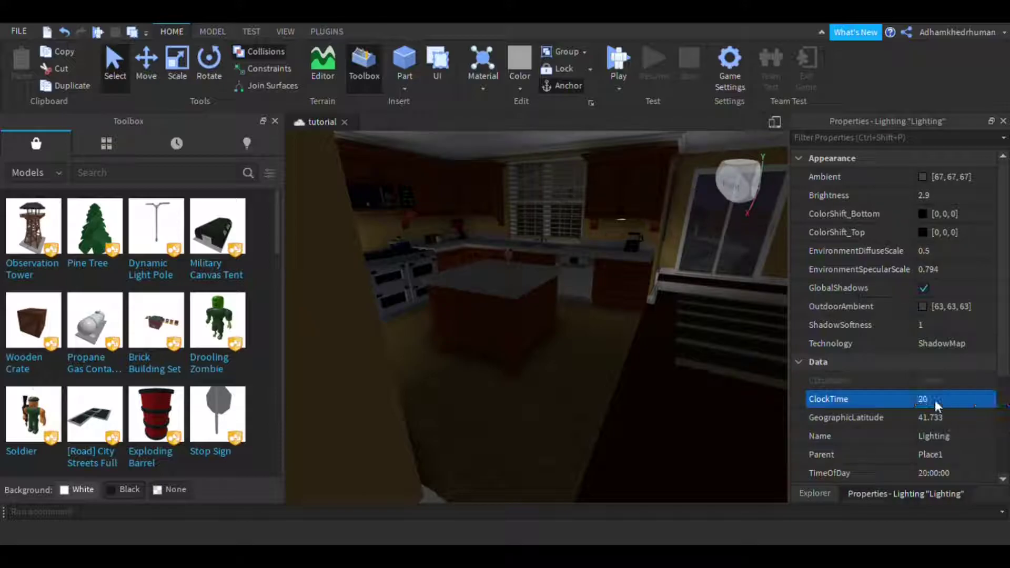
{"action": "right_click_drag", "start_coordinate": [514, 418], "coordinate": [575, 418]}
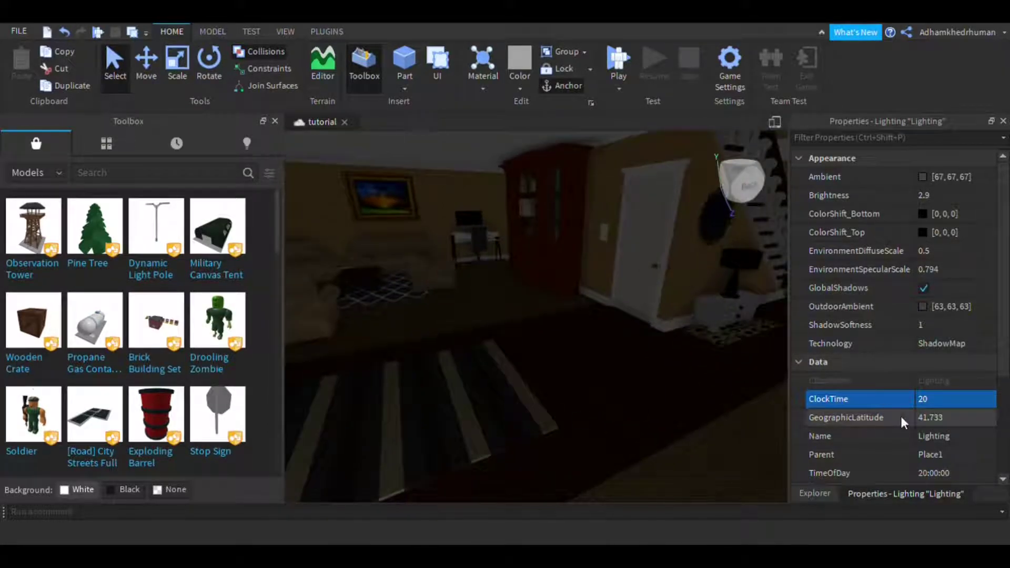
{"action": "left_click", "coordinate": [927, 402]}
{"action": "type", "text": "15"}
{"action": "key", "text": "Return"}
Try GeographicLatitude values of 127 and 318 while viewing the house and fenced yard from outside.
{"action": "key", "text": "s"}
{"action": "right_click_drag", "start_coordinate": [649, 224], "coordinate": [649, 223]}
{"action": "key", "text": "a"}
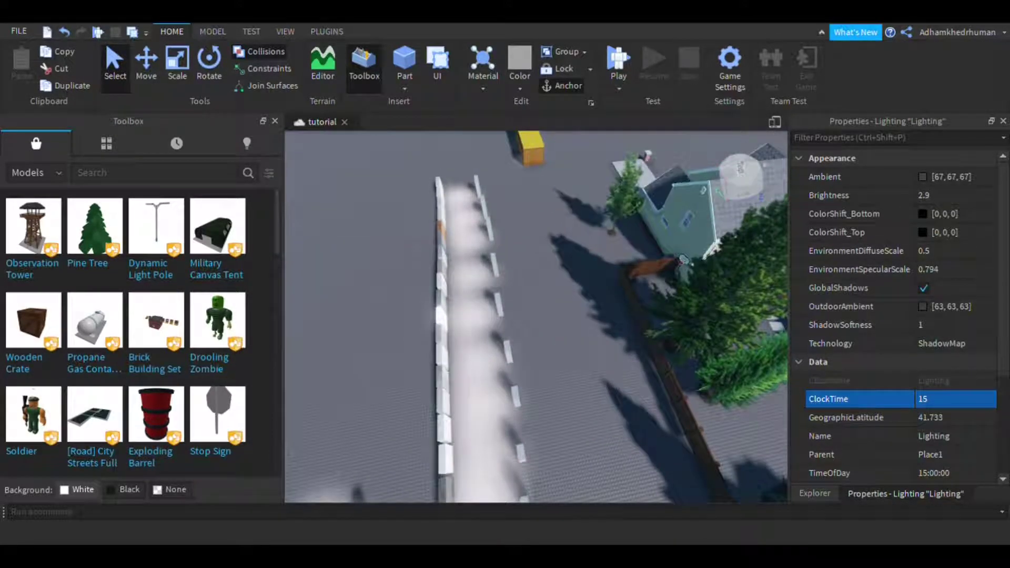
{"action": "left_click", "coordinate": [966, 423]}
{"action": "mouse_move", "coordinate": [970, 417]}
{"action": "left_mouse_down"}
{"action": "mouse_move", "coordinate": [996, 422]}
{"action": "mouse_move", "coordinate": [979, 426]}
{"action": "left_mouse_up"}
{"action": "right_click_drag", "start_coordinate": [612, 435], "coordinate": [740, 460]}
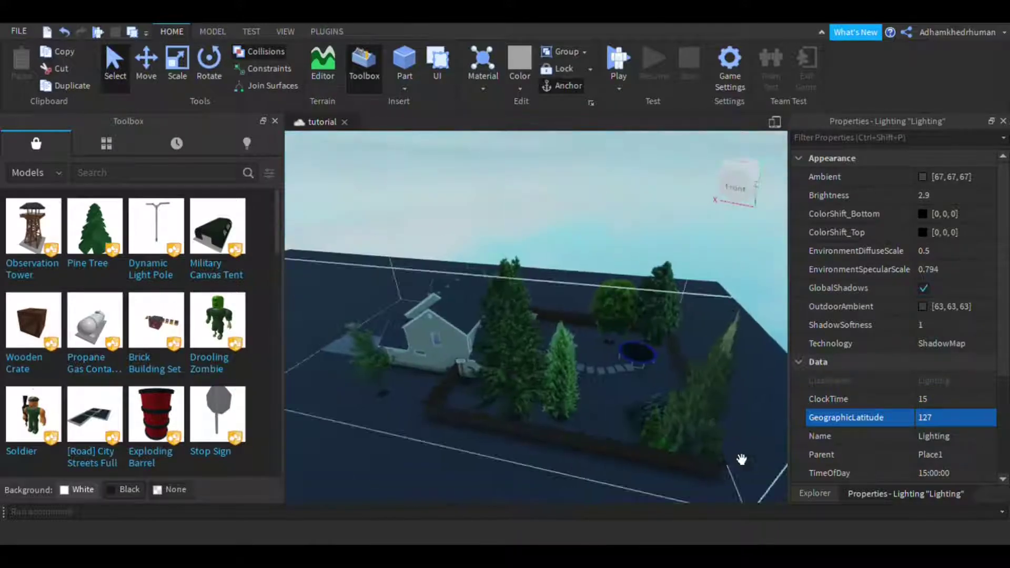
{"action": "mouse_move", "coordinate": [979, 417]}
{"action": "left_mouse_down"}
{"action": "mouse_move", "coordinate": [979, 434]}
{"action": "mouse_move", "coordinate": [967, 433]}
{"action": "mouse_move", "coordinate": [987, 425]}
{"action": "left_mouse_up"}
{"action": "key", "text": "ctrl+z"}
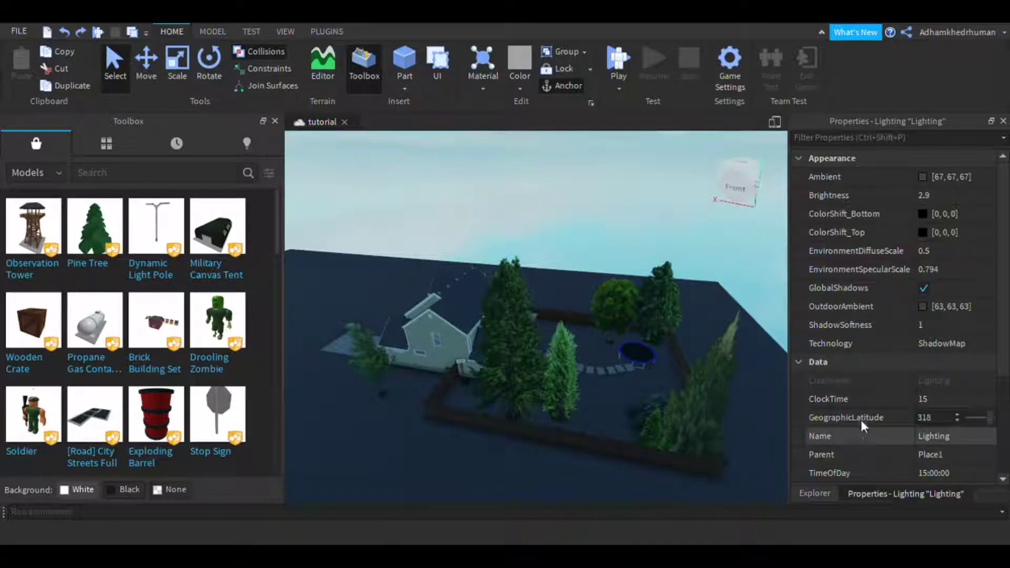
{"action": "left_click", "coordinate": [861, 420]}
{"action": "left_click", "coordinate": [990, 402]}
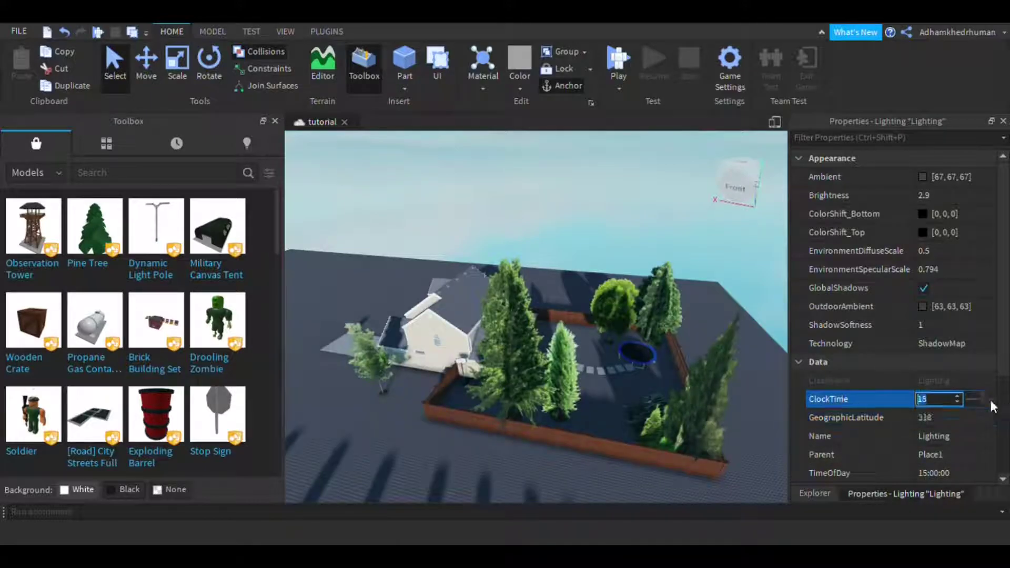
Try a GeographicLatitude of 360 and settle on 15.
{"action": "left_click", "coordinate": [927, 420]}
{"action": "type", "text": "360"}
{"action": "key", "text": "Return"}
{"action": "left_click_drag", "start_coordinate": [993, 418], "coordinate": [906, 405]}
{"action": "left_click_drag", "start_coordinate": [998, 421], "coordinate": [766, 425]}
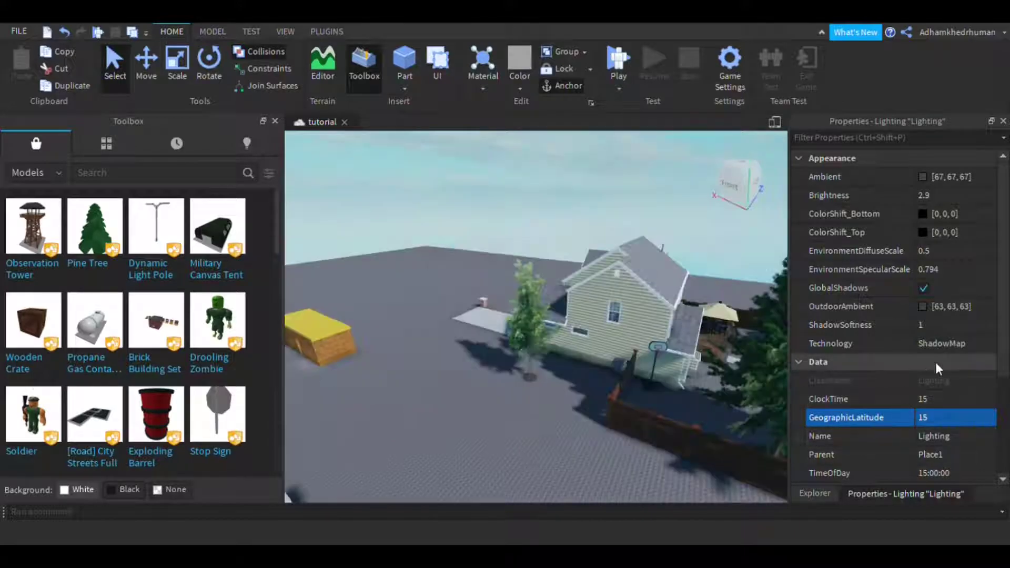
Try an ExposureCompensation of 3, inspect the trees and house from several sides, and undo it.
{"action": "scroll", "coordinate": [932, 389], "scroll_direction": "down", "scroll_amount": 3}
{"action": "scroll", "coordinate": [932, 394], "scroll_direction": "down", "scroll_amount": 1}
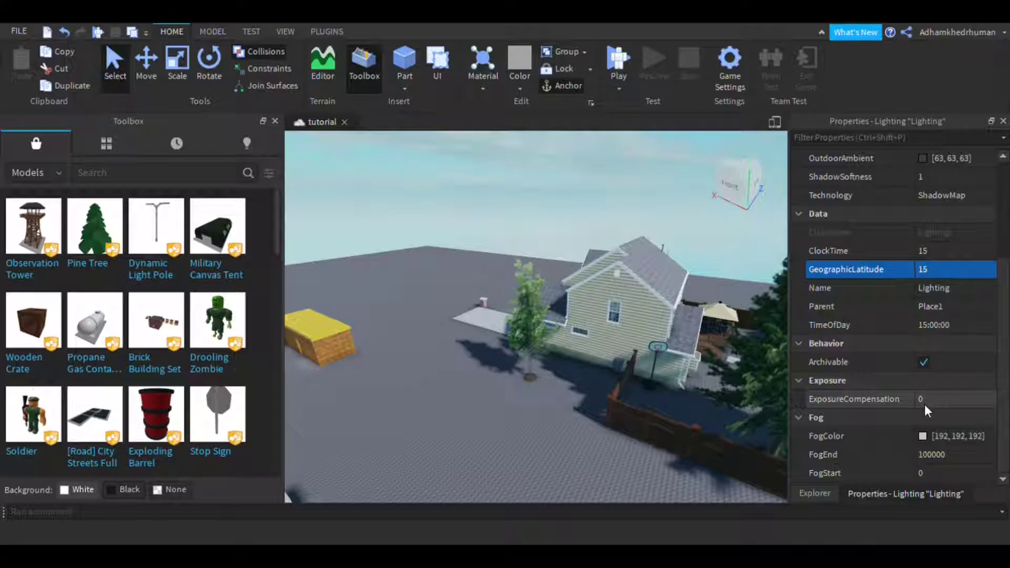
{"action": "left_click", "coordinate": [925, 404]}
{"action": "left_click_drag", "start_coordinate": [976, 400], "coordinate": [1009, 401]}
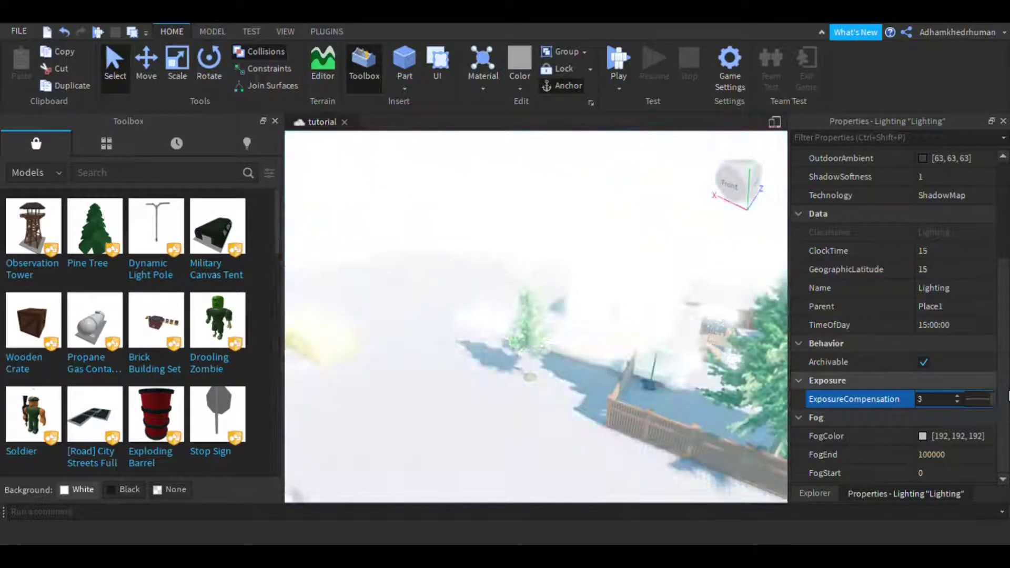
{"action": "right_click_drag", "start_coordinate": [640, 448], "coordinate": [661, 440]}
{"action": "scroll", "coordinate": [616, 429], "scroll_direction": "up", "scroll_amount": 5}
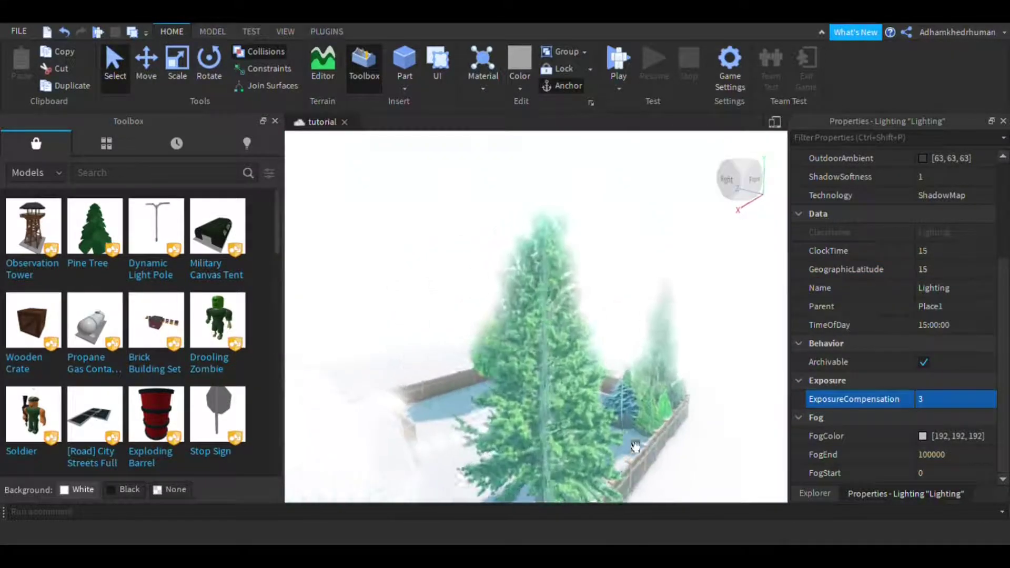
{"action": "scroll", "coordinate": [616, 427], "scroll_direction": "down", "scroll_amount": 6}
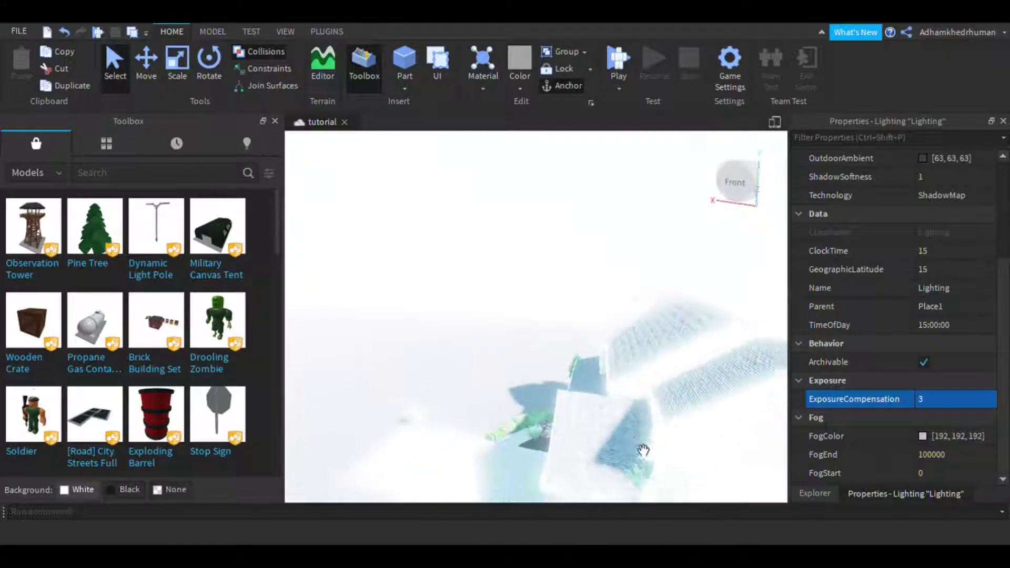
{"action": "key", "text": "a"}
{"action": "mouse_move", "coordinate": [617, 425]}
{"action": "right_mouse_down"}
{"action": "mouse_move", "coordinate": [639, 448]}
{"action": "mouse_move", "coordinate": [618, 426]}
{"action": "right_mouse_up"}
{"action": "scroll", "coordinate": [615, 425], "scroll_direction": "down", "scroll_amount": 2}
{"action": "key", "text": "ctrl+z"}
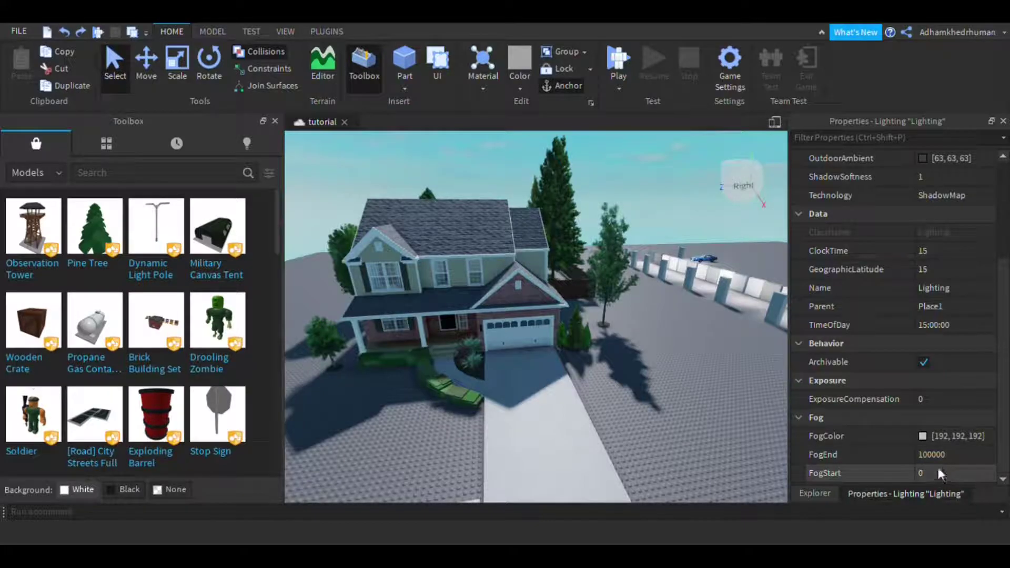
Raise ExposureCompensation once more while viewing the driveway, and undo the change.
{"action": "left_click", "coordinate": [925, 407]}
{"action": "left_click_drag", "start_coordinate": [982, 402], "coordinate": [992, 406]}
{"action": "right_click_drag", "start_coordinate": [614, 403], "coordinate": [636, 482]}
{"action": "key", "text": "ctrl+z"}
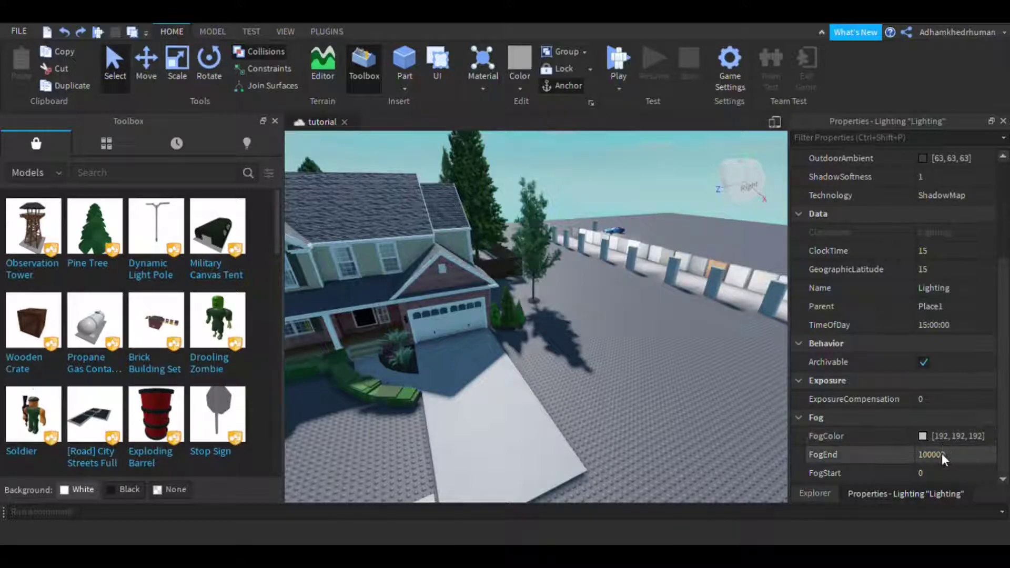
Try very short fog distances by setting FogEnd to 2 and to 0.
{"action": "left_click", "coordinate": [919, 475]}
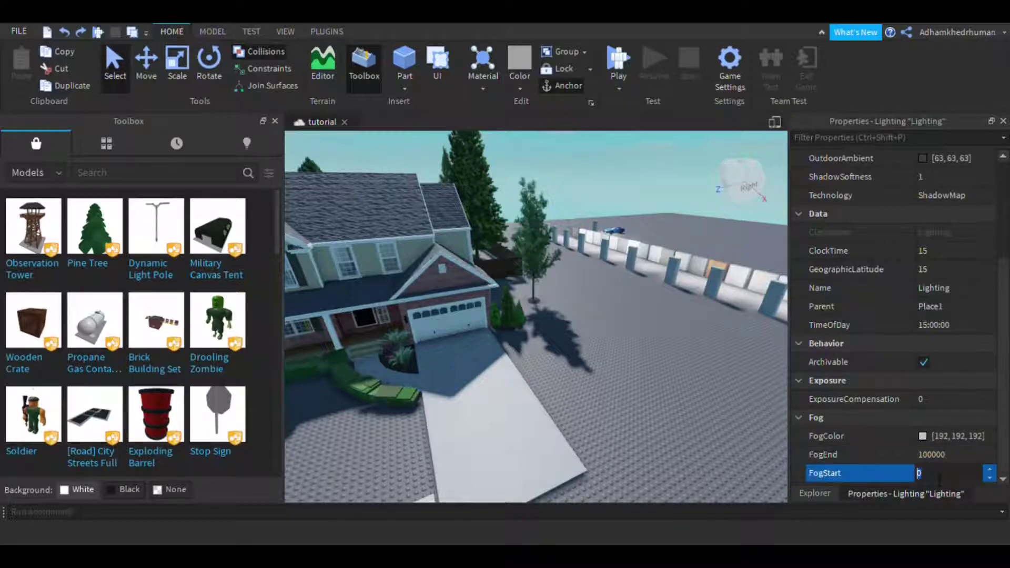
{"action": "key", "text": "shift+Tab"}
{"action": "type", "text": "1"}
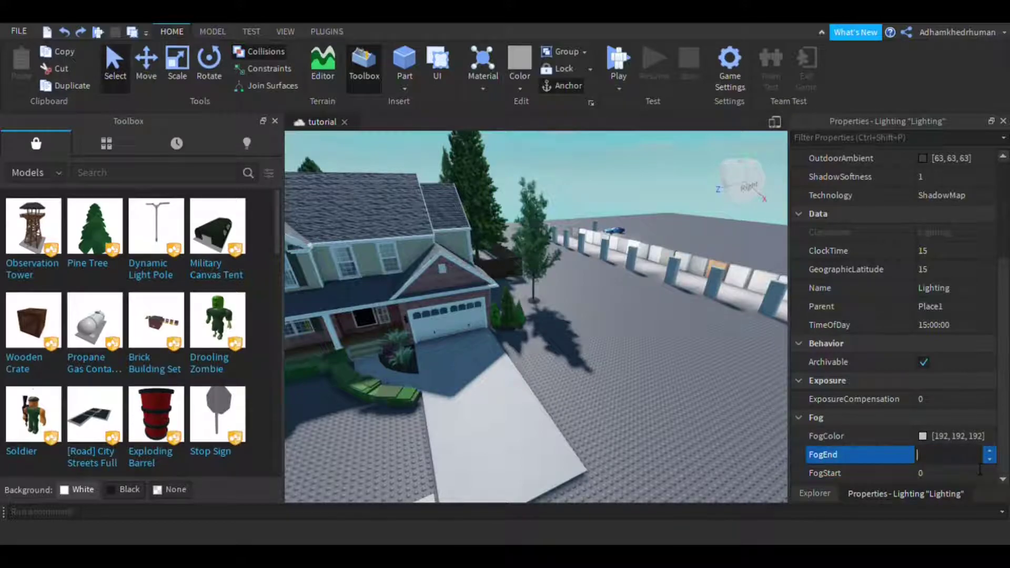
{"action": "key", "text": "Return"}
{"action": "left_click", "coordinate": [958, 463]}
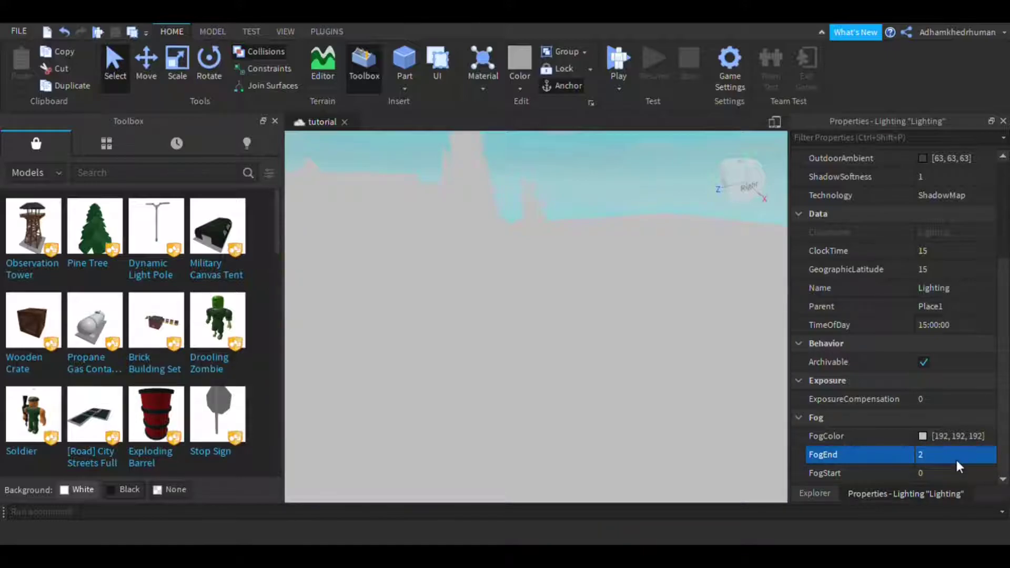
{"action": "left_click", "coordinate": [956, 458]}
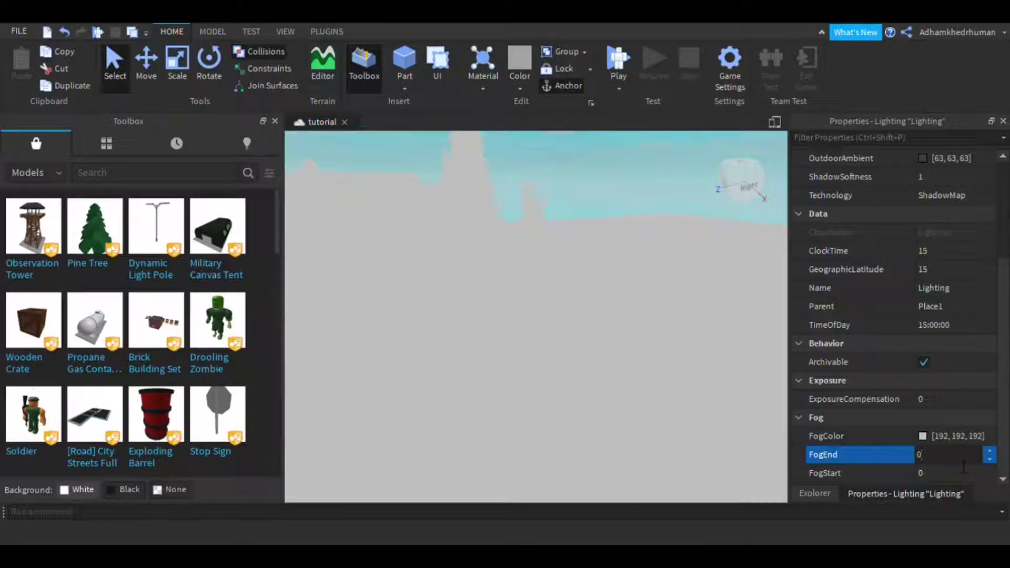
{"action": "type", "text": "0"}
{"action": "key", "text": "Return"}
Set FogEnd to 200 for fog around the house.
{"action": "left_click", "coordinate": [949, 456]}
{"action": "type", "text": "200"}
{"action": "key", "text": "Return"}
Set FogEnd to 4000 and look across the driveway toward the yellow-topped block.
{"action": "left_click", "coordinate": [941, 450]}
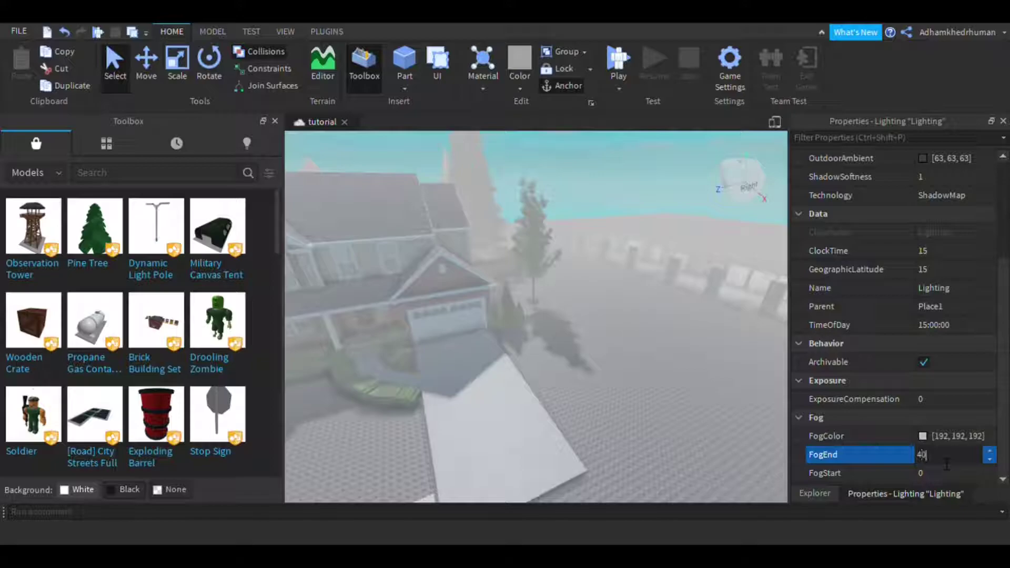
{"action": "type", "text": "4000"}
{"action": "key", "text": "Return"}
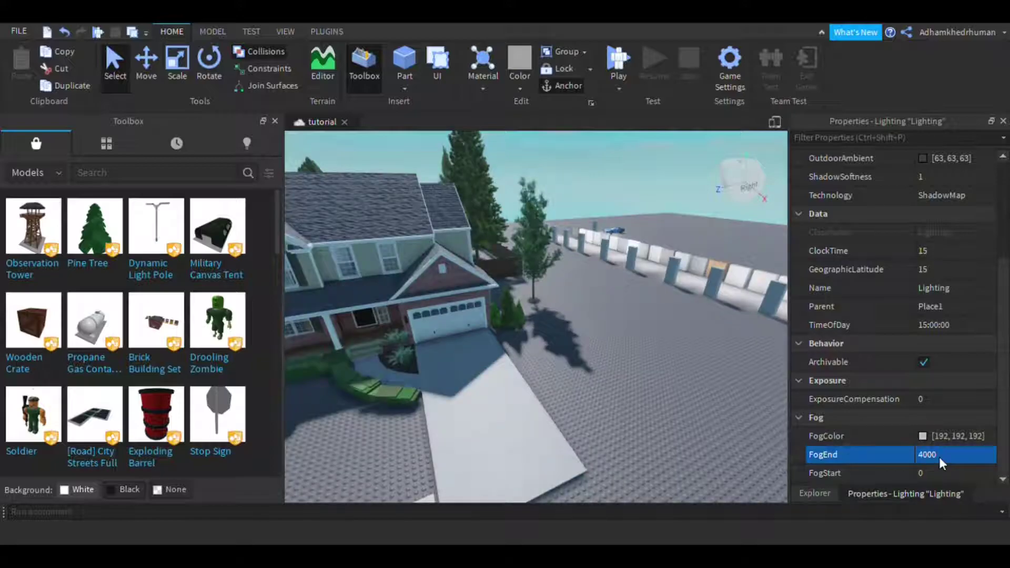
{"action": "mouse_move", "coordinate": [582, 364]}
{"action": "right_mouse_down"}
{"action": "mouse_move", "coordinate": [605, 389]}
{"action": "mouse_move", "coordinate": [583, 364]}
{"action": "right_mouse_up"}
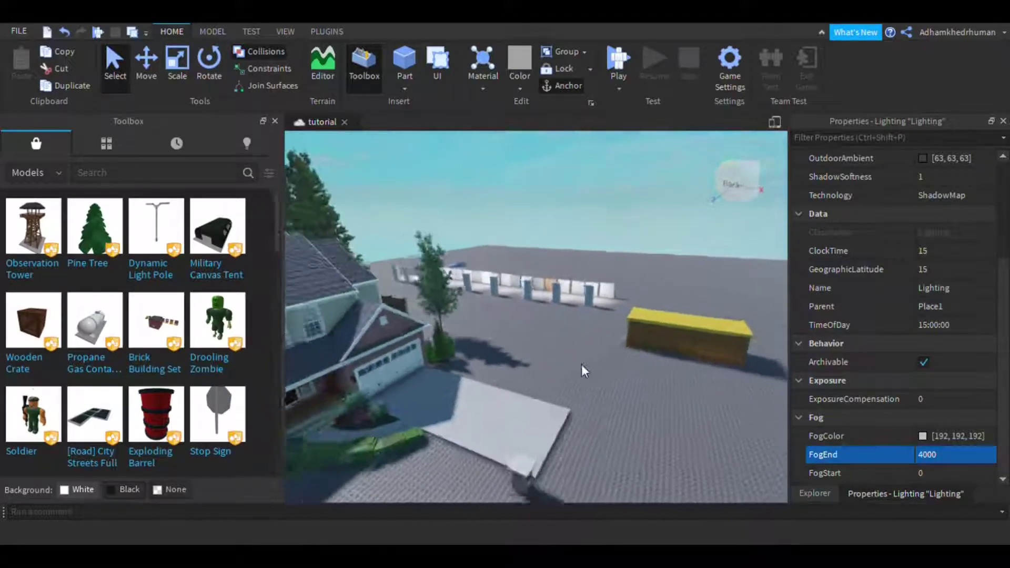
Try a FogEnd of 40000 with the whole baseplate in view, and undo the change.
{"action": "scroll", "coordinate": [582, 365], "scroll_direction": "down", "scroll_amount": 5}
{"action": "scroll", "coordinate": [605, 388], "scroll_direction": "down", "scroll_amount": 5}
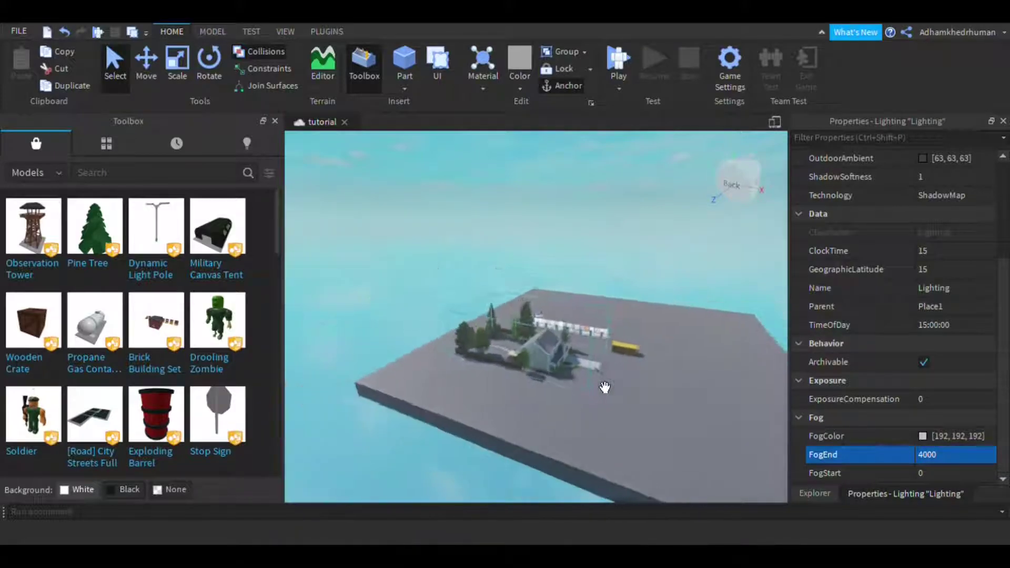
{"action": "right_click_drag", "start_coordinate": [582, 364], "coordinate": [583, 364]}
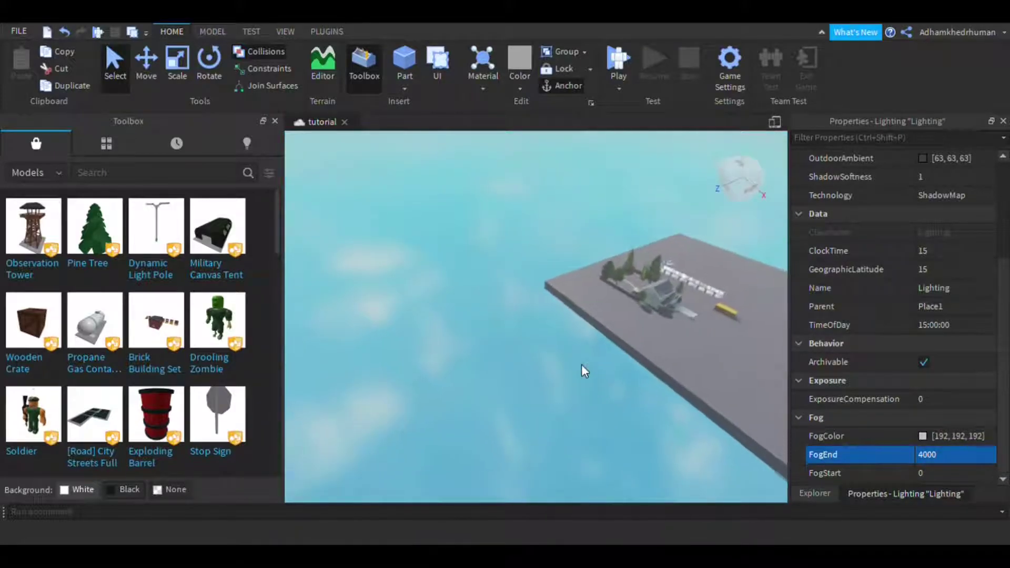
{"action": "left_click", "coordinate": [957, 456]}
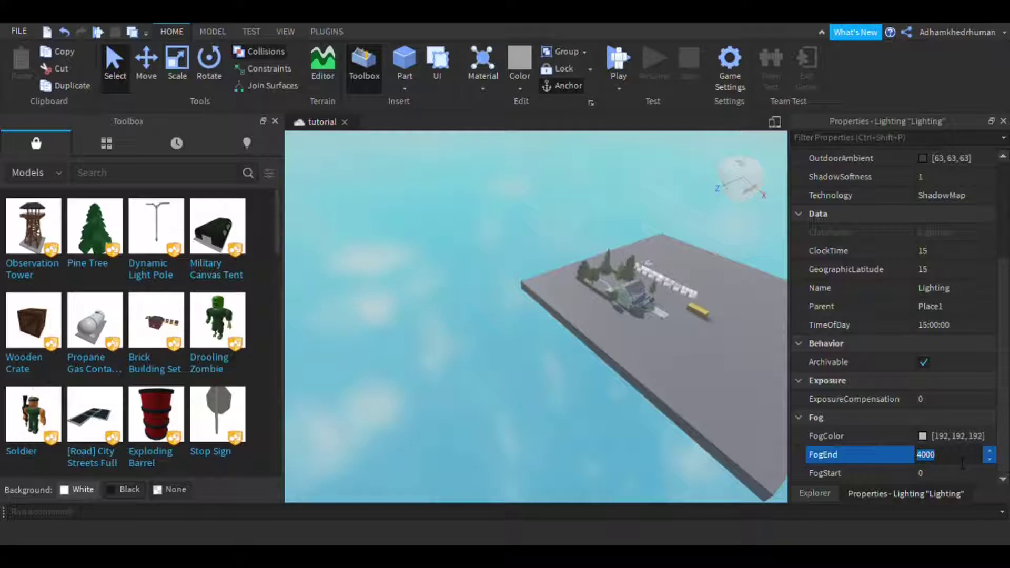
{"action": "left_click", "coordinate": [971, 463]}
{"action": "key", "text": "Return"}
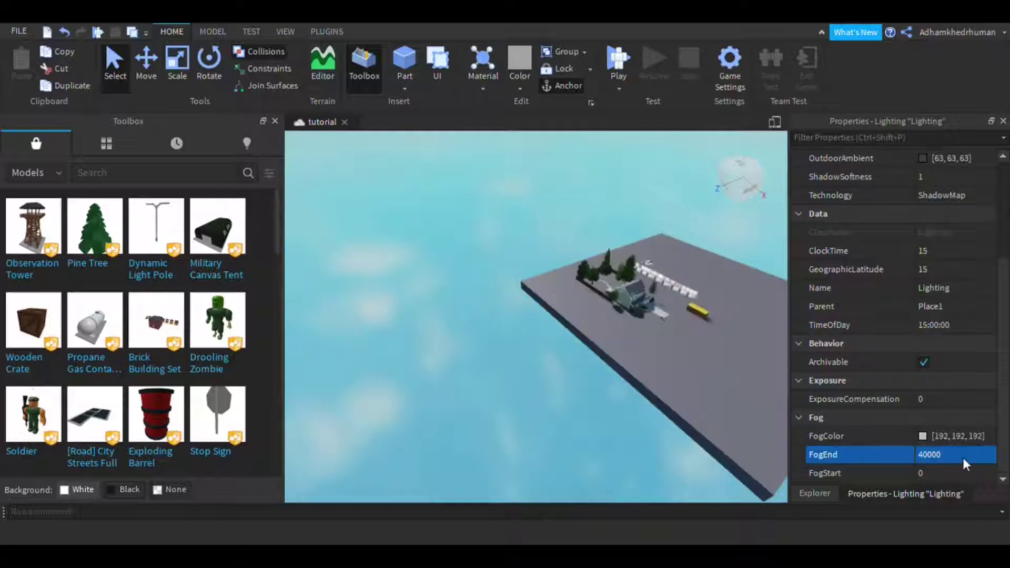
{"action": "key", "text": "ctrl+z"}
Examine the house from afar, close to its roof and above the backyard with the current fog distance.
{"action": "right_click_drag", "start_coordinate": [664, 409], "coordinate": [665, 410]}
{"action": "scroll", "coordinate": [665, 410], "scroll_direction": "up", "scroll_amount": 10}
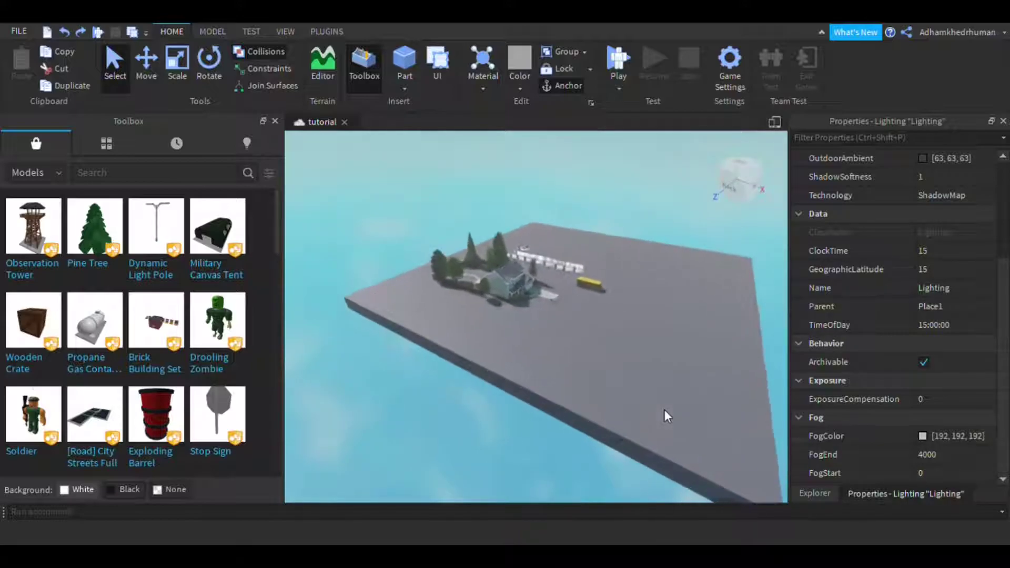
{"action": "scroll", "coordinate": [394, 198], "scroll_direction": "up", "scroll_amount": 10}
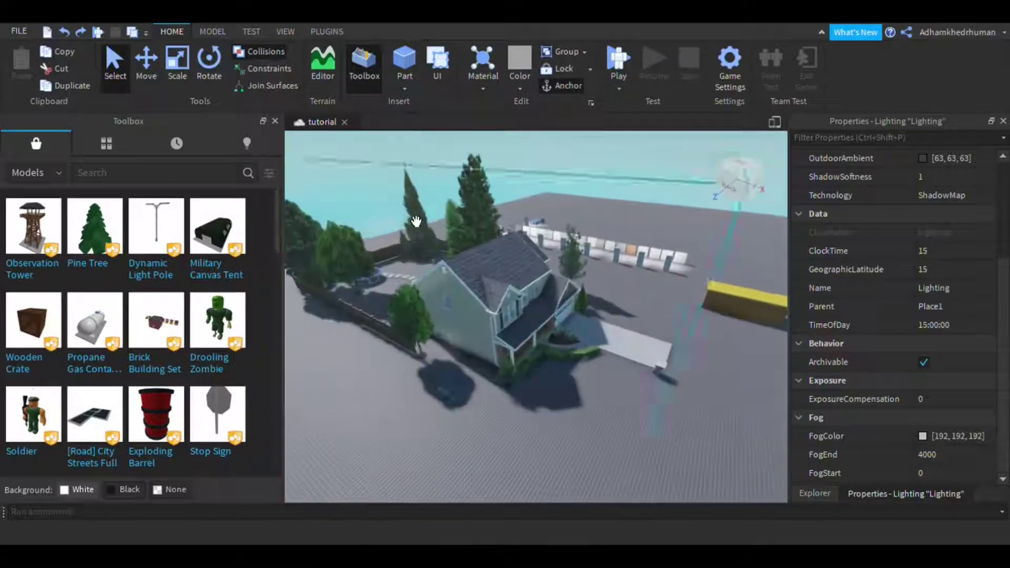
{"action": "scroll", "coordinate": [528, 345], "scroll_direction": "up", "scroll_amount": 10}
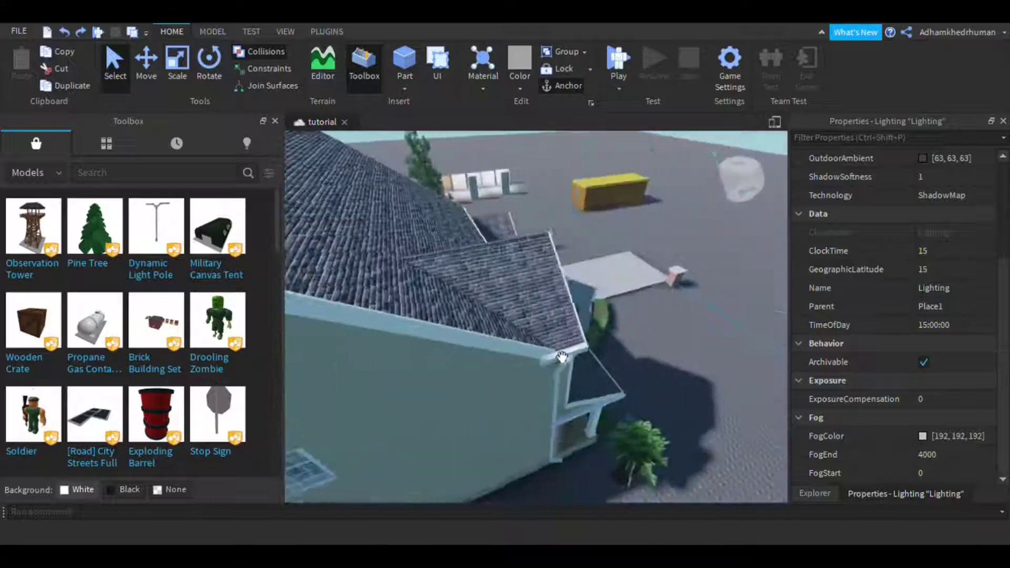
{"action": "scroll", "coordinate": [578, 359], "scroll_direction": "up", "scroll_amount": 3}
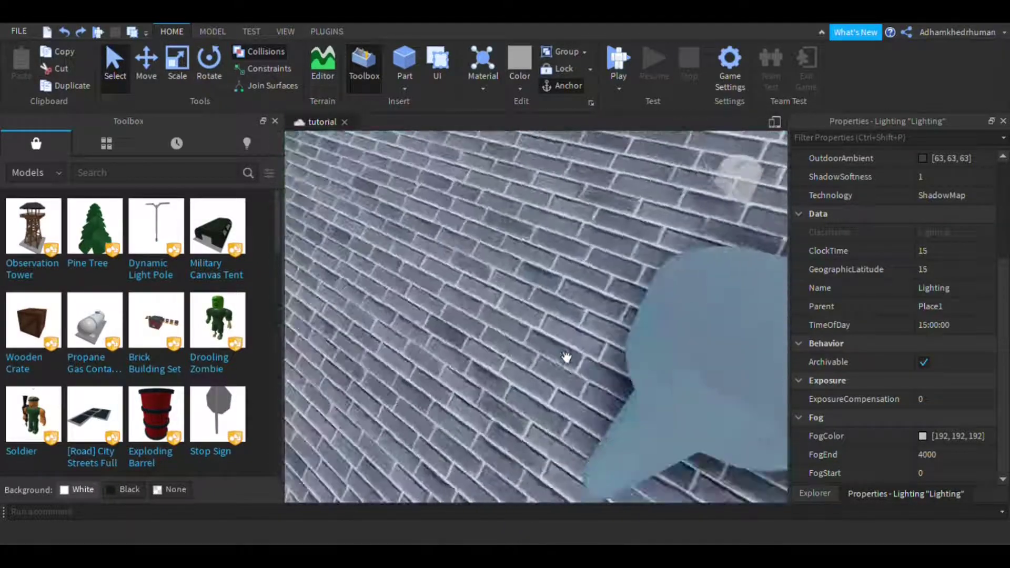
{"action": "scroll", "coordinate": [562, 356], "scroll_direction": "down", "scroll_amount": 12}
{"action": "scroll", "coordinate": [563, 357], "scroll_direction": "down", "scroll_amount": 2}
{"action": "right_click_drag", "start_coordinate": [563, 358], "coordinate": [675, 374]}
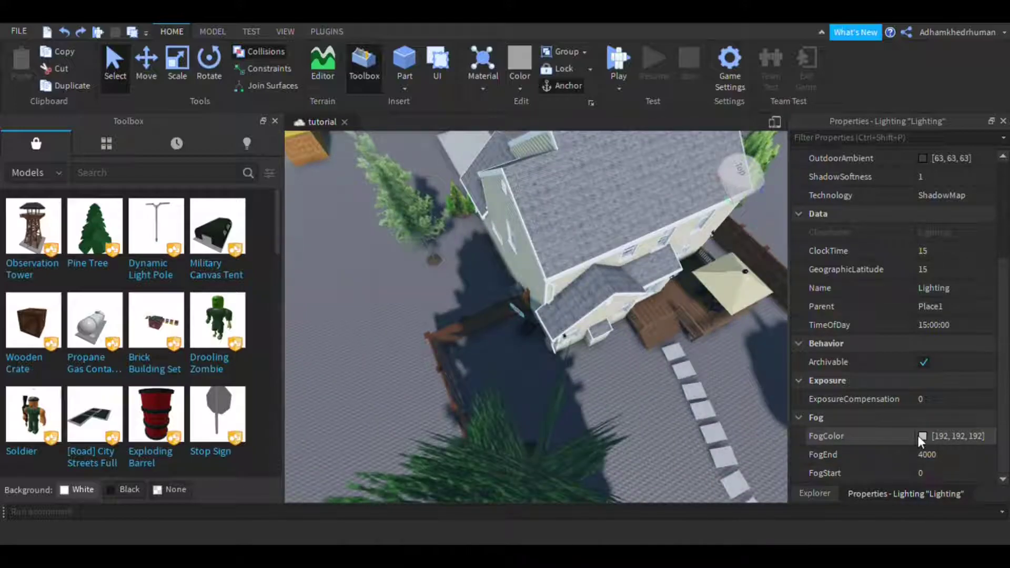
{"action": "right_click_drag", "start_coordinate": [586, 446], "coordinate": [588, 450]}
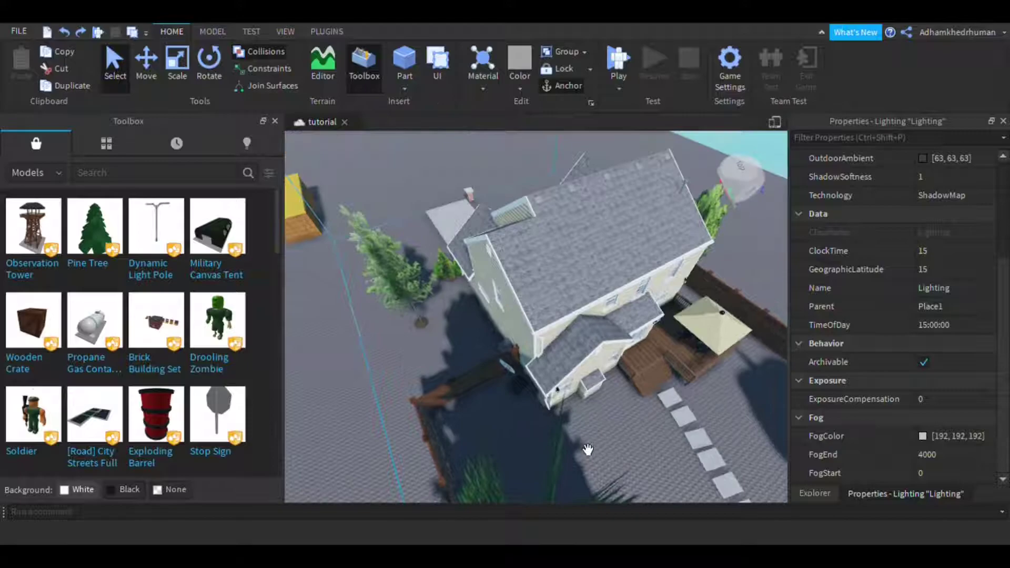
Add a SunRays effect to Lighting and open its properties.
{"action": "left_click", "coordinate": [817, 494]}
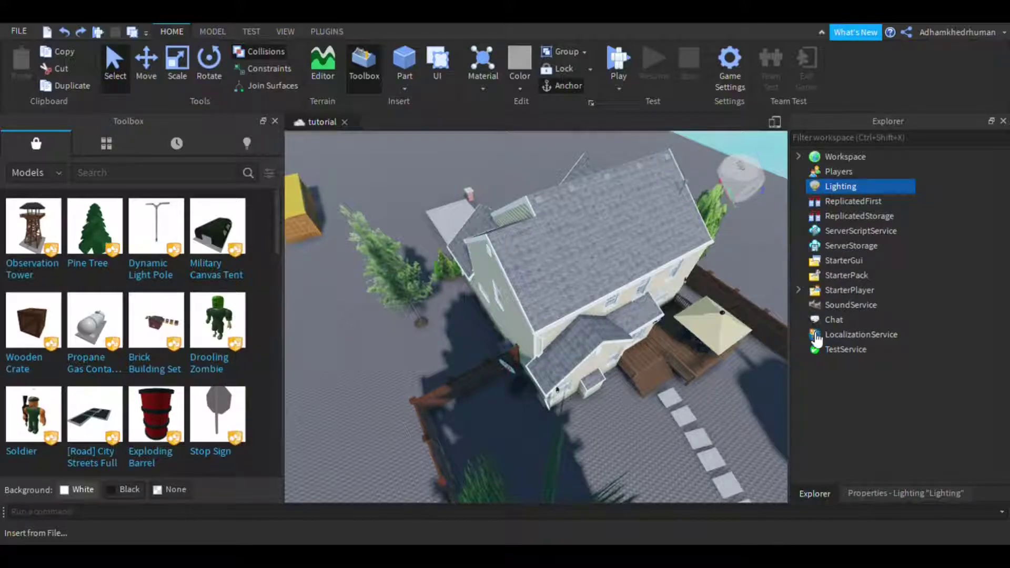
{"action": "left_click", "coordinate": [853, 283]}
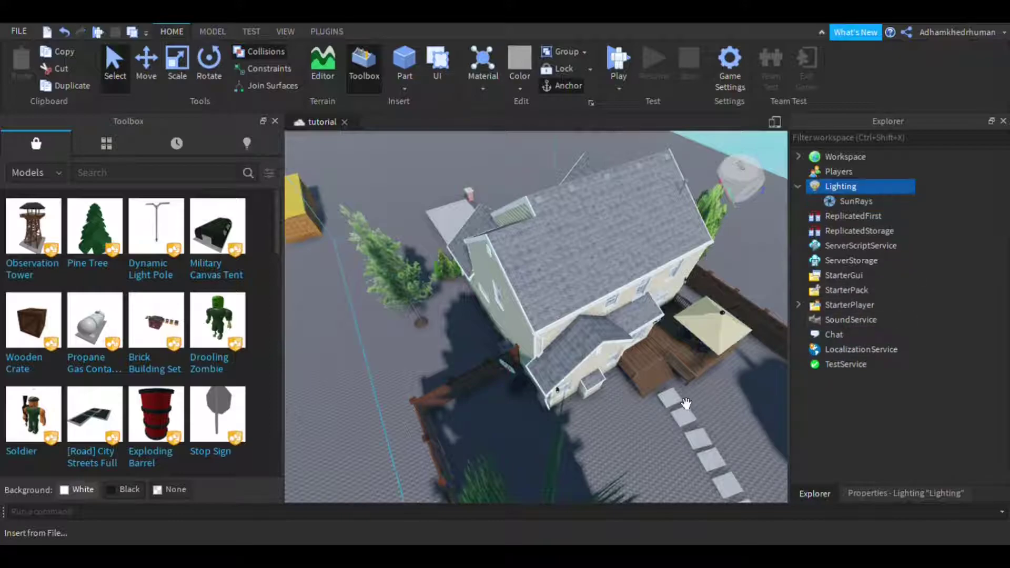
{"action": "left_click", "coordinate": [855, 204]}
{"action": "left_click", "coordinate": [902, 495]}
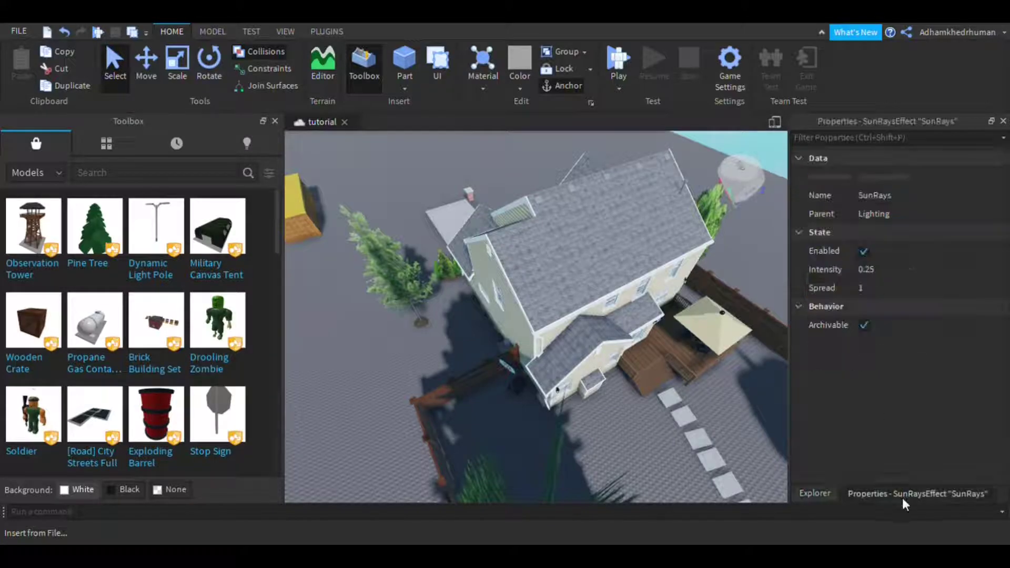
Try a SunRays Intensity of 1 while facing the sun.
{"action": "scroll", "coordinate": [549, 418], "scroll_direction": "up", "scroll_amount": 2}
{"action": "right_click_drag", "start_coordinate": [549, 418], "coordinate": [551, 423]}
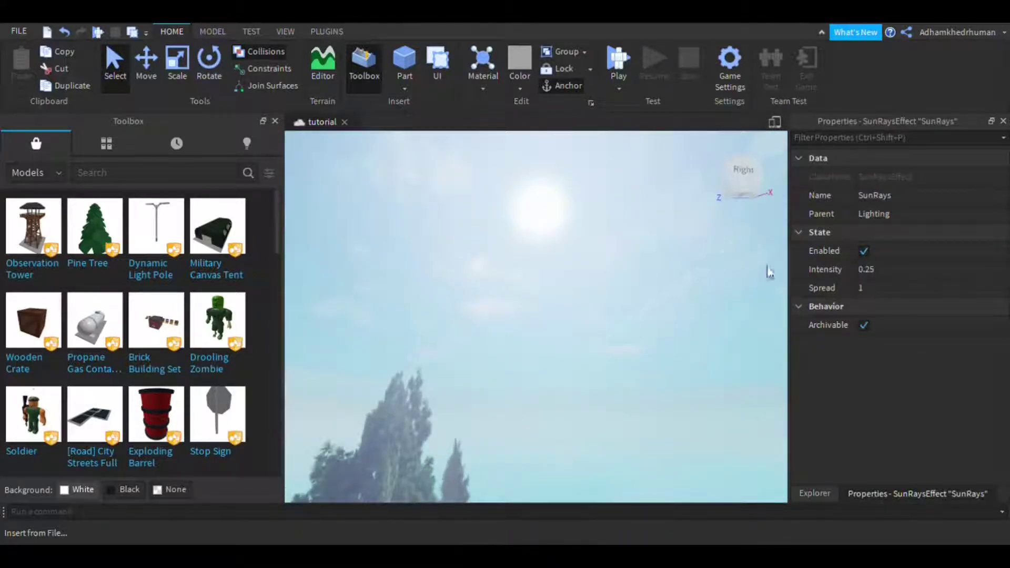
{"action": "left_click", "coordinate": [898, 271]}
{"action": "type", "text": "1"}
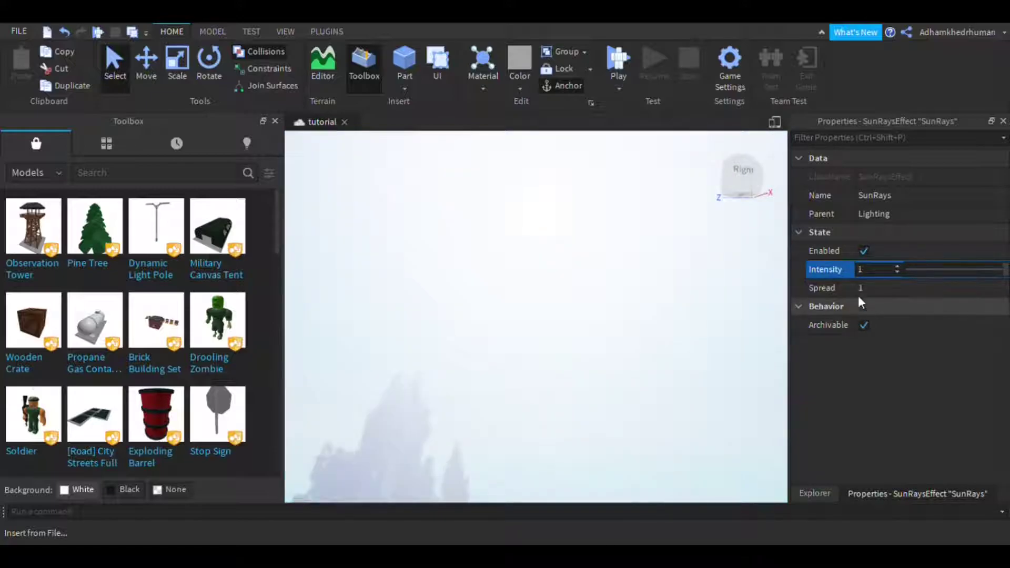
Set the SunRays Intensity to 0.341 and view the front of the house.
{"action": "mouse_move", "coordinate": [566, 370]}
{"action": "right_mouse_down"}
{"action": "mouse_move", "coordinate": [542, 352]}
{"action": "mouse_move", "coordinate": [564, 374]}
{"action": "right_mouse_up"}
{"action": "left_click", "coordinate": [981, 267]}
{"action": "left_click_drag", "start_coordinate": [1002, 269], "coordinate": [941, 274]}
{"action": "right_click_drag", "start_coordinate": [551, 385], "coordinate": [574, 371]}
{"action": "key", "text": "s"}
{"action": "key", "text": "a"}
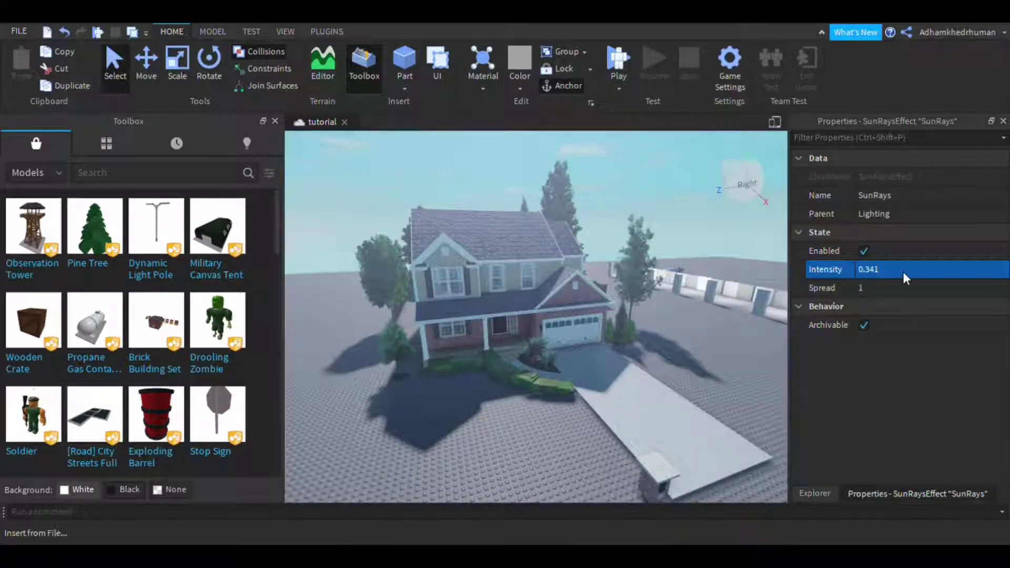
Try the SunRays Intensity at 1 in front of the house, and undo the change.
{"action": "left_click", "coordinate": [937, 269]}
{"action": "type", "text": "1"}
{"action": "key", "text": "Return"}
{"action": "key", "text": "ctrl+z"}
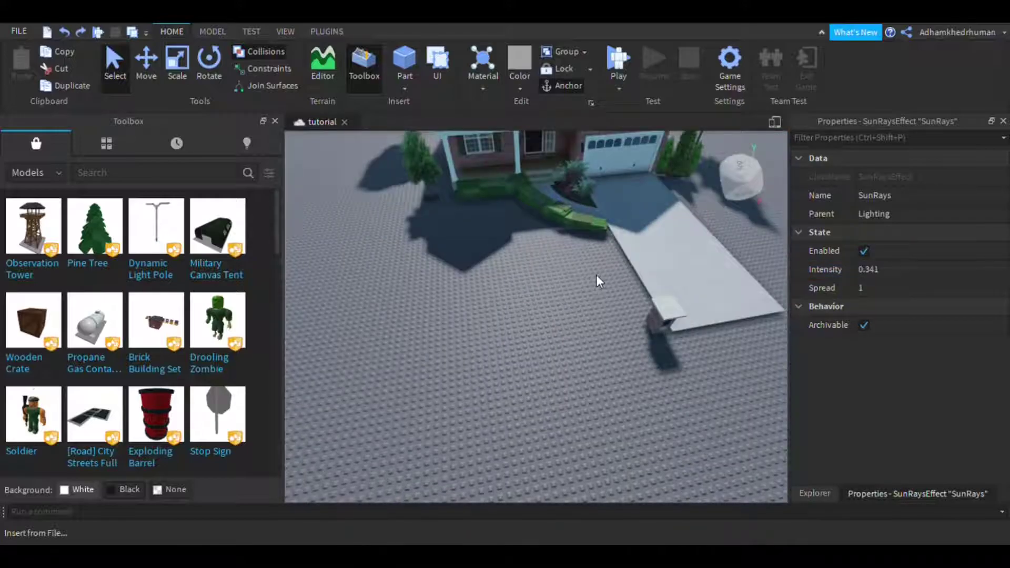
Search the model library for skybox, insert the Sunless Blue Sky model into the scene and look at the sky.
{"action": "left_click", "coordinate": [816, 494]}
{"action": "left_click", "coordinate": [830, 187]}
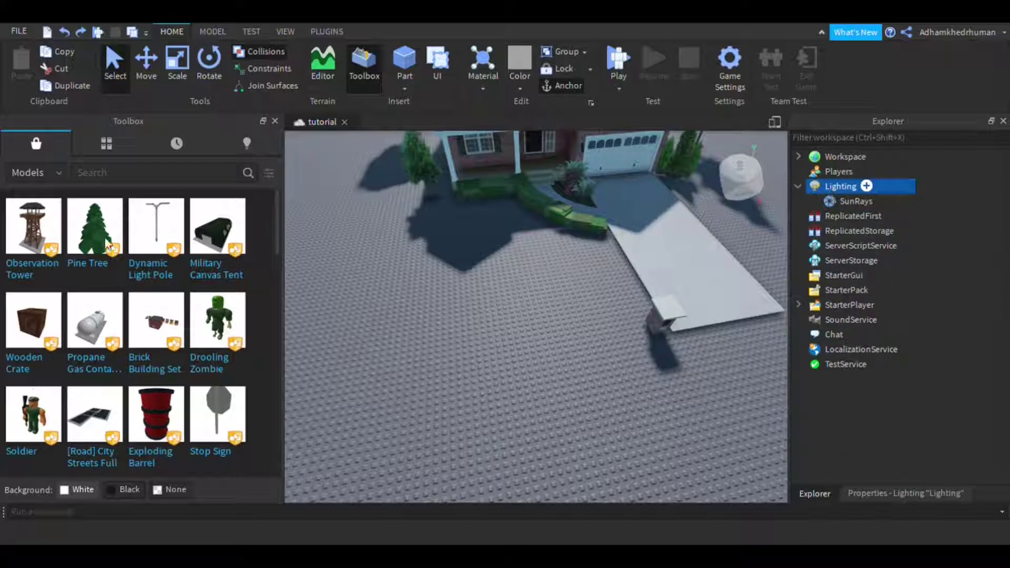
{"action": "left_click", "coordinate": [91, 172]}
{"action": "type", "text": "skybox"}
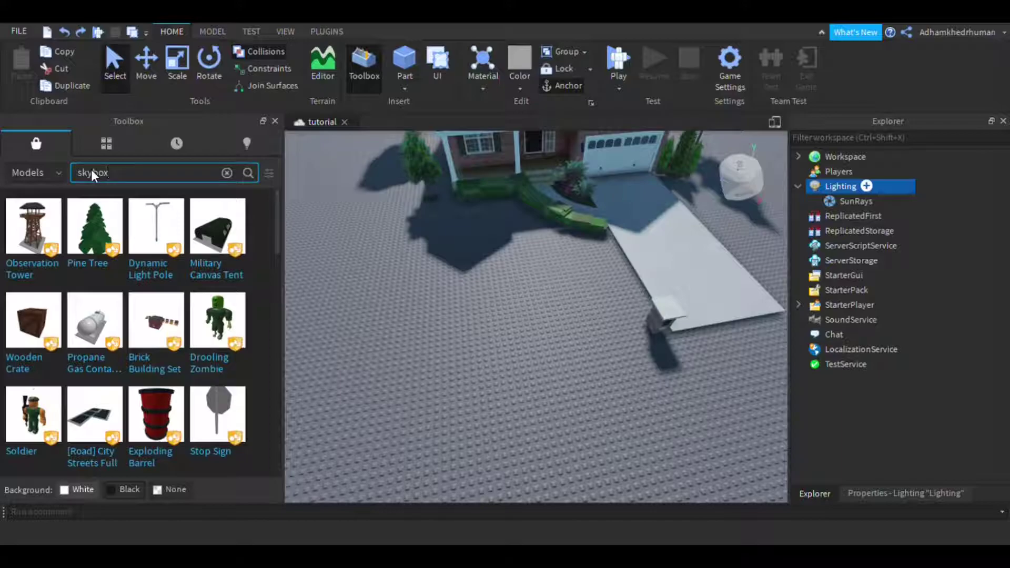
{"action": "key", "text": "Return"}
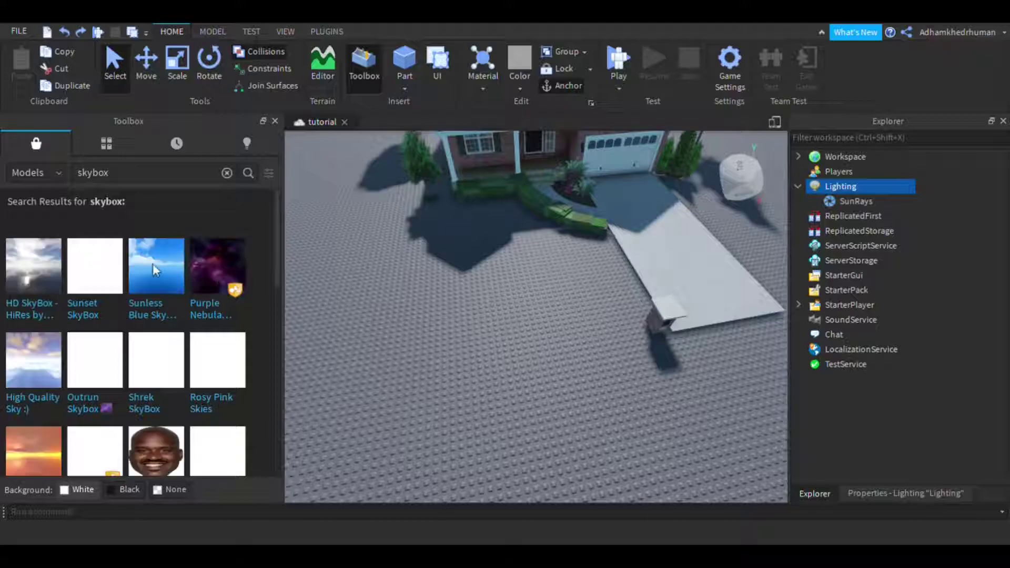
{"action": "left_click_drag", "start_coordinate": [113, 300], "coordinate": [380, 358]}
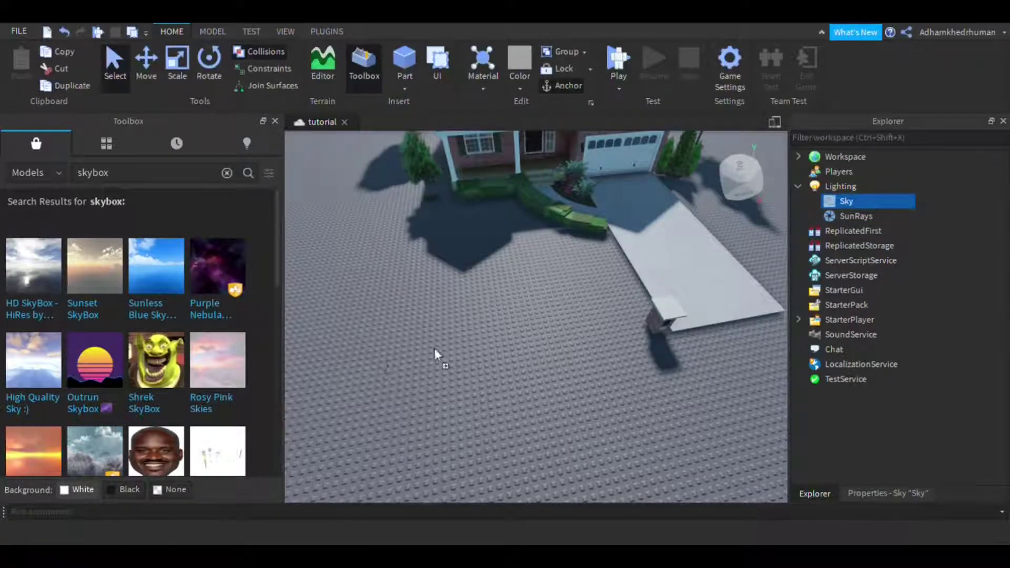
{"action": "right_click_drag", "start_coordinate": [556, 353], "coordinate": [106, 325]}
{"action": "left_click", "coordinate": [547, 288]}
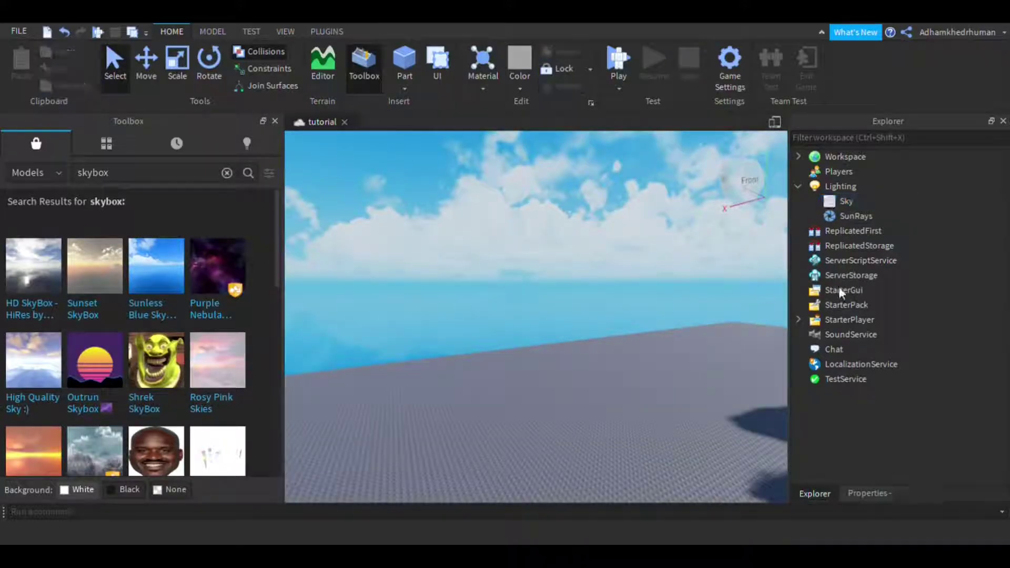
Add an Atmosphere object to Lighting and view the whole baseplate from far away.
{"action": "left_click", "coordinate": [824, 188]}
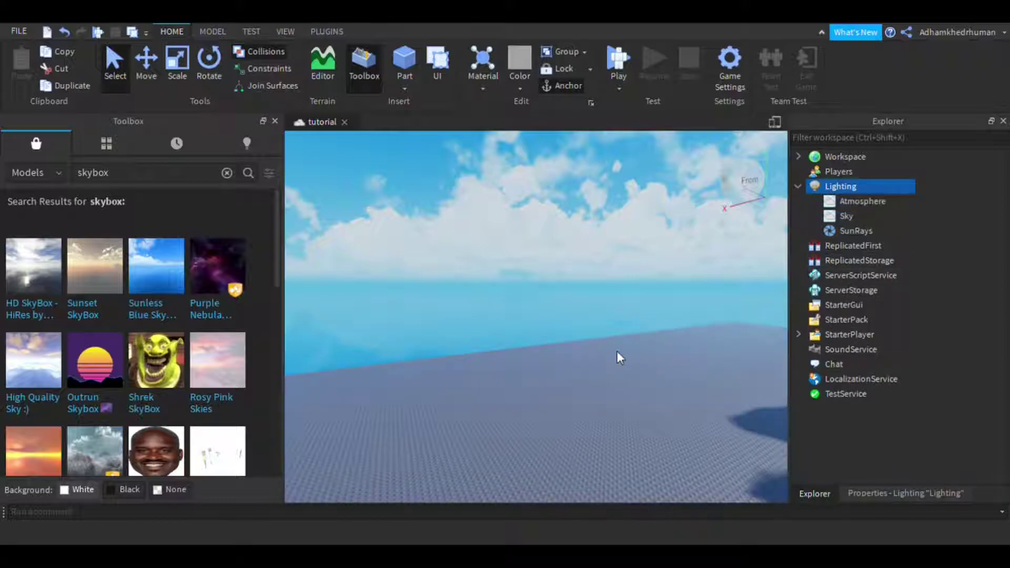
{"action": "mouse_move", "coordinate": [617, 352]}
{"action": "right_mouse_down"}
{"action": "mouse_move", "coordinate": [639, 376]}
{"action": "mouse_move", "coordinate": [586, 357]}
{"action": "mouse_move", "coordinate": [638, 374]}
{"action": "mouse_move", "coordinate": [616, 352]}
{"action": "right_mouse_up"}
{"action": "scroll", "coordinate": [615, 351], "scroll_direction": "down", "scroll_amount": 5}
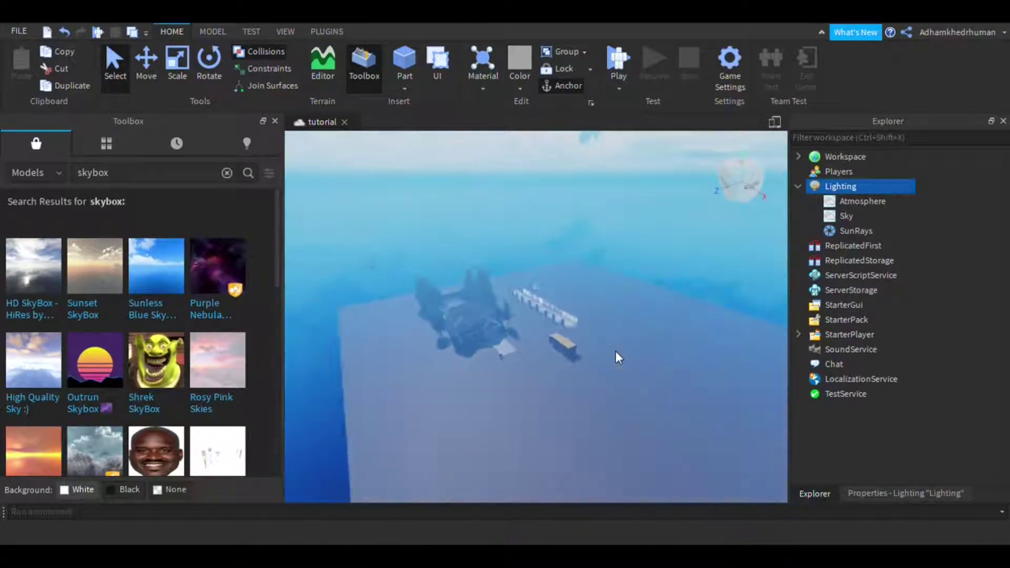
{"action": "scroll", "coordinate": [616, 352], "scroll_direction": "down", "scroll_amount": 5}
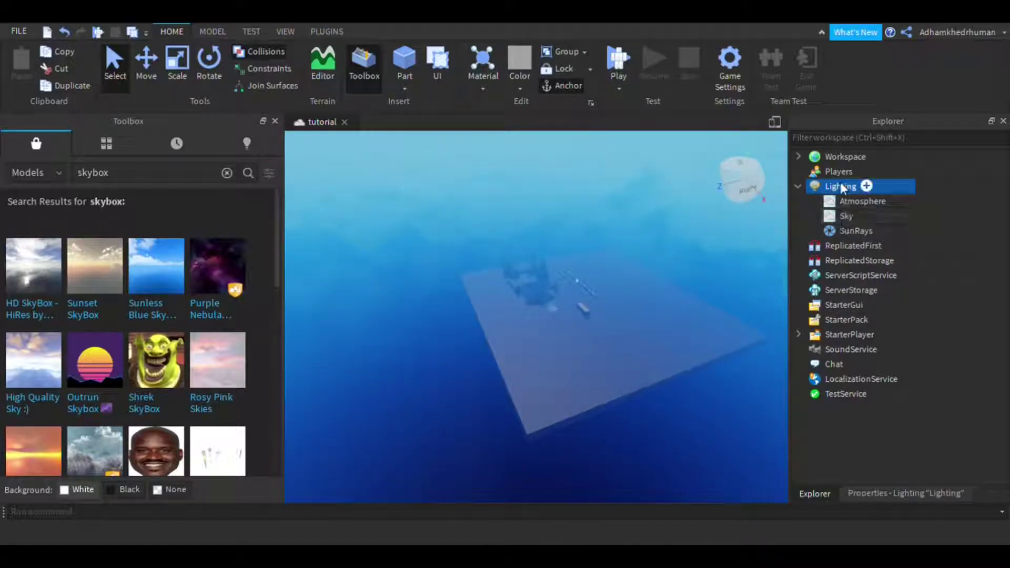
Check the fog settings in the Lighting properties, including FogEnd.
{"action": "left_click", "coordinate": [891, 495]}
{"action": "scroll", "coordinate": [895, 382], "scroll_direction": "down", "scroll_amount": 3}
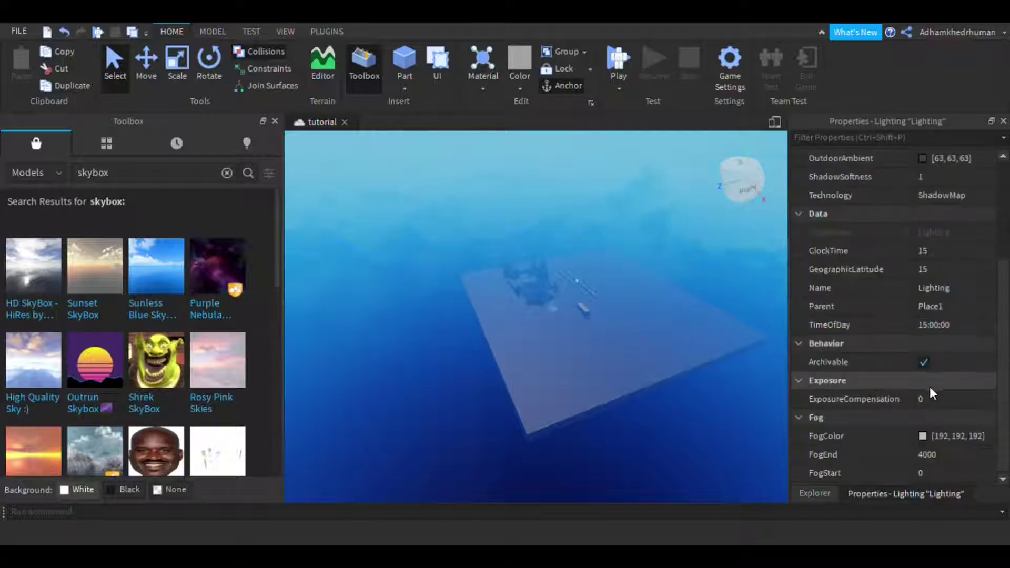
{"action": "left_click", "coordinate": [926, 455]}
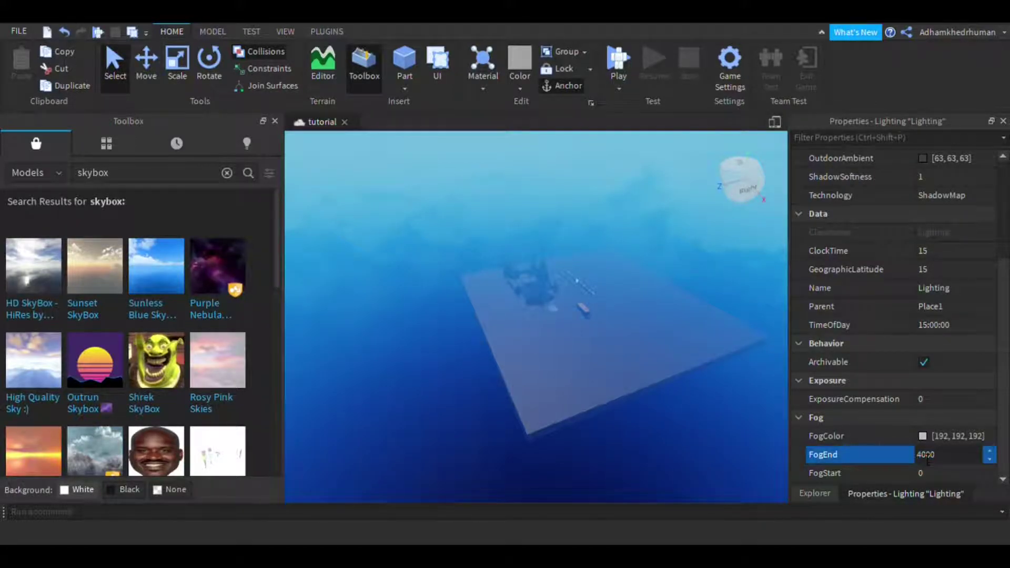
{"action": "scroll", "coordinate": [922, 455], "scroll_direction": "up", "scroll_amount": 3}
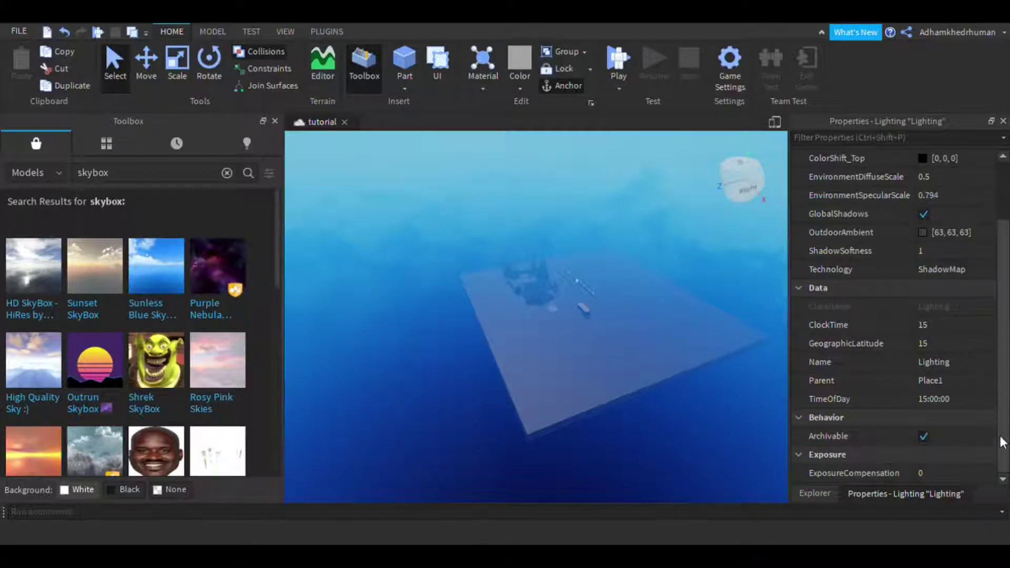
{"action": "scroll", "coordinate": [1002, 442], "scroll_direction": "up", "scroll_amount": 3}
{"action": "scroll", "coordinate": [1000, 318], "scroll_direction": "down", "scroll_amount": 3}
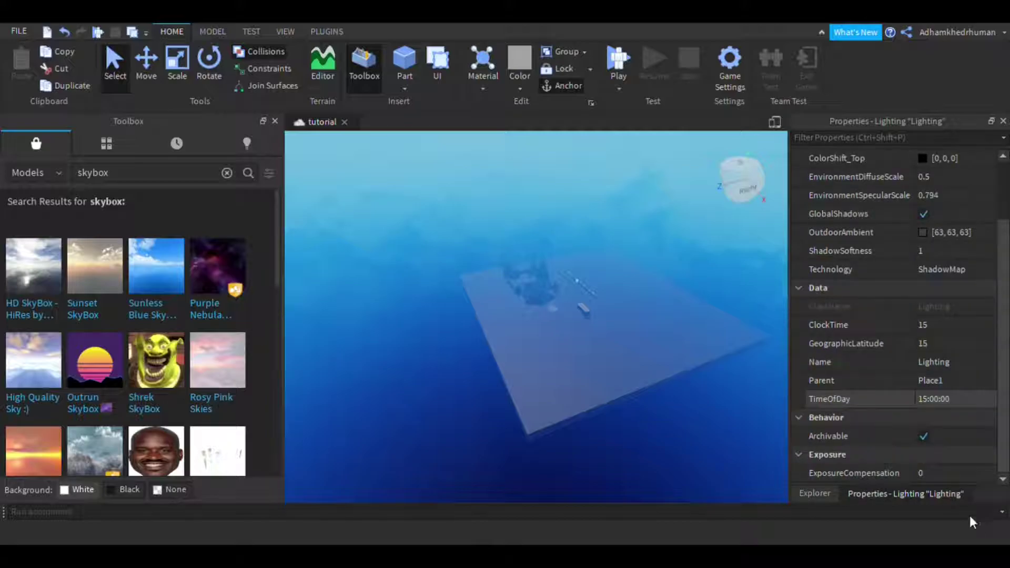
Set the Density of the Atmosphere object to 0.22.
{"action": "left_click", "coordinate": [816, 494]}
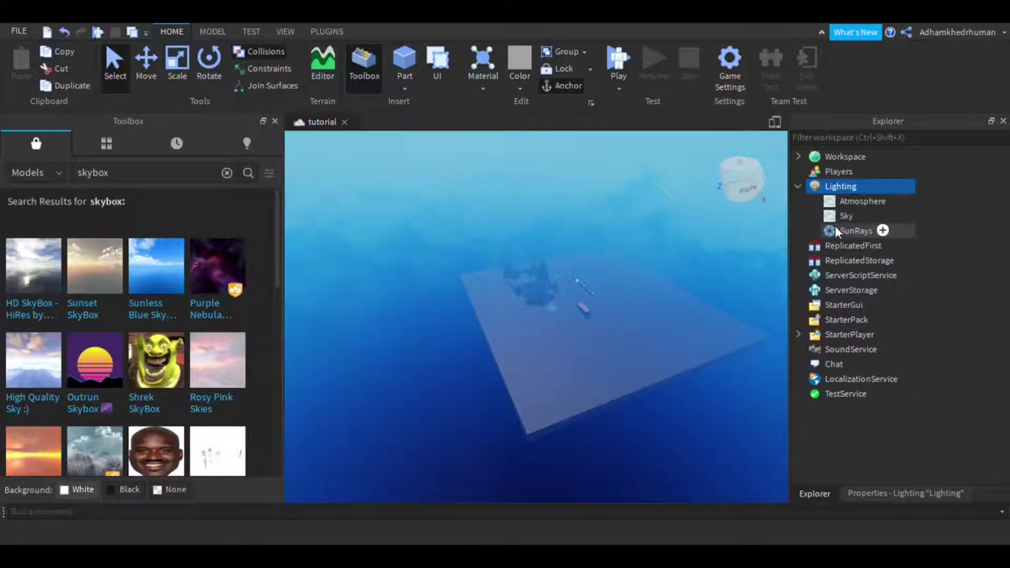
{"action": "left_click", "coordinate": [848, 202]}
{"action": "left_click", "coordinate": [893, 494]}
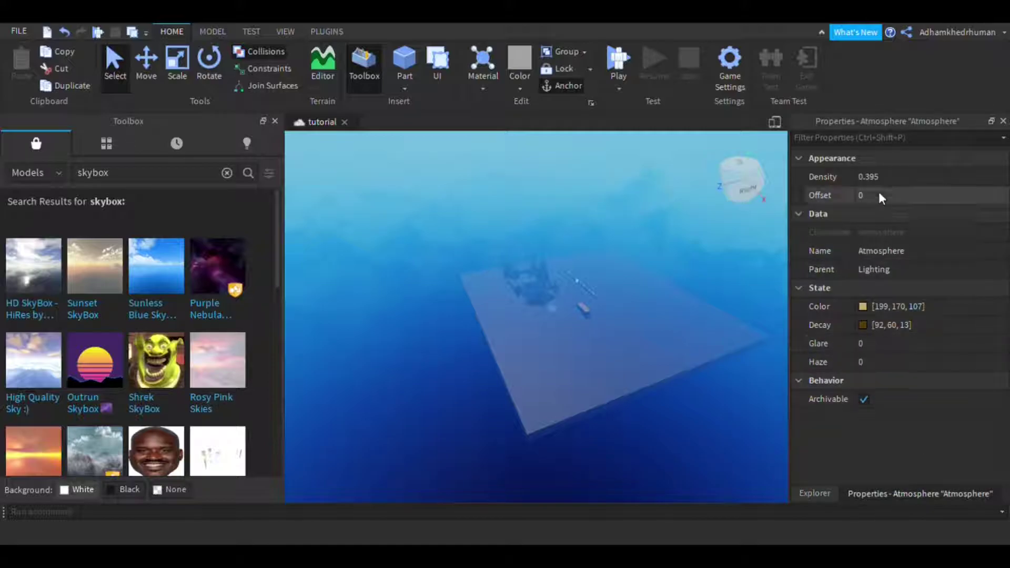
{"action": "left_click", "coordinate": [898, 174]}
{"action": "left_click", "coordinate": [941, 179]}
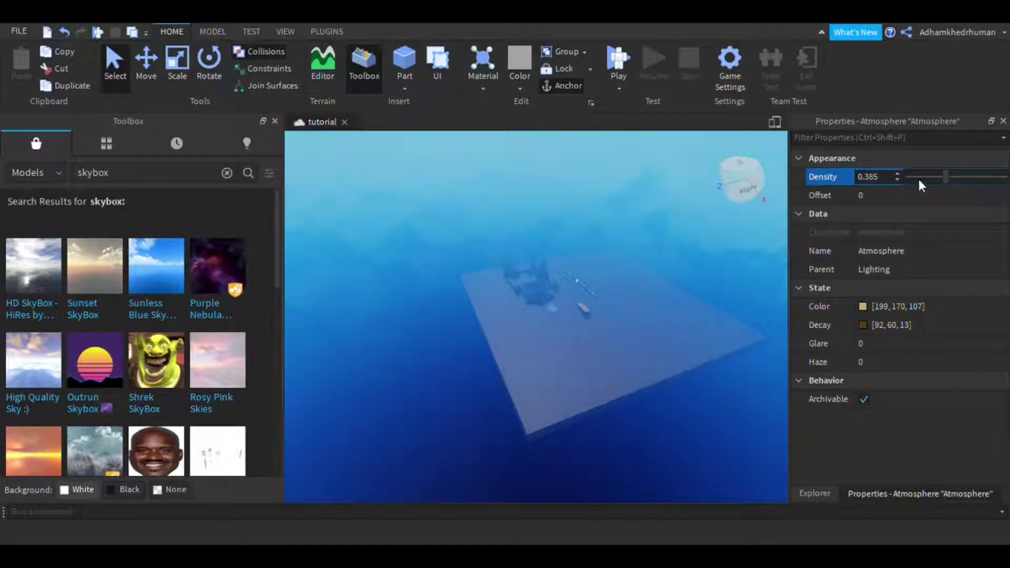
{"action": "mouse_move", "coordinate": [943, 177]}
{"action": "left_mouse_down"}
{"action": "mouse_move", "coordinate": [915, 179]}
{"action": "mouse_move", "coordinate": [936, 175]}
{"action": "mouse_move", "coordinate": [930, 185]}
{"action": "left_mouse_up"}
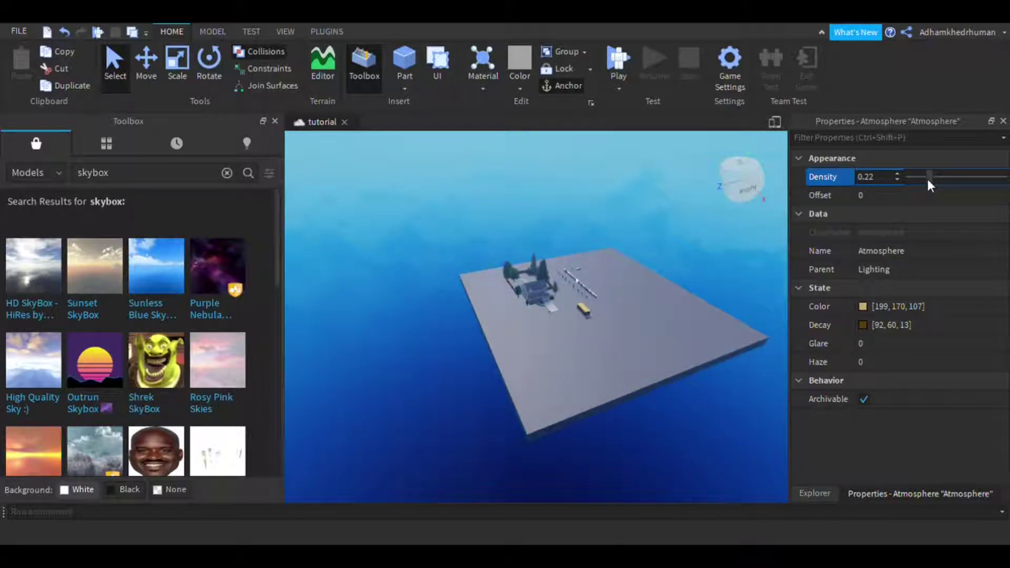
Examine the baseplate and the sky from a greater distance with the new atmosphere density.
{"action": "right_click_drag", "start_coordinate": [579, 365], "coordinate": [579, 400]}
{"action": "scroll", "coordinate": [580, 365], "scroll_direction": "down", "scroll_amount": 3}
{"action": "scroll", "coordinate": [579, 365], "scroll_direction": "down", "scroll_amount": 6}
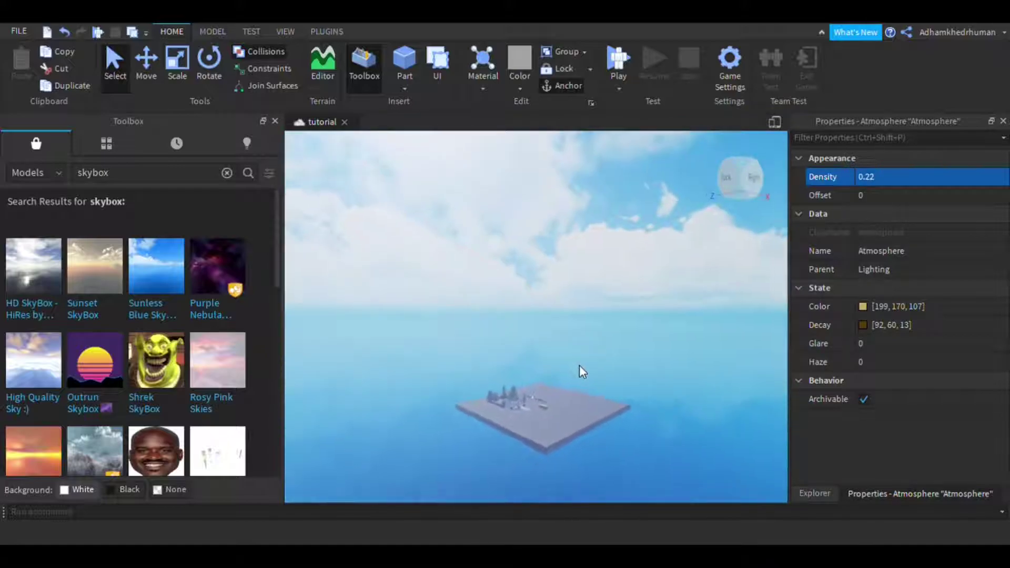
{"action": "right_click_drag", "start_coordinate": [579, 365], "coordinate": [658, 436]}
{"action": "key", "text": "a"}
{"action": "key", "text": "a"}
{"action": "key", "text": "w"}
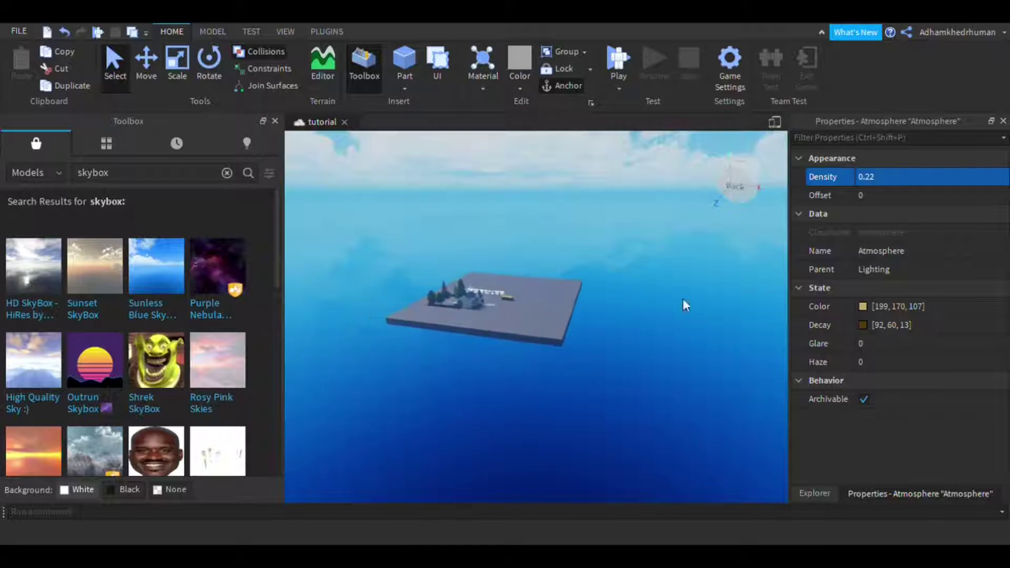
Set the Density of the Atmosphere object to 0.265 and view the house from far and near.
{"action": "left_click", "coordinate": [935, 177]}
{"action": "mouse_move", "coordinate": [932, 176]}
{"action": "left_mouse_down"}
{"action": "mouse_move", "coordinate": [974, 195]}
{"action": "mouse_move", "coordinate": [934, 184]}
{"action": "mouse_move", "coordinate": [937, 176]}
{"action": "left_mouse_up"}
{"action": "right_click_drag", "start_coordinate": [683, 329], "coordinate": [663, 337]}
{"action": "key", "text": "s"}
{"action": "key", "text": "w"}
{"action": "scroll", "coordinate": [487, 394], "scroll_direction": "up", "scroll_amount": 8}
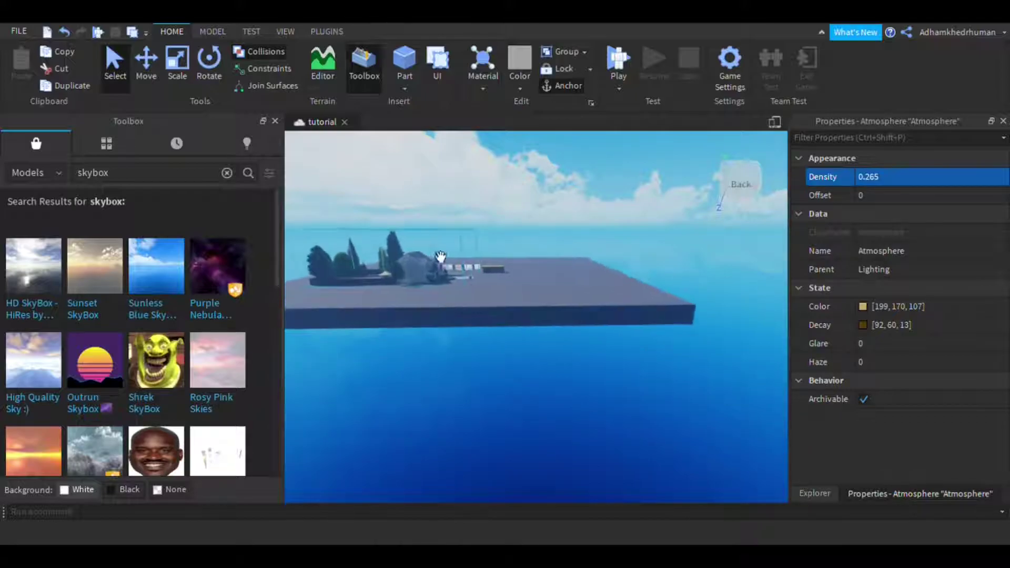
{"action": "scroll", "coordinate": [416, 213], "scroll_direction": "up", "scroll_amount": 8}
{"action": "right_click_drag", "start_coordinate": [415, 213], "coordinate": [418, 217]}
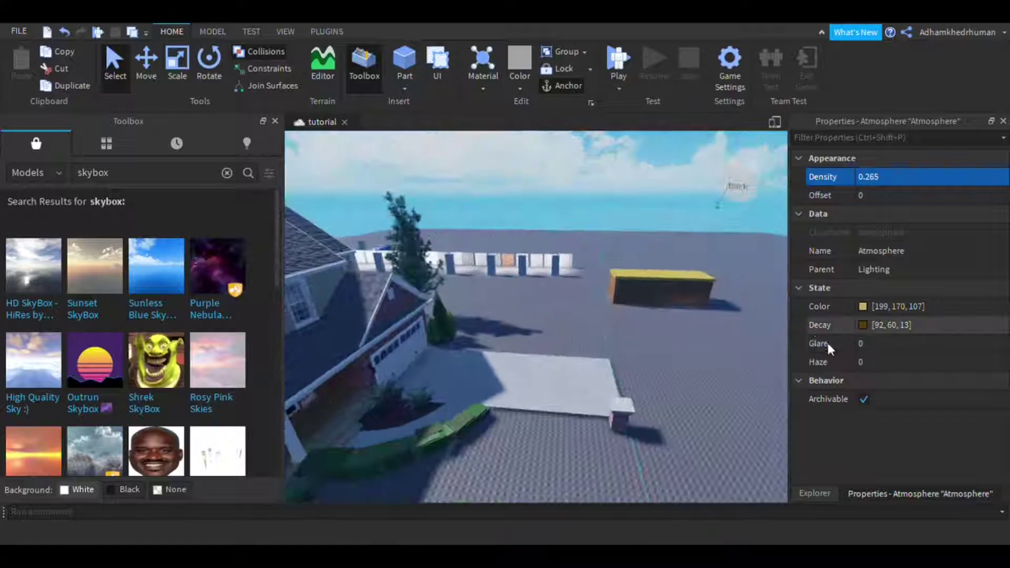
Try a Glare of 5.91 and a Haze of 6.67 on the Atmosphere object and view the sky behind the house.
{"action": "left_click", "coordinate": [908, 350]}
{"action": "left_click_drag", "start_coordinate": [908, 348], "coordinate": [975, 365]}
{"action": "left_click", "coordinate": [911, 365]}
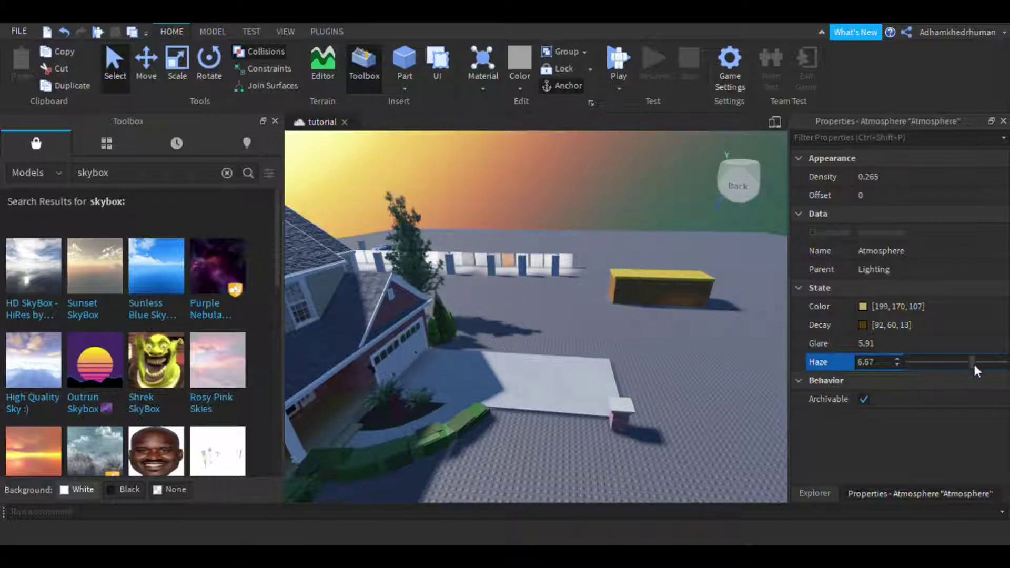
{"action": "right_click_drag", "start_coordinate": [688, 420], "coordinate": [688, 420]}
{"action": "scroll", "coordinate": [689, 421], "scroll_direction": "up", "scroll_amount": 10}
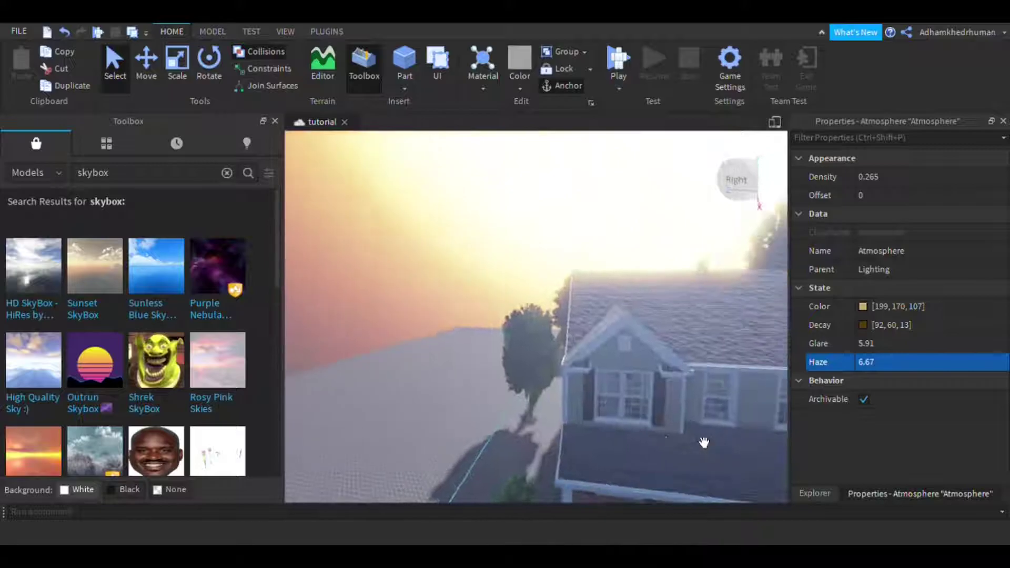
Reset the Haze and Glare of the Atmosphere object to 0.
{"action": "middle_click_drag", "start_coordinate": [657, 441], "coordinate": [610, 458]}
{"action": "type", "text": "0"}
{"action": "key", "text": "Return"}
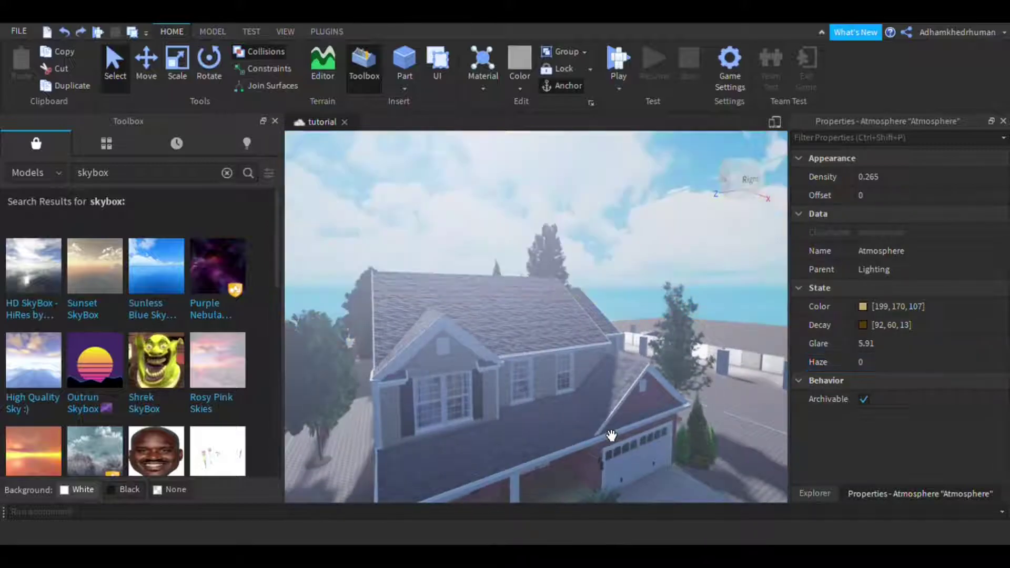
{"action": "left_click", "coordinate": [899, 340]}
{"action": "type", "text": "0"}
{"action": "key", "text": "Return"}
Try adjusting the Offset of the Atmosphere object, leaving it at 0.
{"action": "left_click", "coordinate": [901, 195]}
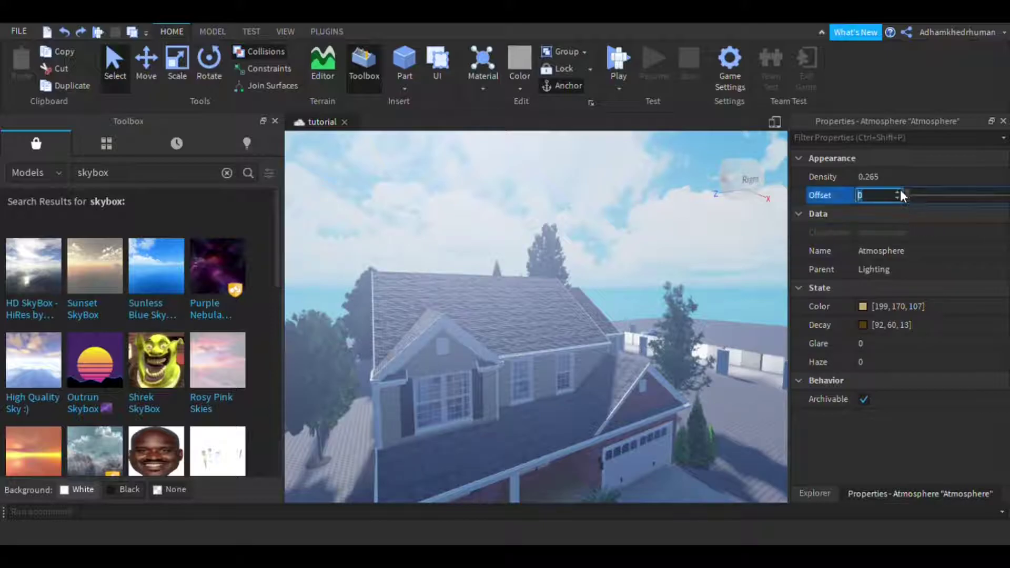
{"action": "mouse_move", "coordinate": [915, 203]}
{"action": "left_mouse_down"}
{"action": "mouse_move", "coordinate": [1006, 196]}
{"action": "mouse_move", "coordinate": [909, 196]}
{"action": "left_mouse_up"}
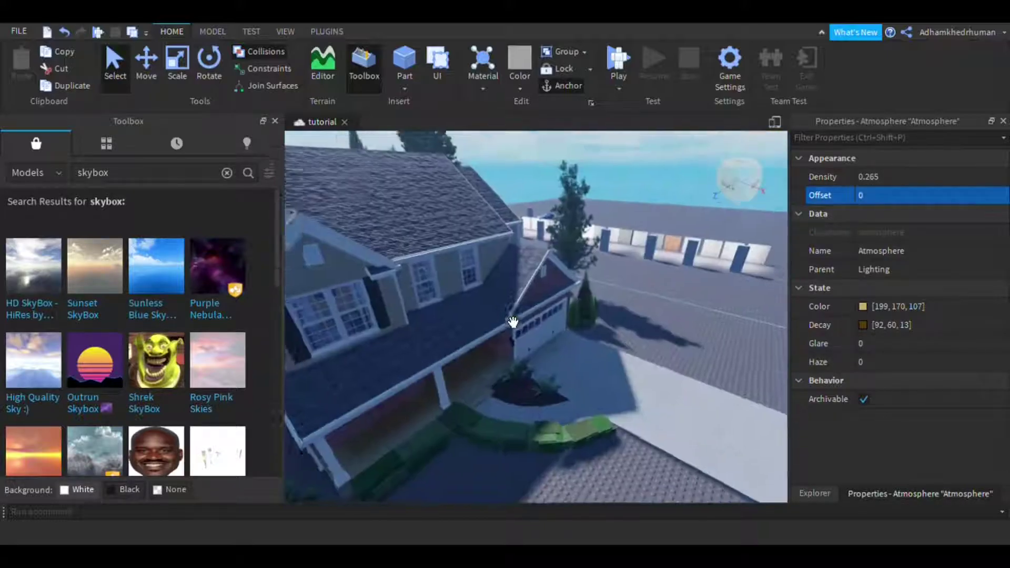
{"action": "mouse_move", "coordinate": [513, 322]}
{"action": "right_mouse_down"}
{"action": "mouse_move", "coordinate": [491, 299]}
{"action": "mouse_move", "coordinate": [513, 323]}
{"action": "right_mouse_up"}
Set the Density of the Atmosphere object to 0.197 and view the house.
{"action": "left_click", "coordinate": [928, 177]}
{"action": "mouse_move", "coordinate": [933, 179]}
{"action": "left_mouse_down"}
{"action": "mouse_move", "coordinate": [989, 182]}
{"action": "mouse_move", "coordinate": [933, 159]}
{"action": "left_mouse_up"}
{"action": "right_click_drag", "start_coordinate": [496, 395], "coordinate": [497, 393]}
{"action": "left_click", "coordinate": [921, 178]}
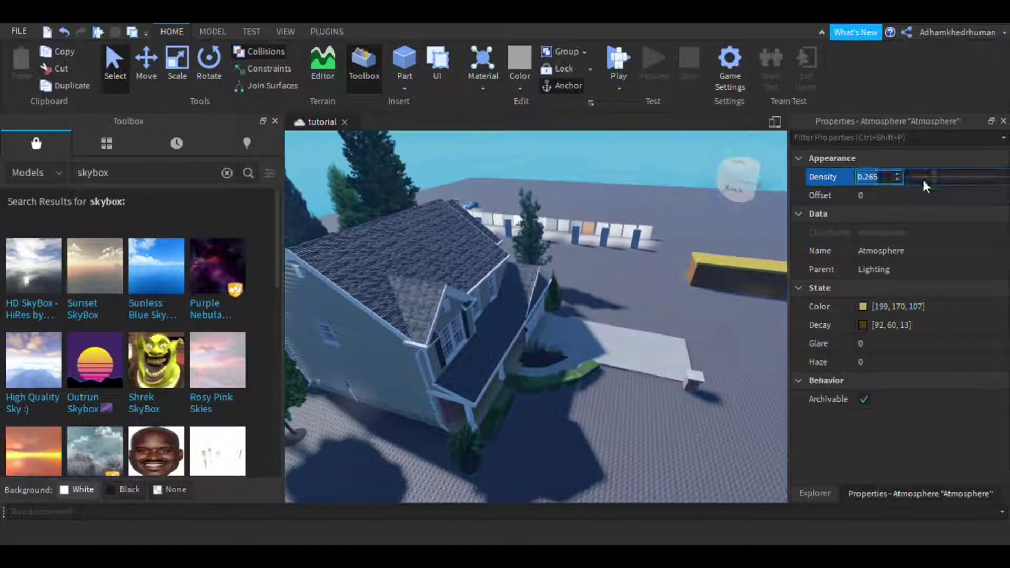
{"action": "mouse_move", "coordinate": [931, 175]}
{"action": "left_mouse_down"}
{"action": "mouse_move", "coordinate": [917, 175]}
{"action": "mouse_move", "coordinate": [926, 172]}
{"action": "left_mouse_up"}
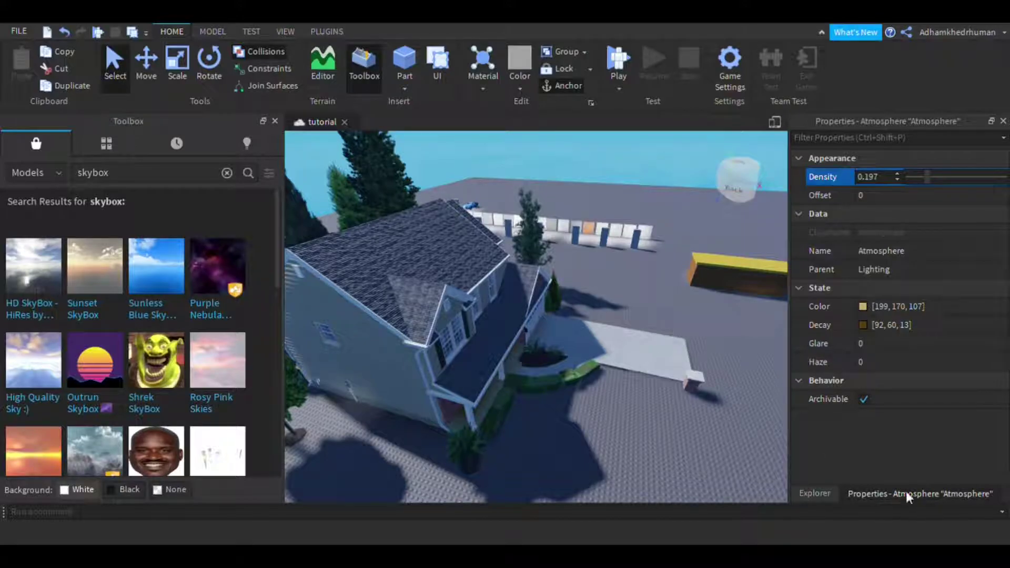
{"action": "right_click_drag", "start_coordinate": [428, 397], "coordinate": [407, 380]}
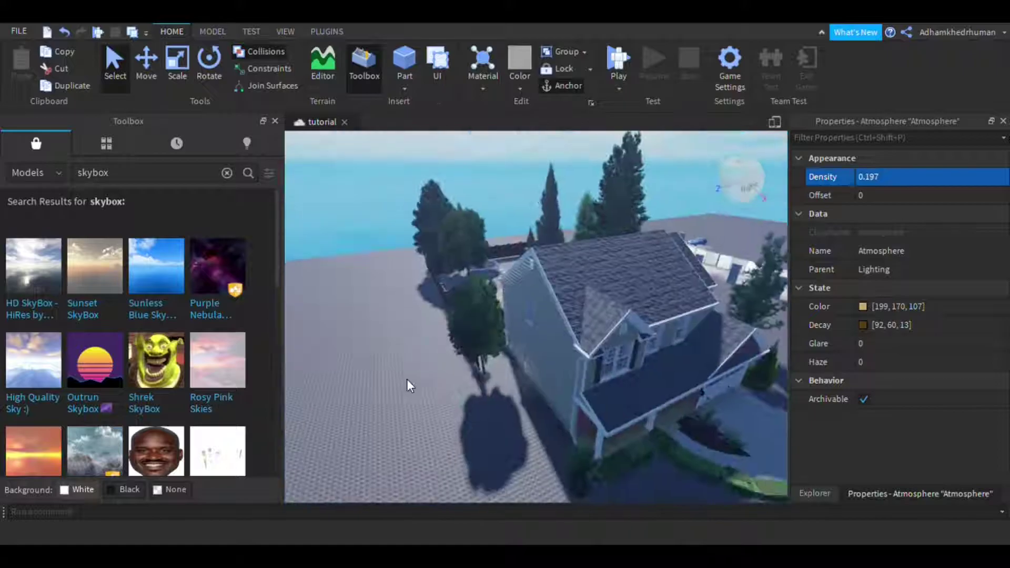
Add a Bloom effect to Lighting.
{"action": "left_click", "coordinate": [804, 494]}
{"action": "left_click", "coordinate": [839, 188]}
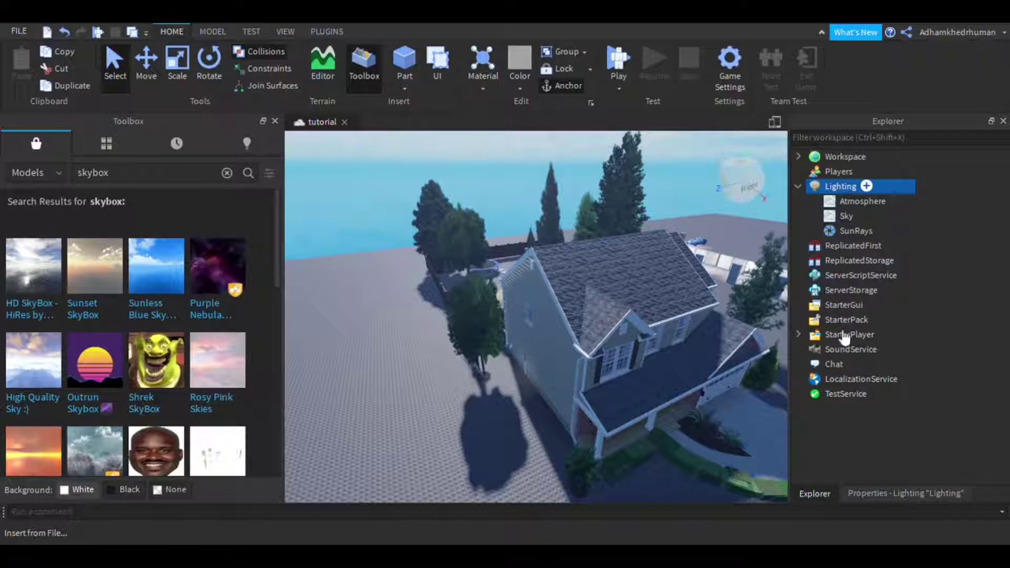
{"action": "left_click", "coordinate": [845, 324]}
{"action": "left_click", "coordinate": [836, 224]}
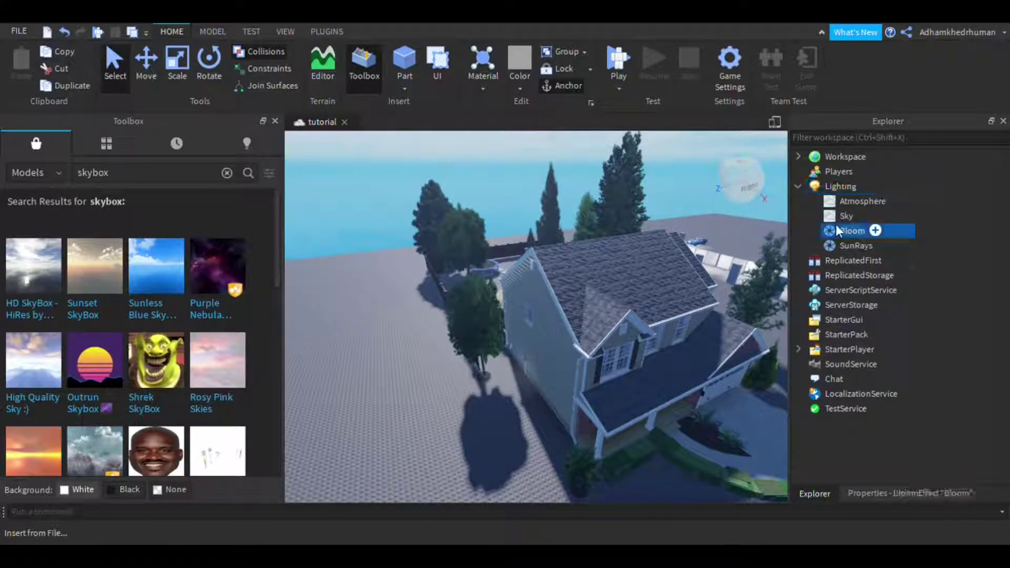
Set the Bloom effect's Size to 14 and its Threshold to 0.8.
{"action": "left_click", "coordinate": [874, 494]}
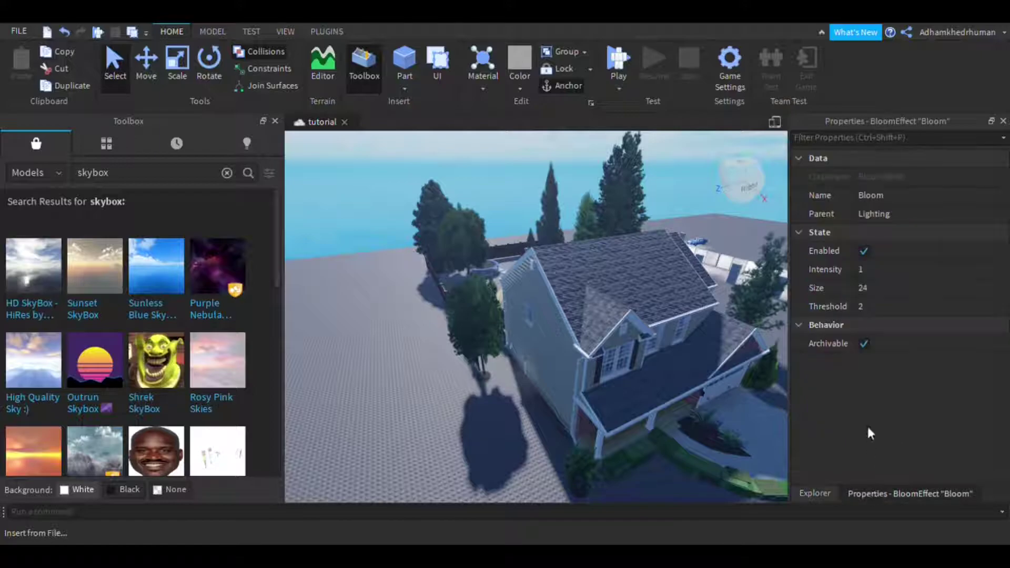
{"action": "left_click", "coordinate": [903, 272]}
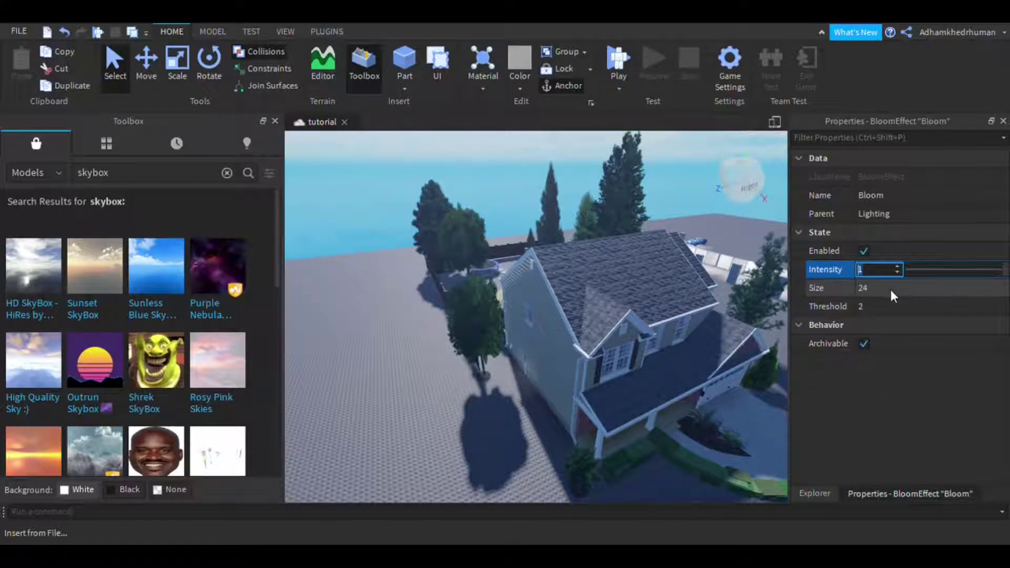
{"action": "left_click", "coordinate": [898, 288]}
{"action": "type", "text": "56"}
{"action": "left_click_drag", "start_coordinate": [1005, 288], "coordinate": [892, 326]}
{"action": "left_click", "coordinate": [925, 308]}
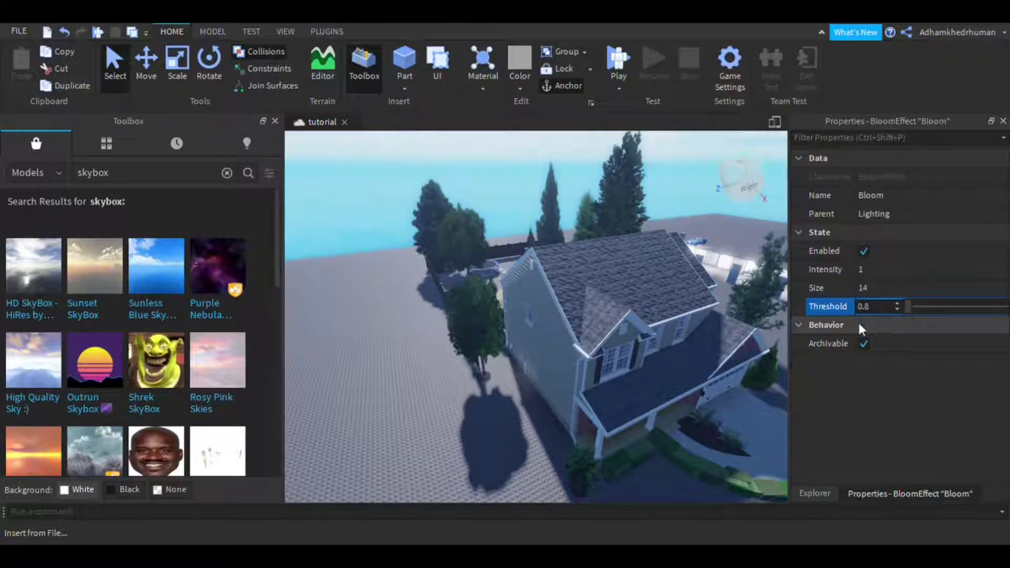
Examine the bloom glow on the white surfaces up close and from behind the house.
{"action": "mouse_move", "coordinate": [699, 442]}
{"action": "right_mouse_down"}
{"action": "mouse_move", "coordinate": [676, 420]}
{"action": "mouse_move", "coordinate": [699, 442]}
{"action": "mouse_move", "coordinate": [709, 415]}
{"action": "mouse_move", "coordinate": [700, 442]}
{"action": "mouse_move", "coordinate": [686, 437]}
{"action": "mouse_move", "coordinate": [699, 442]}
{"action": "right_mouse_up"}
{"action": "right_click_drag", "start_coordinate": [699, 442], "coordinate": [701, 447]}
{"action": "key", "text": "w"}
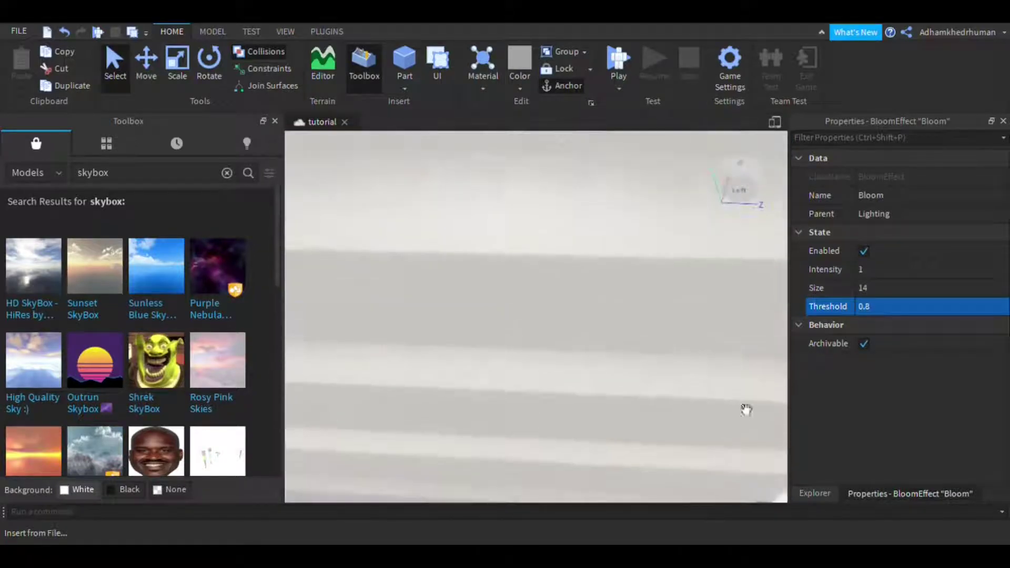
{"action": "left_click", "coordinate": [874, 307]}
{"action": "mouse_move", "coordinate": [909, 305]}
{"action": "left_mouse_down"}
{"action": "mouse_move", "coordinate": [991, 311]}
{"action": "mouse_move", "coordinate": [883, 309]}
{"action": "mouse_move", "coordinate": [929, 317]}
{"action": "mouse_move", "coordinate": [905, 309]}
{"action": "left_mouse_up"}
{"action": "key", "text": "s"}
{"action": "right_click_drag", "start_coordinate": [482, 416], "coordinate": [482, 417]}
{"action": "key", "text": "s"}
Set the Bloom effect's Threshold to 1.744.
{"action": "left_click", "coordinate": [872, 307]}
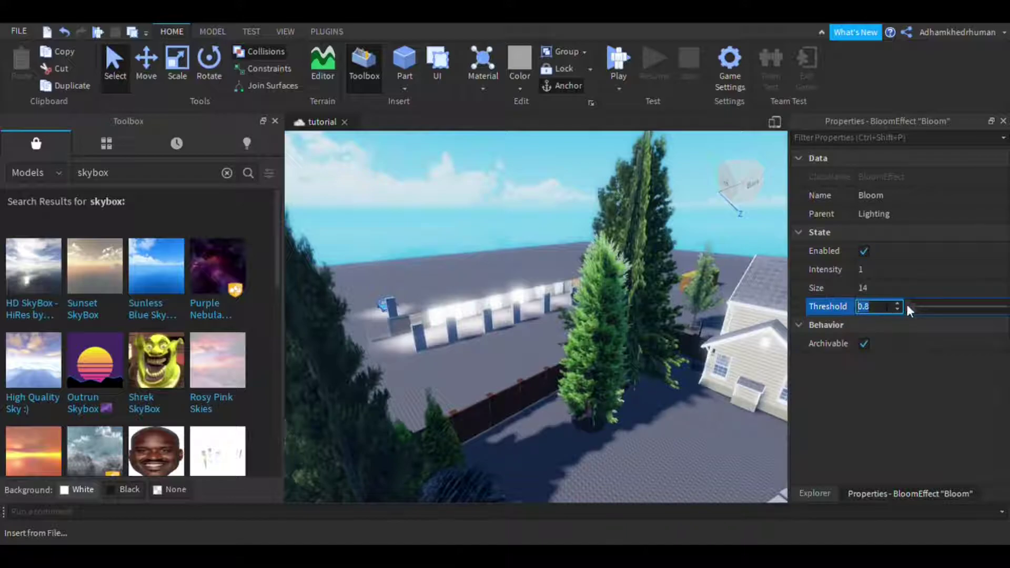
{"action": "left_click_drag", "start_coordinate": [907, 306], "coordinate": [937, 304]}
{"action": "middle_click_drag", "start_coordinate": [416, 378], "coordinate": [548, 339]}
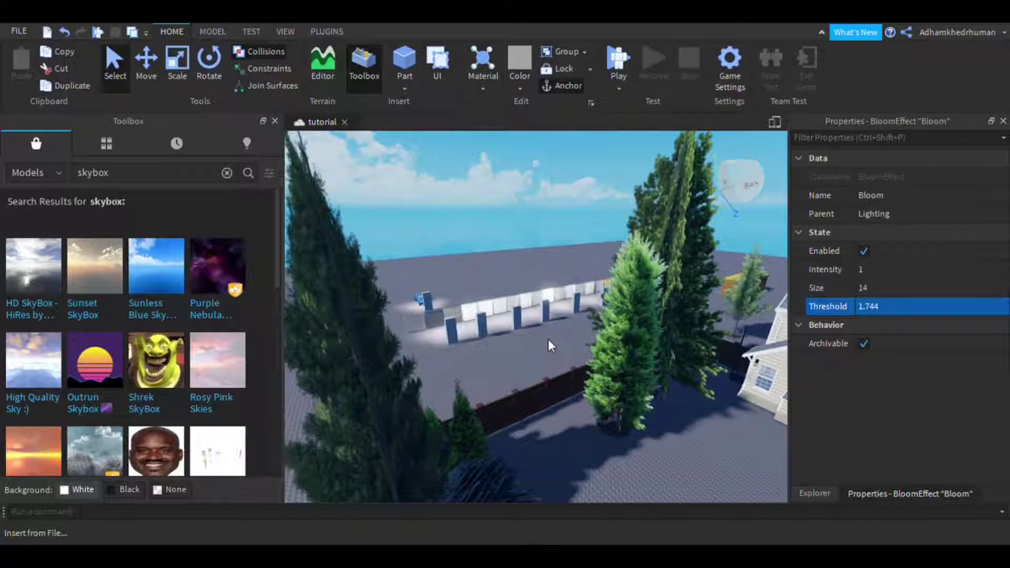
Examine the bloom on the row of white panels up close and from far away.
{"action": "scroll", "coordinate": [549, 339], "scroll_direction": "up", "scroll_amount": 6}
{"action": "mouse_move", "coordinate": [548, 341]}
{"action": "right_mouse_down"}
{"action": "mouse_move", "coordinate": [575, 363]}
{"action": "mouse_move", "coordinate": [548, 340]}
{"action": "right_mouse_up"}
{"action": "scroll", "coordinate": [572, 362], "scroll_direction": "up", "scroll_amount": 3}
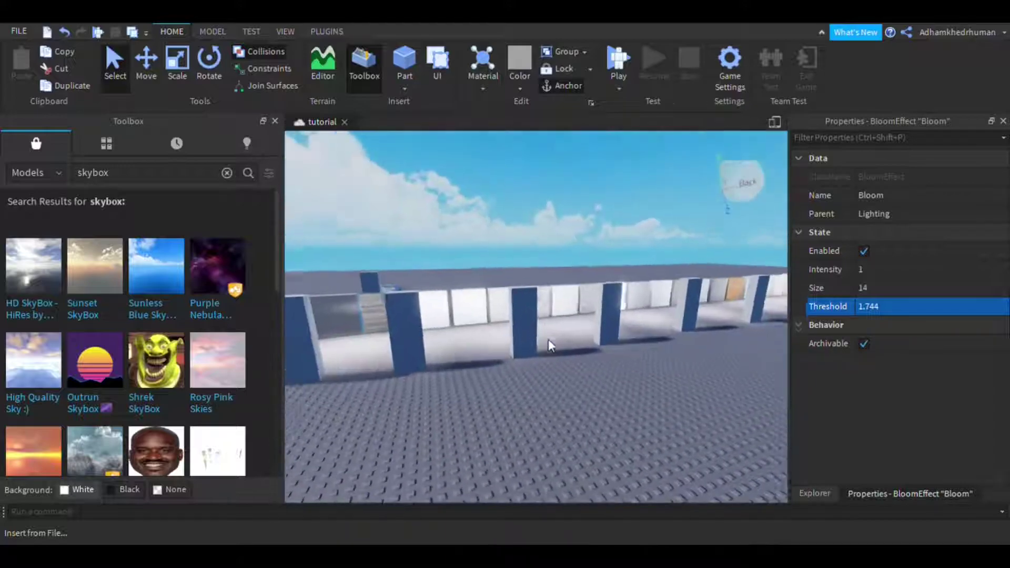
{"action": "scroll", "coordinate": [572, 362], "scroll_direction": "up", "scroll_amount": 3}
{"action": "scroll", "coordinate": [548, 339], "scroll_direction": "down", "scroll_amount": 5}
{"action": "scroll", "coordinate": [549, 340], "scroll_direction": "down", "scroll_amount": 5}
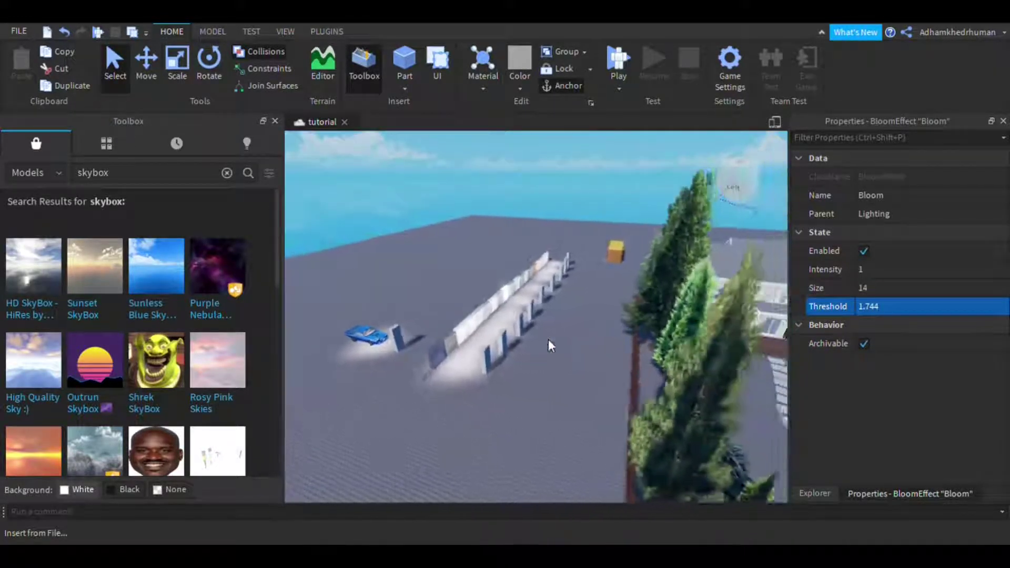
{"action": "scroll", "coordinate": [548, 340], "scroll_direction": "down", "scroll_amount": 6}
{"action": "scroll", "coordinate": [572, 363], "scroll_direction": "down", "scroll_amount": 3}
{"action": "key", "text": "d"}
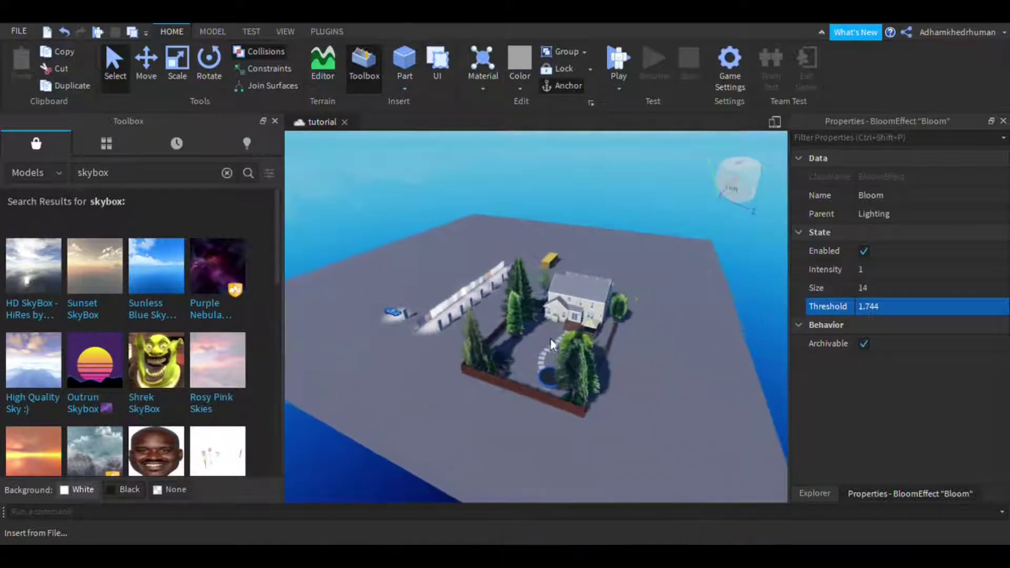
{"action": "key", "text": "w"}
Inspect the bloom around the house and yard from the back and from above the driveway.
{"action": "left_click", "coordinate": [898, 307]}
{"action": "left_click", "coordinate": [598, 445]}
{"action": "mouse_move", "coordinate": [598, 445]}
{"action": "right_mouse_down"}
{"action": "mouse_move", "coordinate": [581, 446]}
{"action": "mouse_move", "coordinate": [598, 446]}
{"action": "right_mouse_up"}
{"action": "key", "text": "d"}
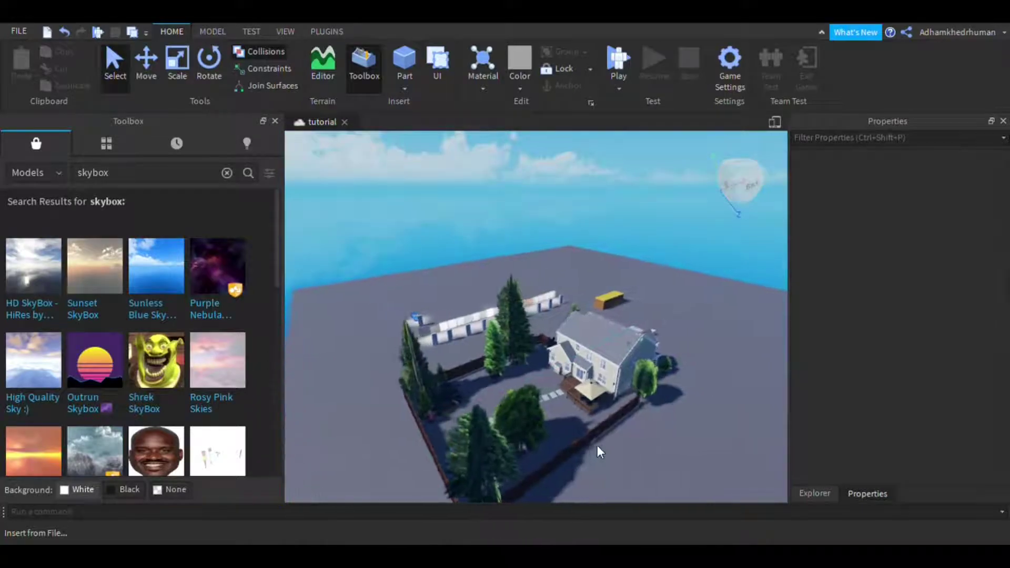
{"action": "scroll", "coordinate": [598, 445], "scroll_direction": "up", "scroll_amount": 2}
{"action": "scroll", "coordinate": [598, 445], "scroll_direction": "up", "scroll_amount": 6}
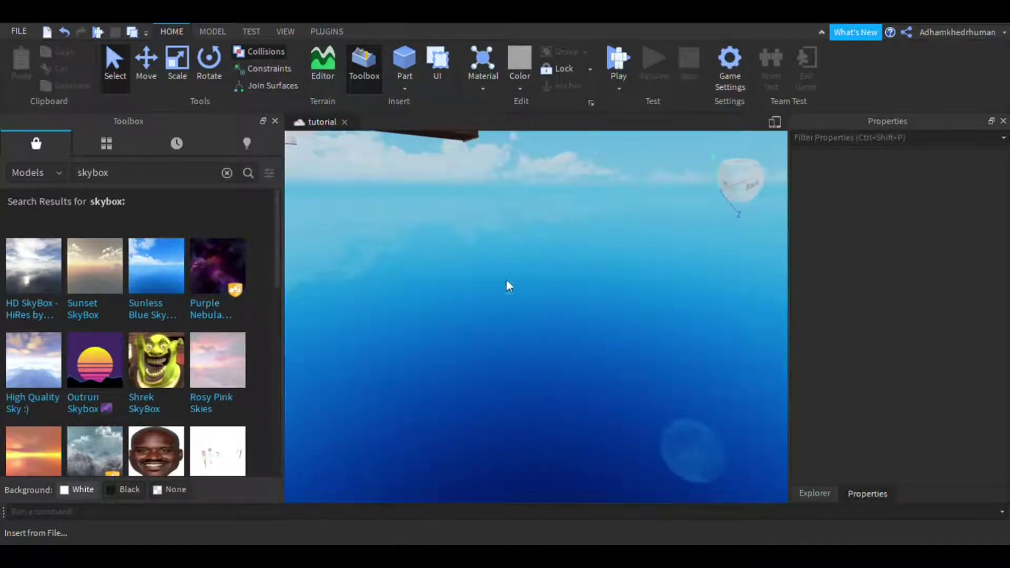
{"action": "scroll", "coordinate": [537, 254], "scroll_direction": "down", "scroll_amount": 6}
{"action": "right_click_drag", "start_coordinate": [506, 279], "coordinate": [558, 271]}
{"action": "key", "text": "w"}
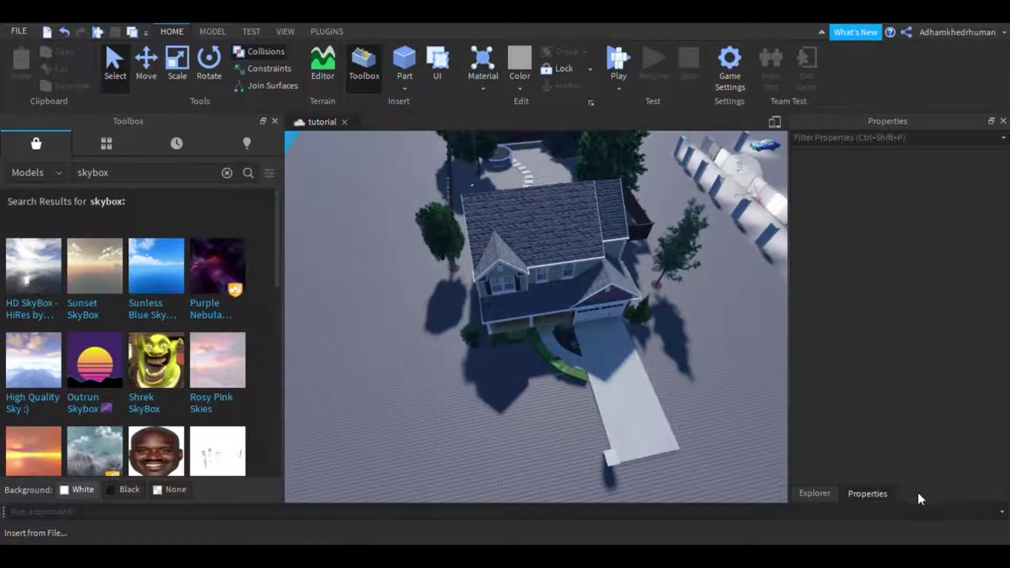
Review the Lighting properties and add a Blur effect to Lighting.
{"action": "left_click", "coordinate": [816, 497]}
{"action": "left_click", "coordinate": [845, 185]}
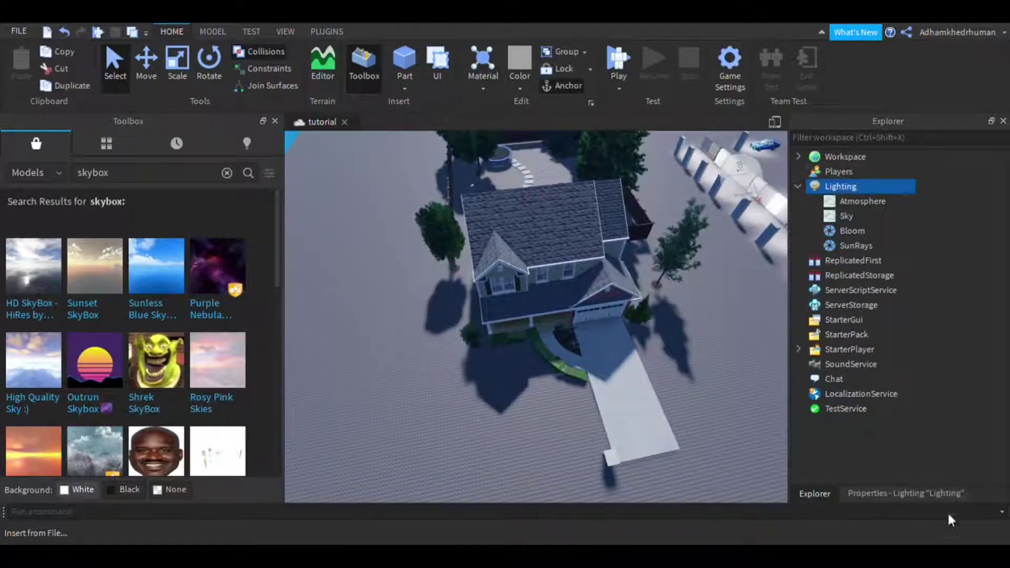
{"action": "left_click", "coordinate": [897, 497]}
{"action": "scroll", "coordinate": [862, 380], "scroll_direction": "down", "scroll_amount": 3}
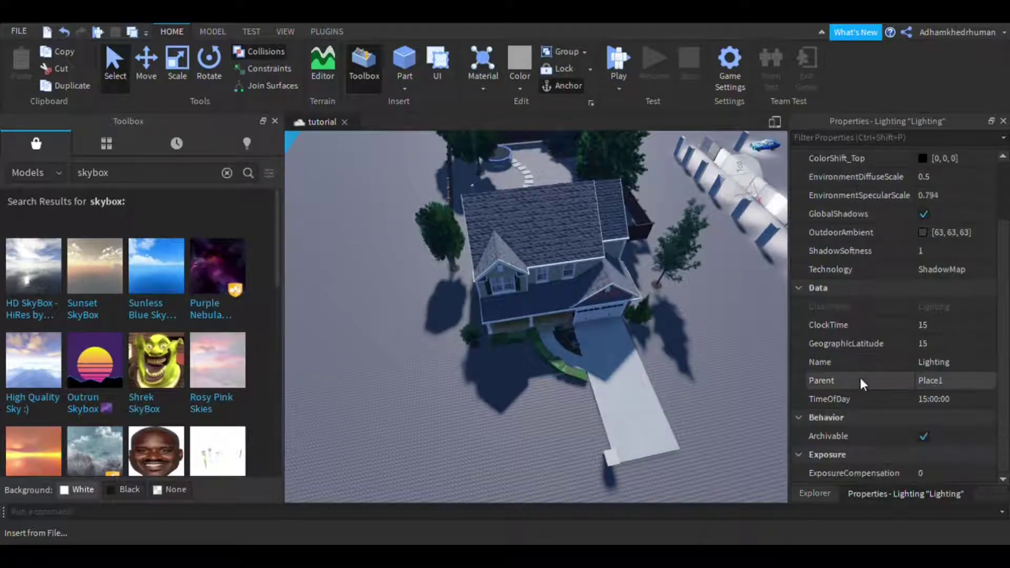
{"action": "left_click", "coordinate": [816, 493]}
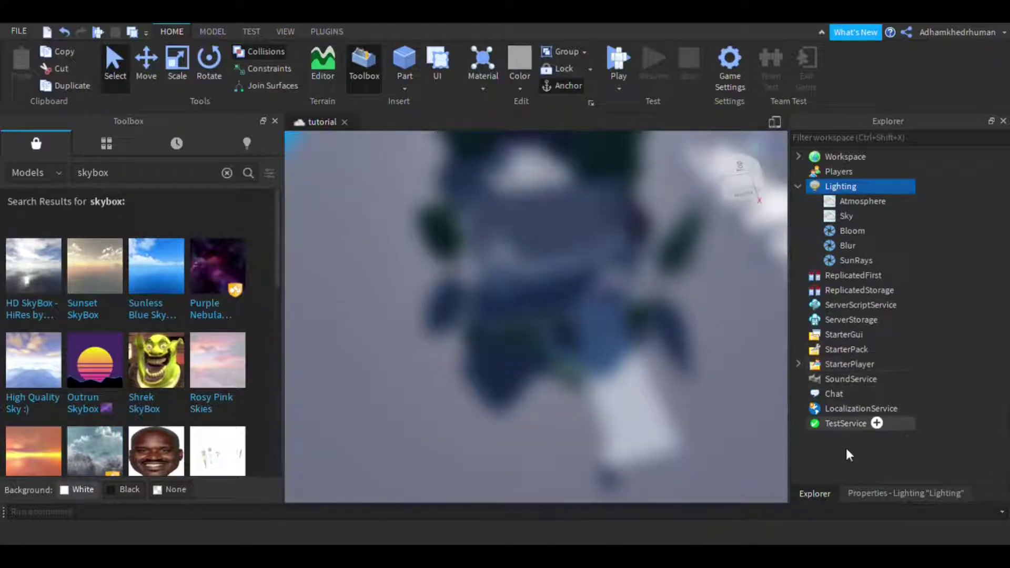
Set the Size of the Blur effect to 0.
{"action": "left_click", "coordinate": [876, 495]}
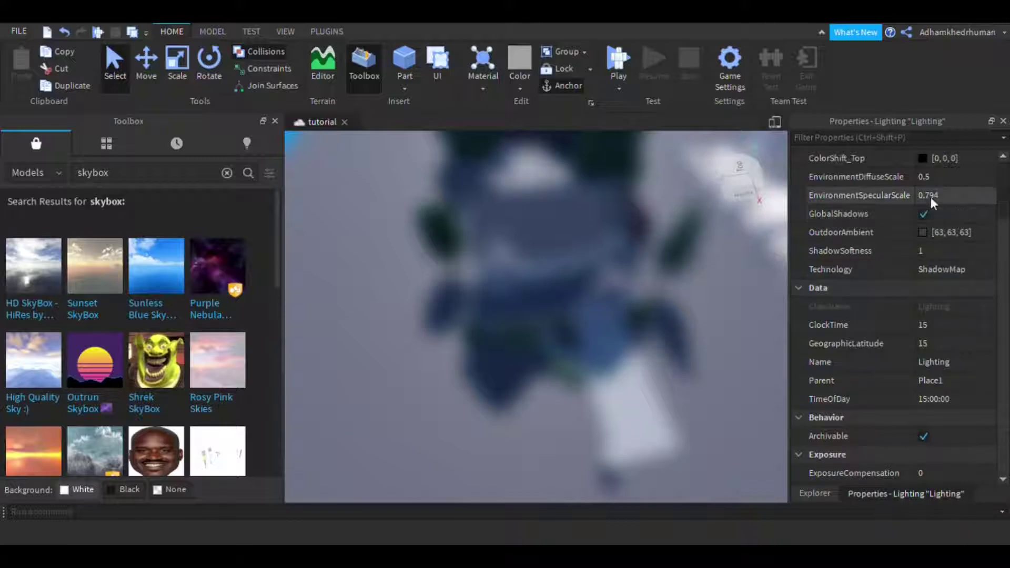
{"action": "left_click", "coordinate": [832, 494]}
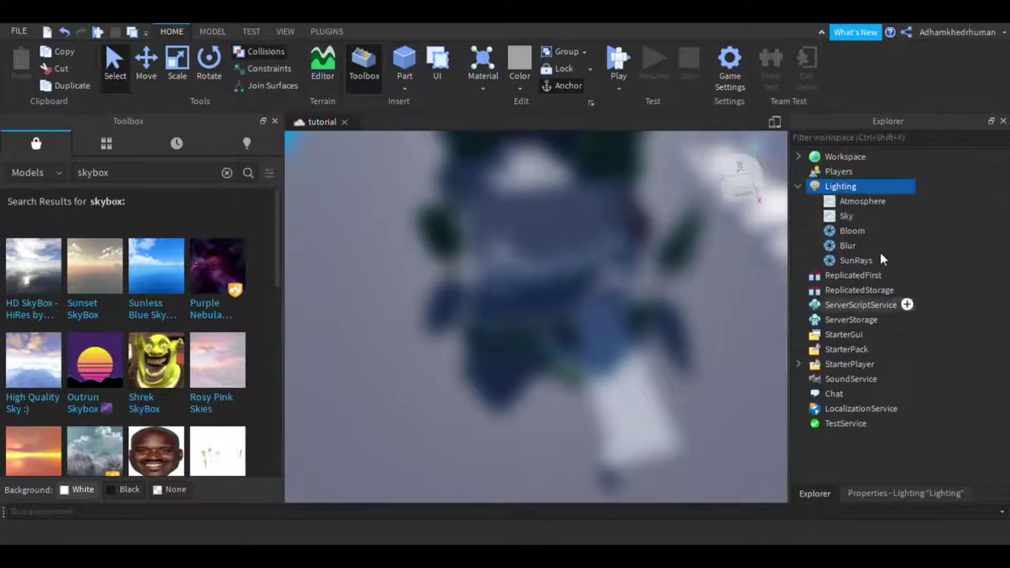
{"action": "left_click", "coordinate": [846, 245]}
{"action": "left_click", "coordinate": [890, 494]}
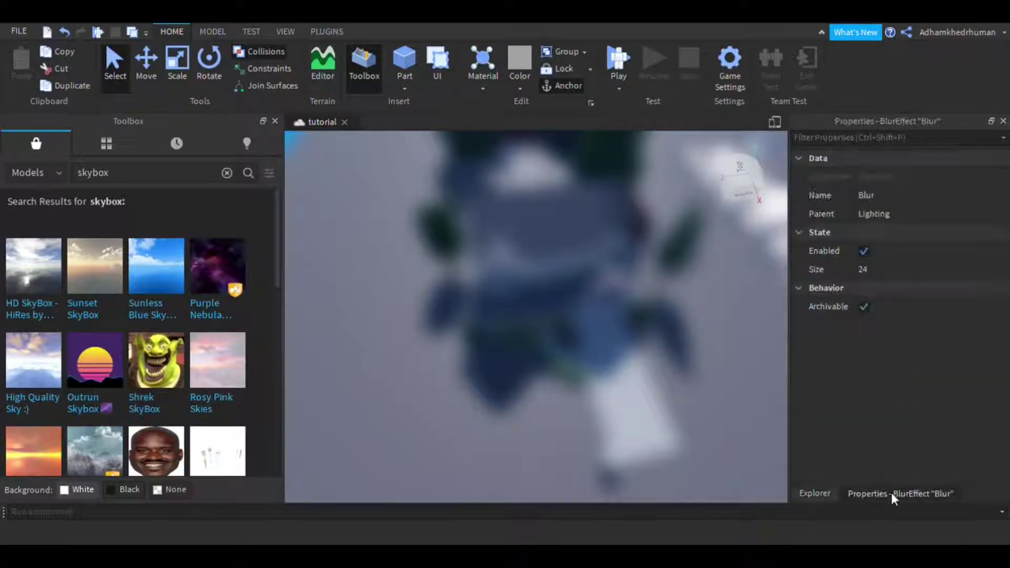
{"action": "left_click", "coordinate": [878, 269]}
{"action": "type", "text": "0"}
{"action": "key", "text": "Return"}
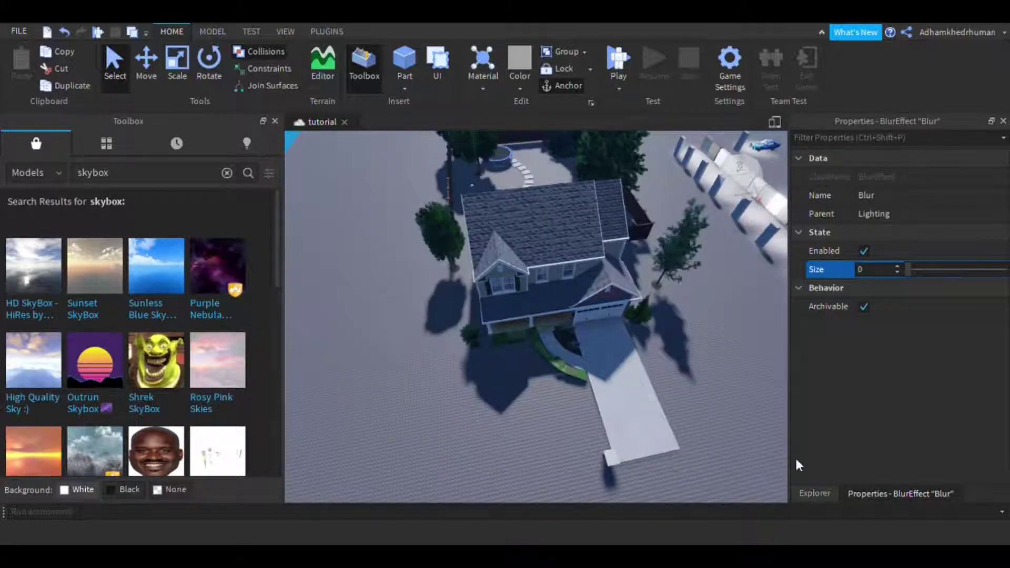
Try a Blur Size of 17 while viewing the scene and return the Size to 0.
{"action": "left_click_drag", "start_coordinate": [898, 445], "coordinate": [935, 427]}
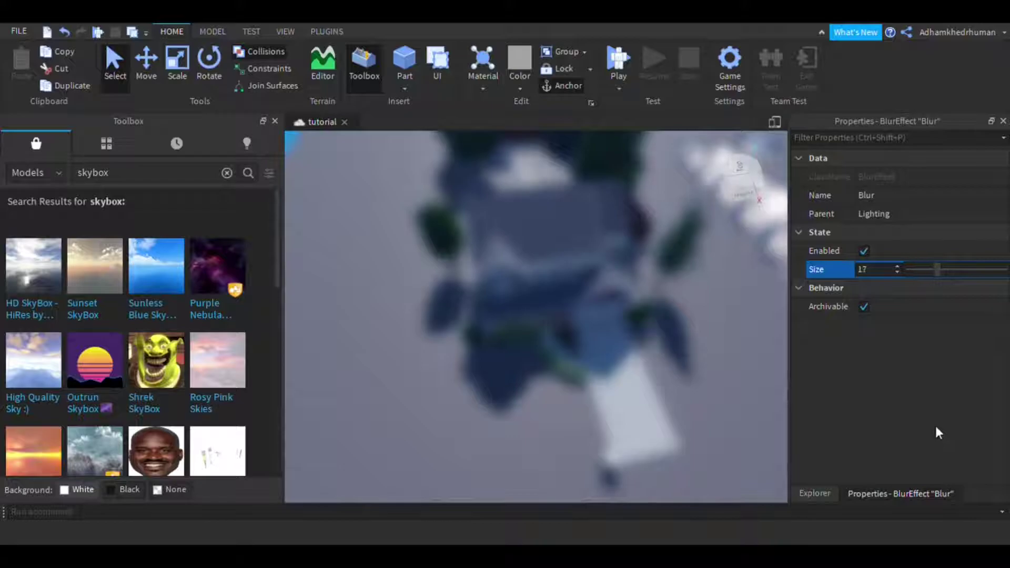
{"action": "right_click_drag", "start_coordinate": [595, 440], "coordinate": [581, 447]}
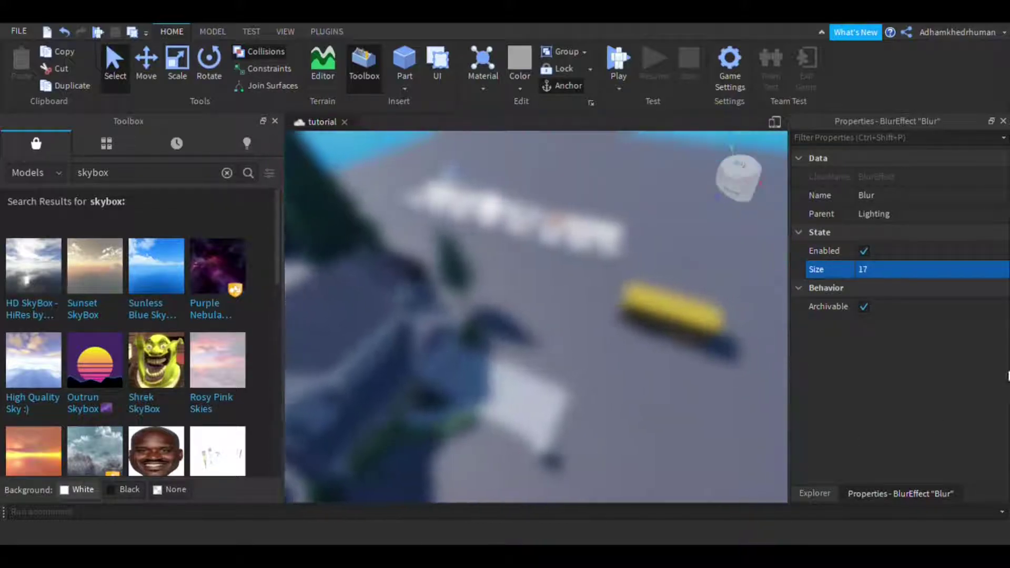
{"action": "left_click", "coordinate": [892, 272]}
{"action": "left_click_drag", "start_coordinate": [937, 273], "coordinate": [885, 281]}
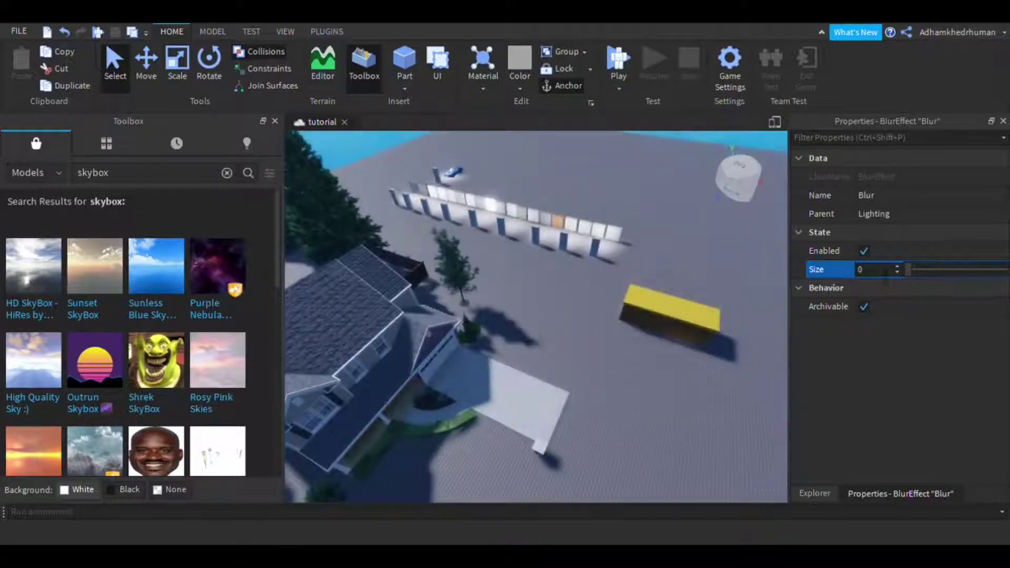
{"action": "left_click", "coordinate": [817, 494]}
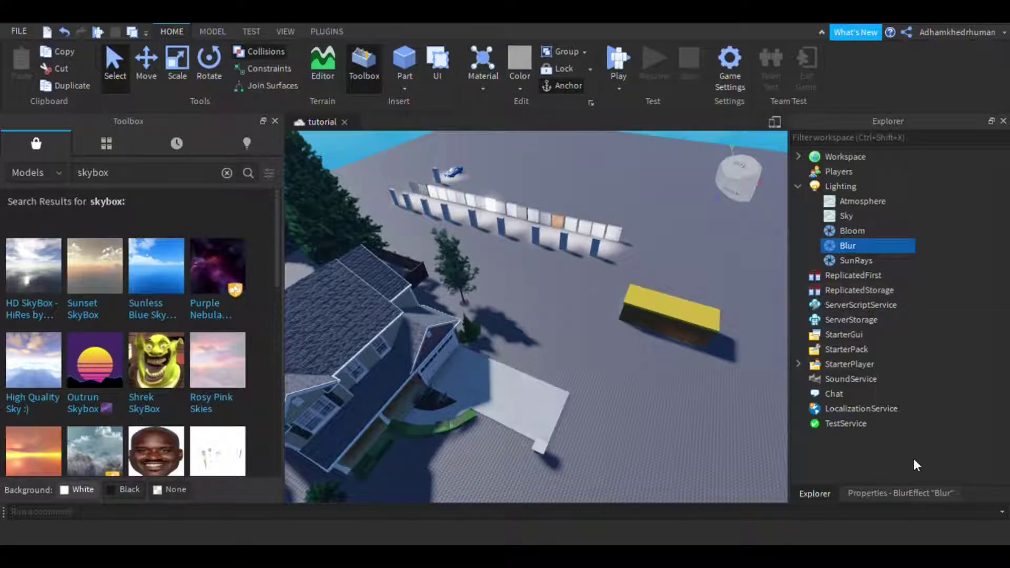
Review the Blur effect's properties and delete the Blur effect from Lighting.
{"action": "left_click", "coordinate": [893, 498]}
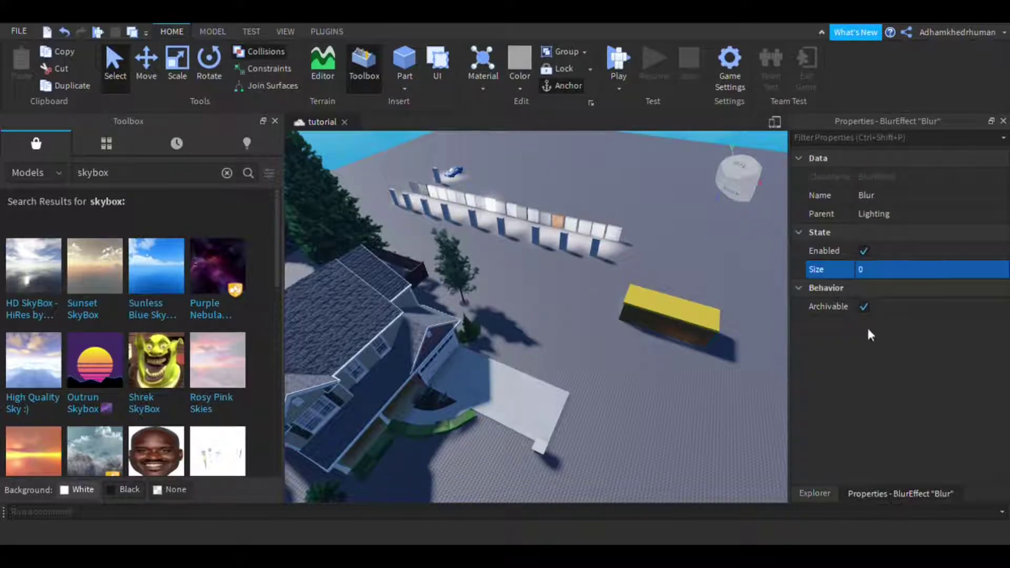
{"action": "left_click", "coordinate": [873, 286]}
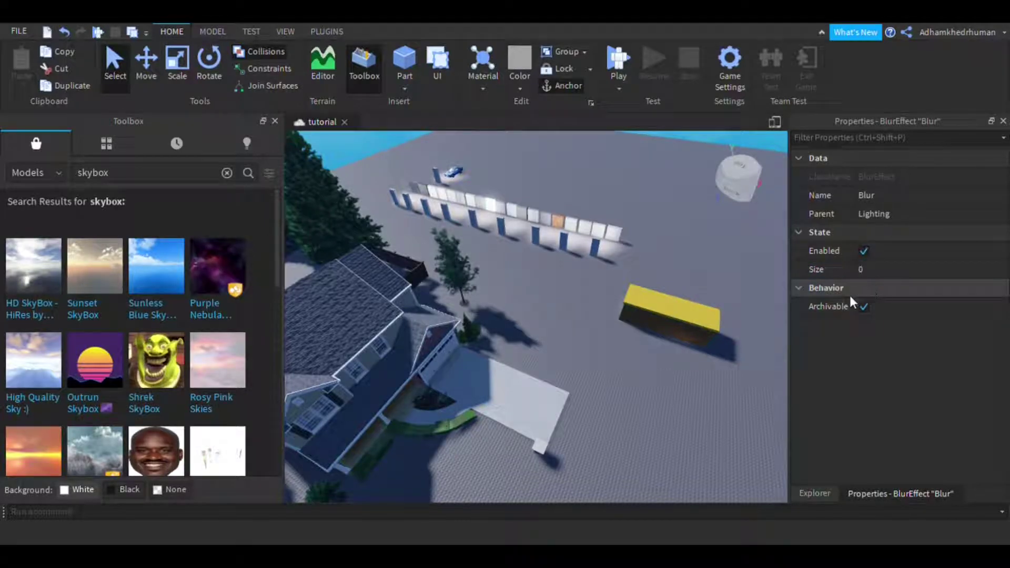
{"action": "left_click", "coordinate": [883, 272]}
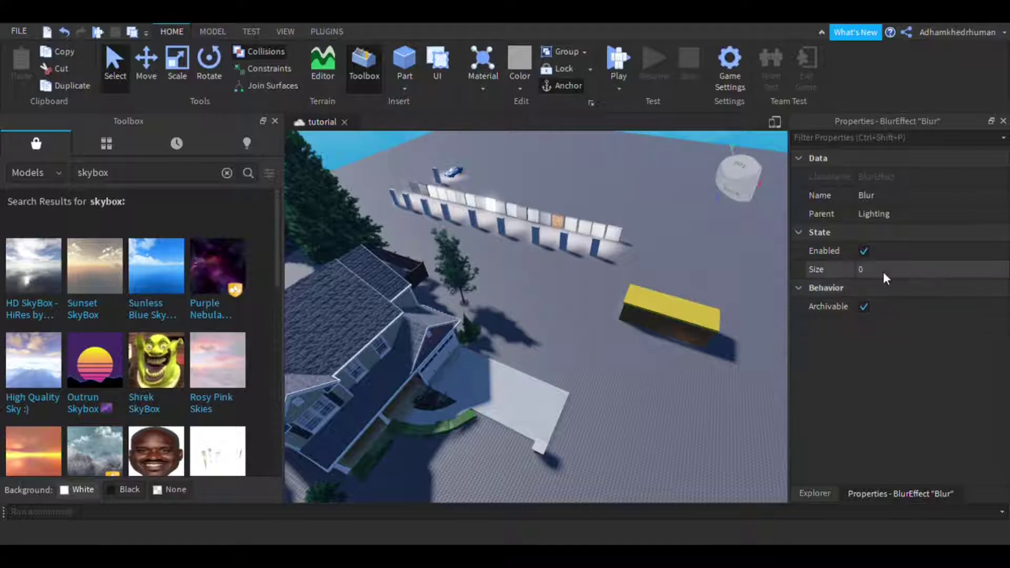
{"action": "mouse_move", "coordinate": [910, 268]}
{"action": "left_mouse_down"}
{"action": "mouse_move", "coordinate": [933, 267]}
{"action": "mouse_move", "coordinate": [911, 276]}
{"action": "left_mouse_up"}
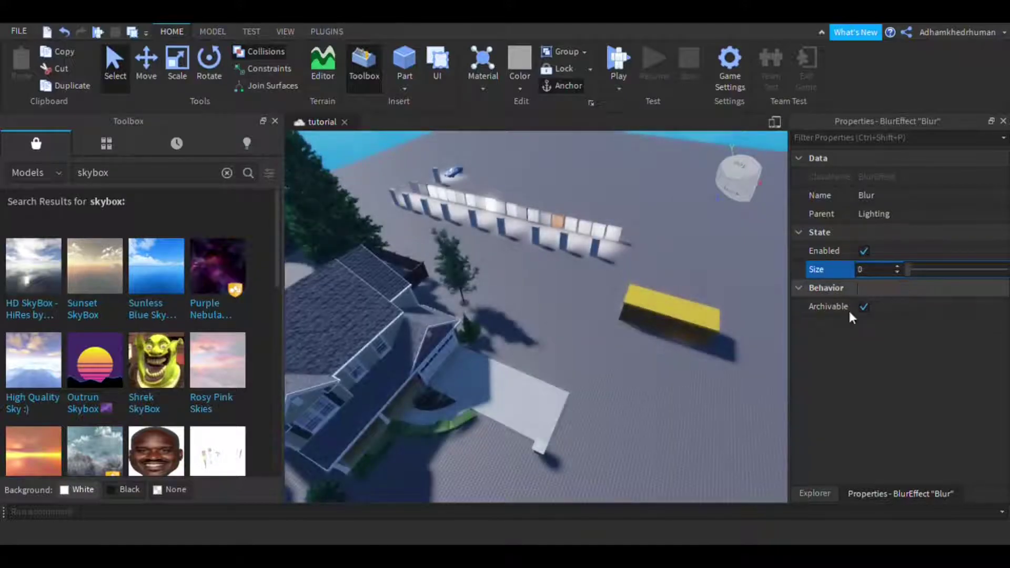
{"action": "left_click", "coordinate": [806, 488]}
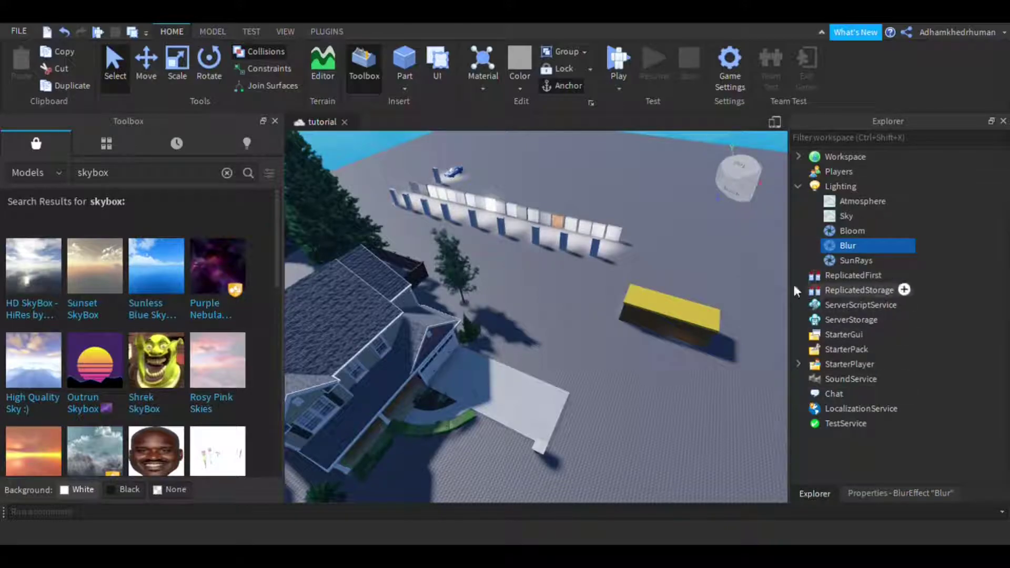
{"action": "key", "text": "Delete"}
Add a ColorCorrection effect to Lighting and show its properties.
{"action": "left_click", "coordinate": [842, 183]}
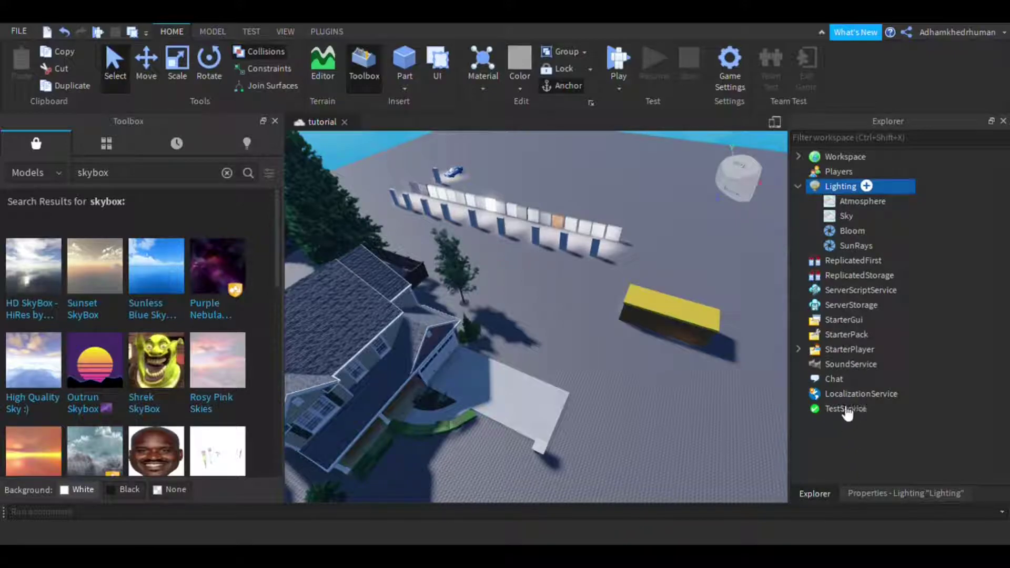
{"action": "left_click", "coordinate": [874, 299]}
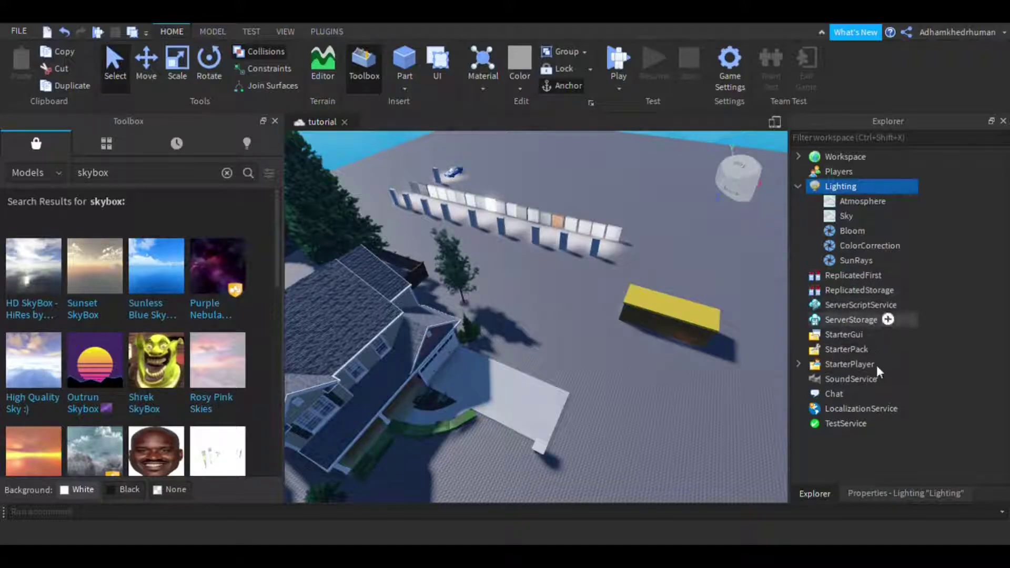
{"action": "left_click", "coordinate": [883, 243]}
{"action": "left_click", "coordinate": [937, 492]}
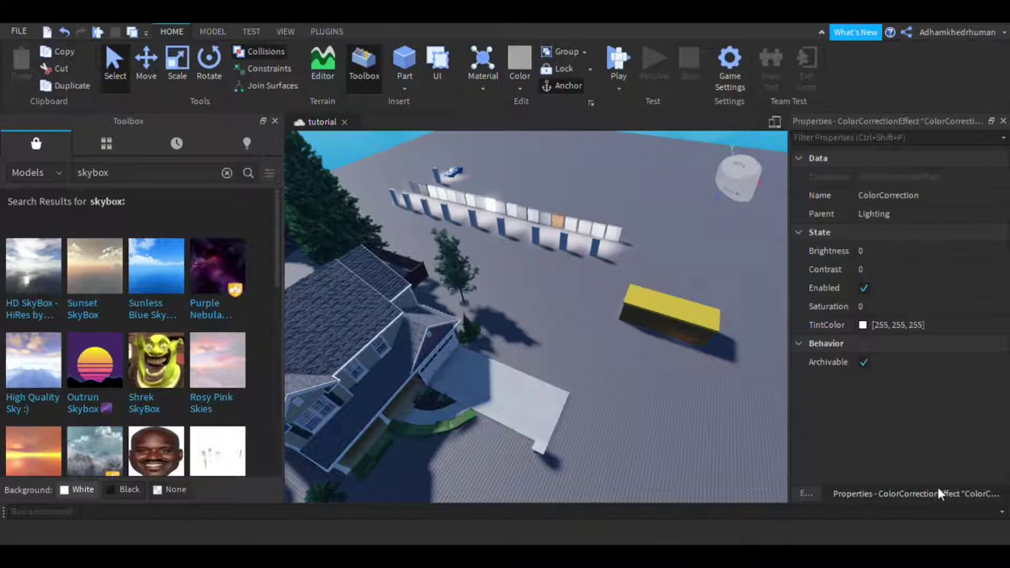
Try a ColorCorrection Brightness of 1 while viewing the scene, and undo it.
{"action": "left_click", "coordinate": [883, 258]}
{"action": "left_click_drag", "start_coordinate": [956, 253], "coordinate": [1007, 269]}
{"action": "left_click", "coordinate": [962, 251]}
{"action": "left_click", "coordinate": [967, 269]}
{"action": "right_click_drag", "start_coordinate": [530, 420], "coordinate": [485, 393]}
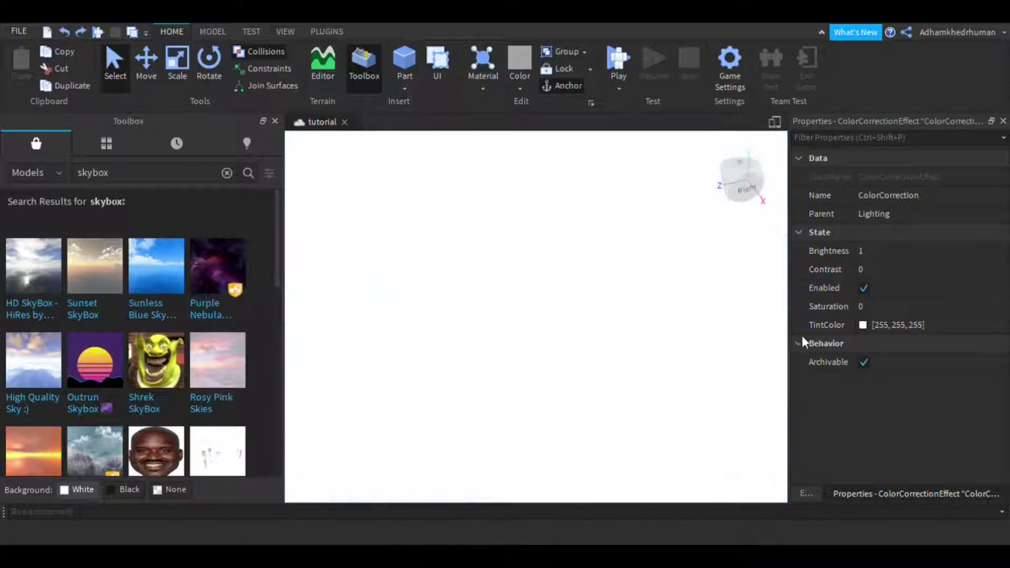
{"action": "key", "text": "ctrl+z"}
Try a ColorCorrection Saturation of 1 while looking around the house and yard, and undo it.
{"action": "left_click", "coordinate": [887, 310]}
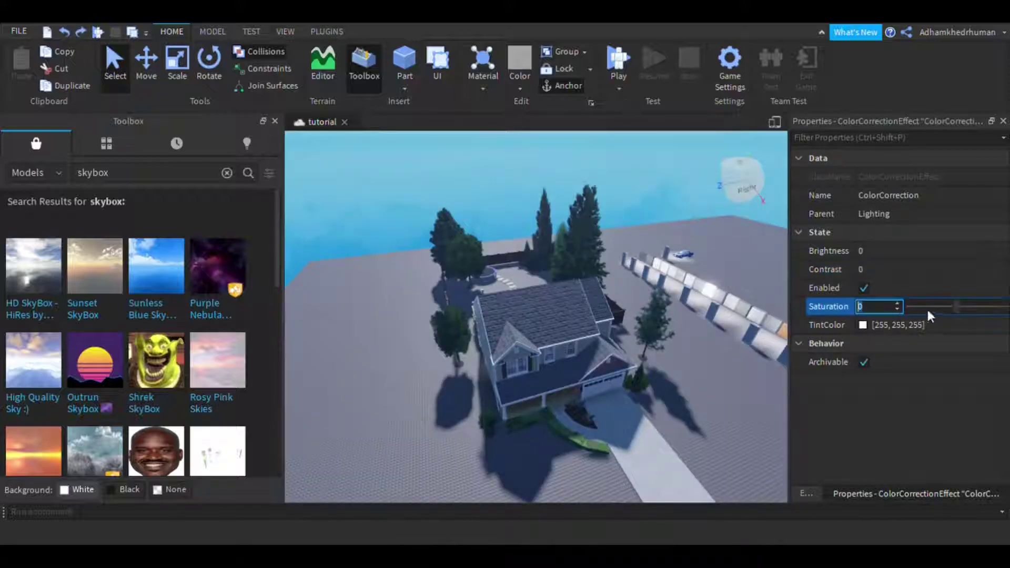
{"action": "mouse_move", "coordinate": [961, 307]}
{"action": "left_mouse_down"}
{"action": "mouse_move", "coordinate": [1008, 307]}
{"action": "mouse_move", "coordinate": [962, 307]}
{"action": "left_mouse_up"}
{"action": "right_click_drag", "start_coordinate": [678, 363], "coordinate": [678, 357]}
{"action": "left_click", "coordinate": [896, 306]}
{"action": "left_click_drag", "start_coordinate": [958, 308], "coordinate": [1007, 307]}
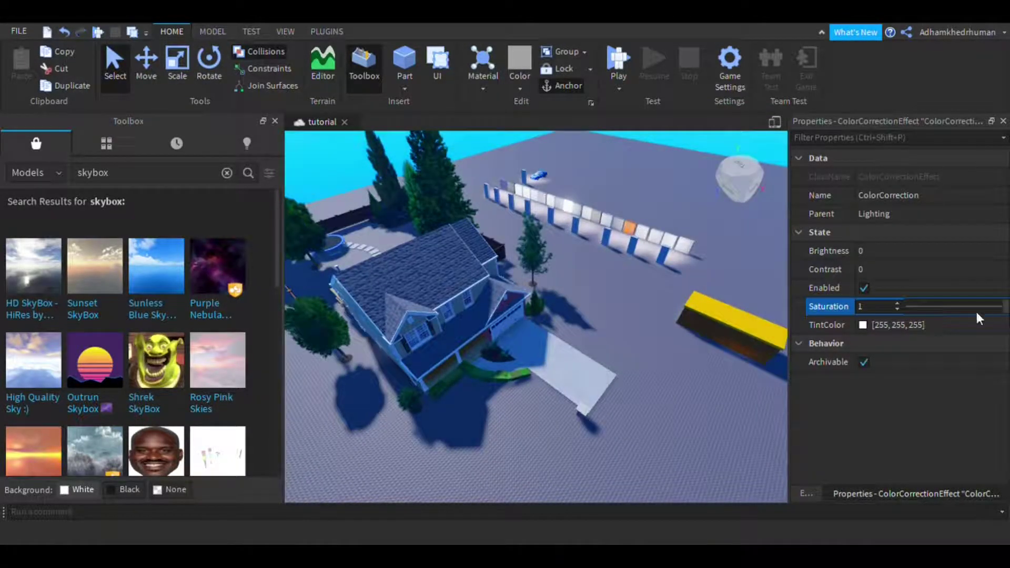
{"action": "right_click_drag", "start_coordinate": [608, 331], "coordinate": [599, 350]}
{"action": "scroll", "coordinate": [632, 357], "scroll_direction": "up", "scroll_amount": 3}
{"action": "scroll", "coordinate": [599, 352], "scroll_direction": "down", "scroll_amount": 5}
{"action": "key", "text": "ctrl+z"}
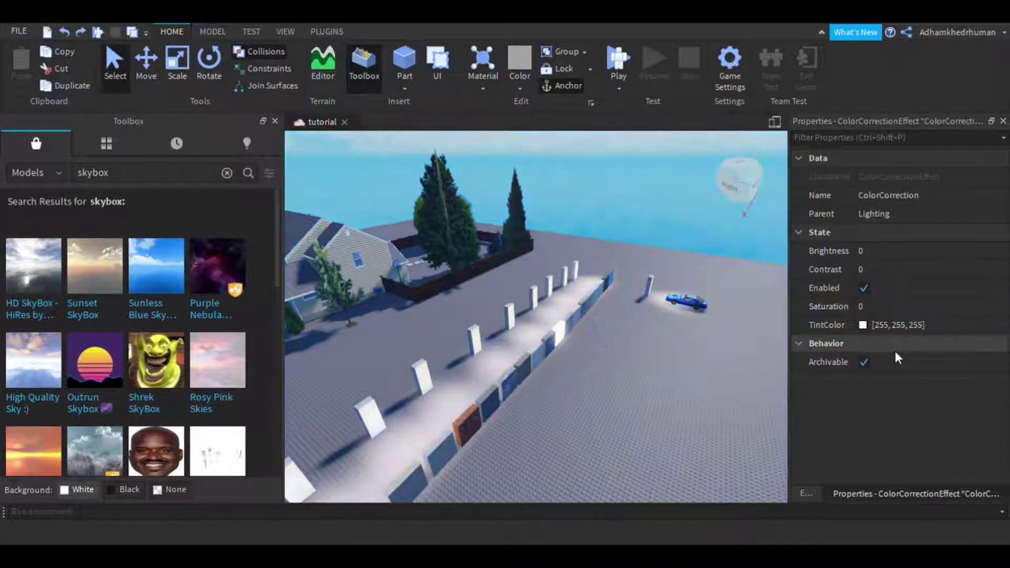
Try a red ColorCorrection TintColor of 255, 0, 4, view the house under it, and undo it.
{"action": "right_click_drag", "start_coordinate": [665, 319], "coordinate": [664, 319]}
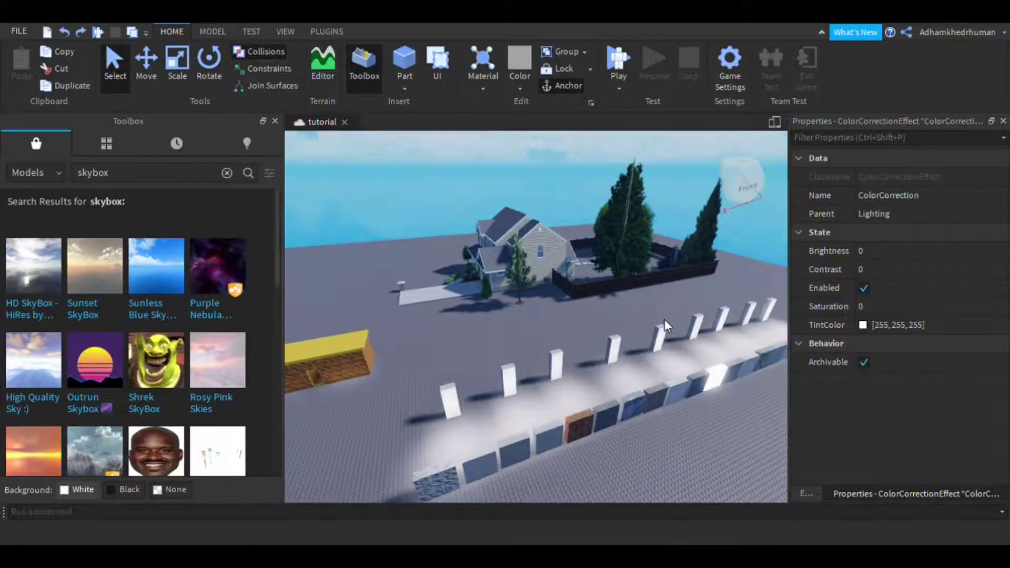
{"action": "left_click", "coordinate": [861, 324]}
{"action": "left_click_drag", "start_coordinate": [572, 253], "coordinate": [436, 86]}
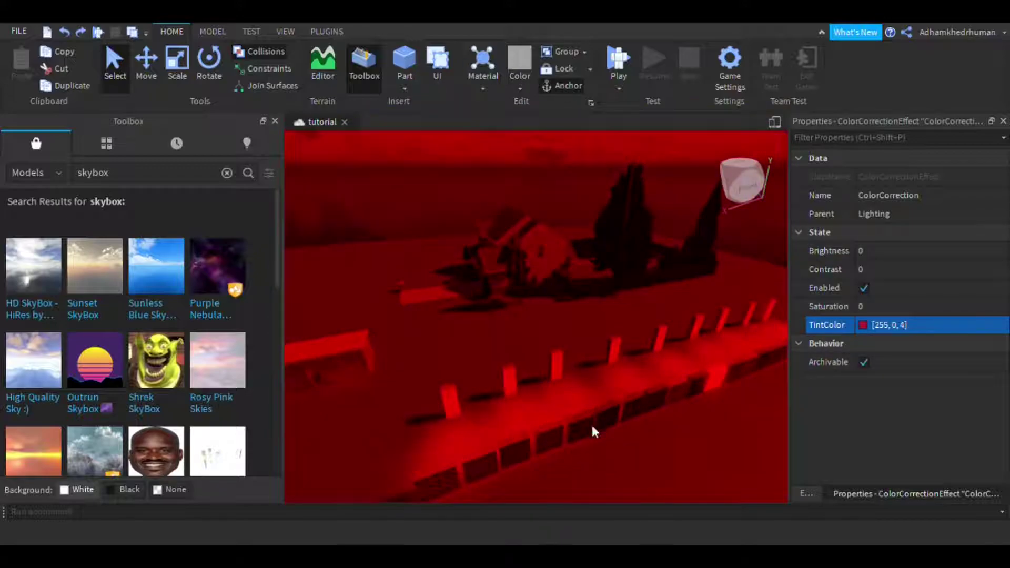
{"action": "right_click_drag", "start_coordinate": [586, 415], "coordinate": [609, 411]}
{"action": "right_click_drag", "start_coordinate": [553, 313], "coordinate": [575, 244]}
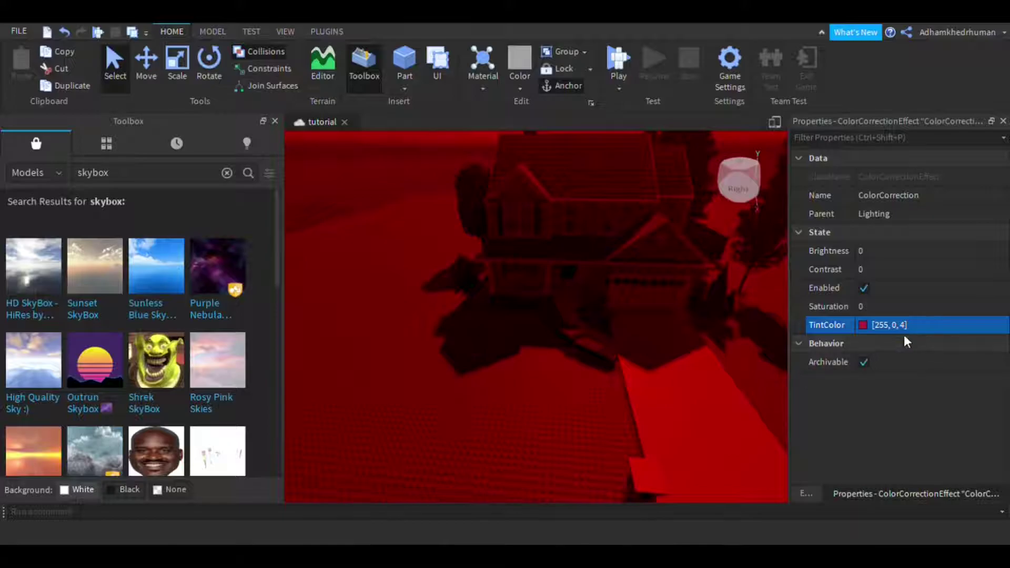
{"action": "key", "text": "ctrl+z"}
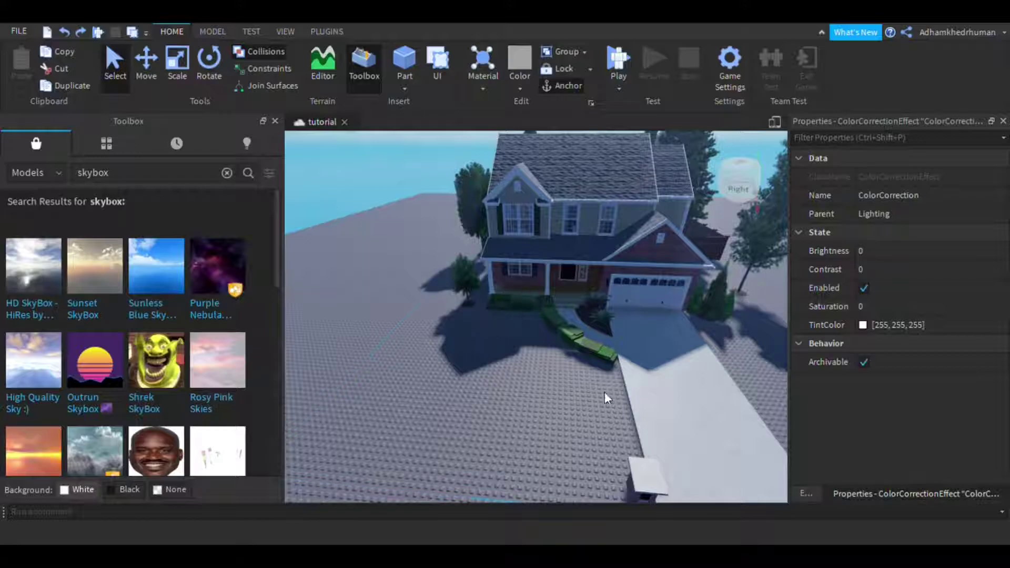
Try ColorCorrection TintColor values of 255, 12, 12 and 0, 255, 226 on the yard, and undo them.
{"action": "right_click_drag", "start_coordinate": [635, 411], "coordinate": [464, 224]}
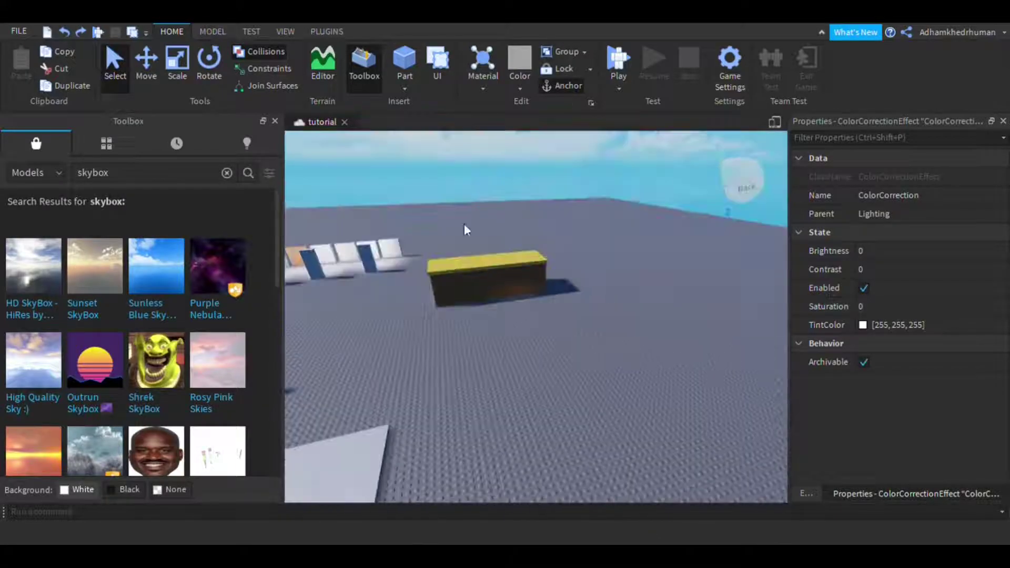
{"action": "left_click", "coordinate": [868, 325]}
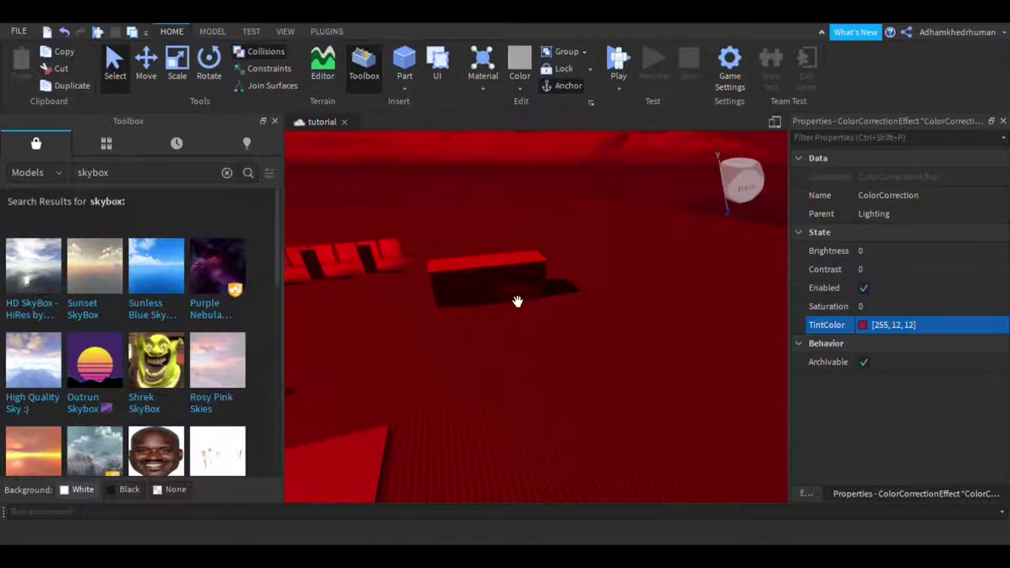
{"action": "key", "text": "ctrl+z"}
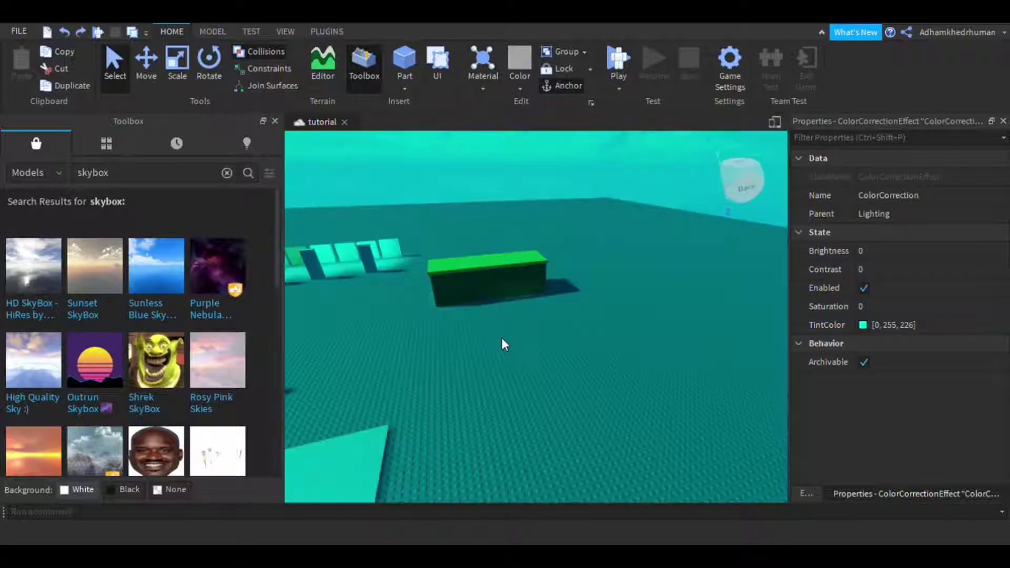
{"action": "key", "text": "ctrl+z"}
Delete the ColorCorrection effect from Lighting.
{"action": "right_click_drag", "start_coordinate": [501, 337], "coordinate": [665, 447]}
{"action": "left_click", "coordinate": [810, 496]}
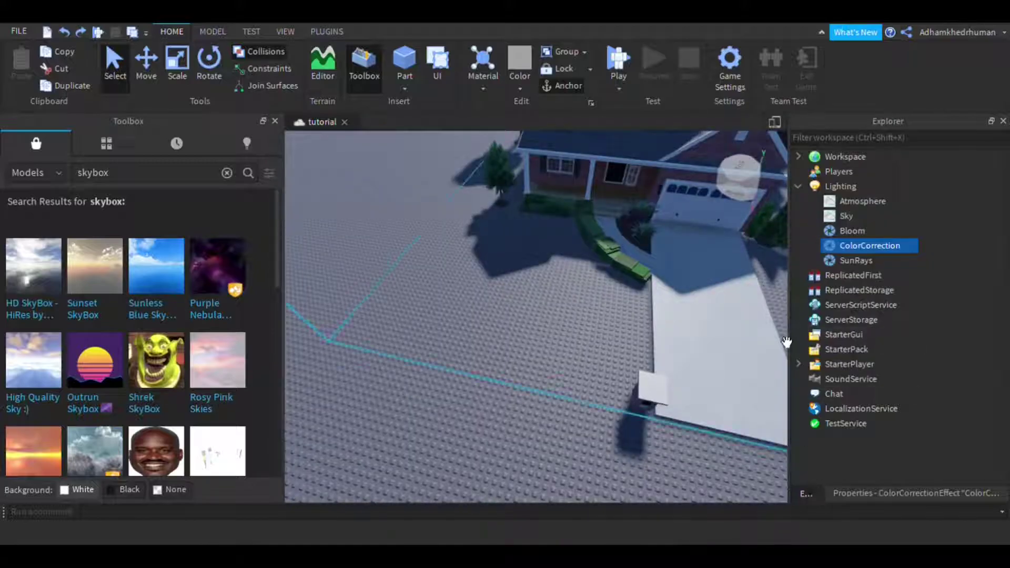
{"action": "key", "text": "Delete"}
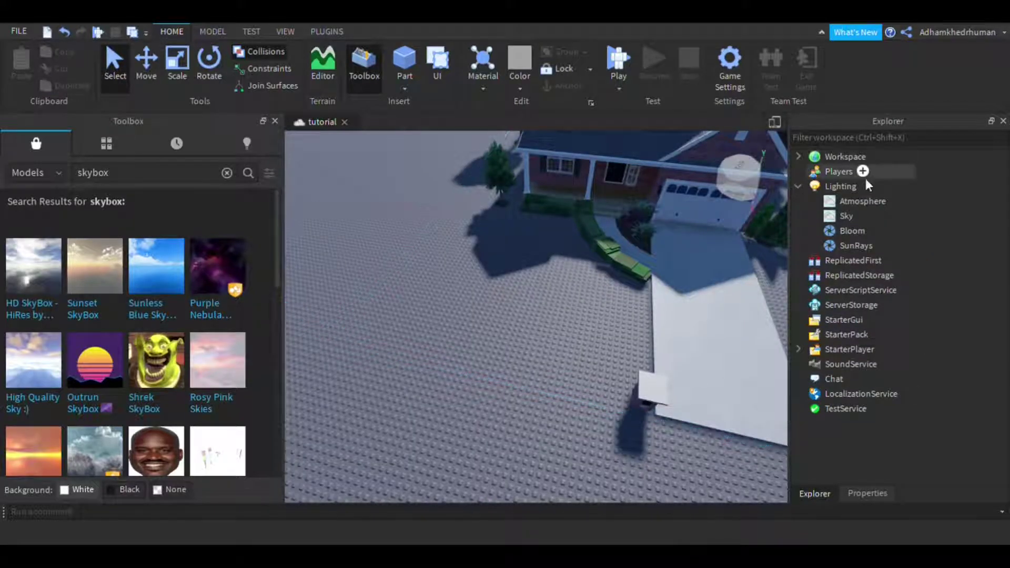
{"action": "left_click", "coordinate": [835, 189]}
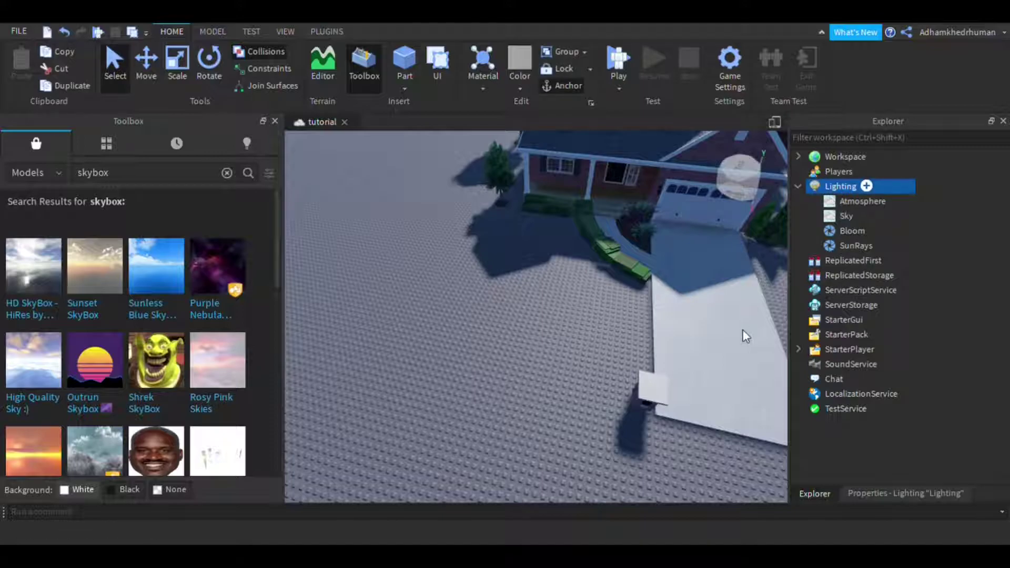
{"action": "left_click", "coordinate": [814, 187]}
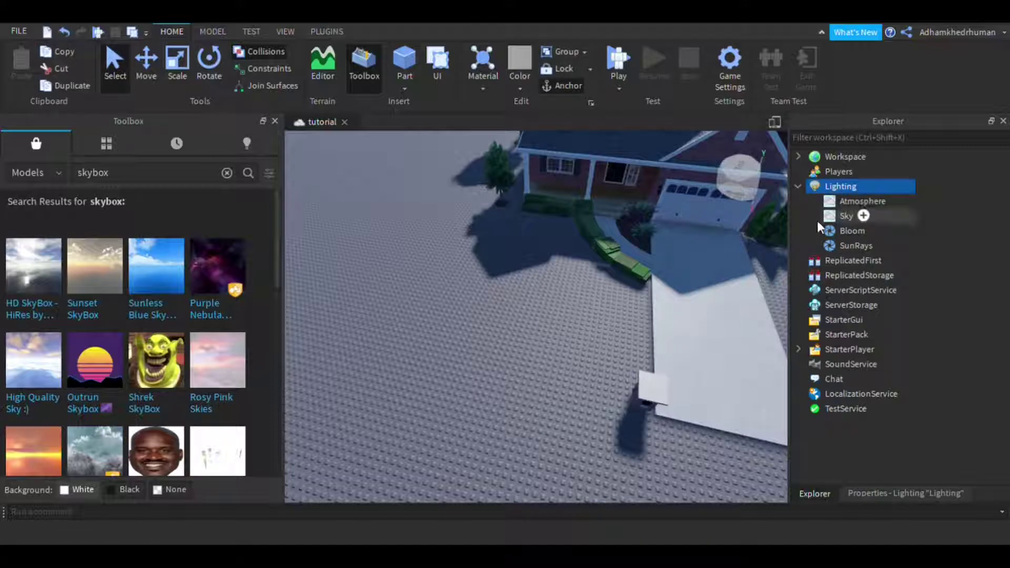
{"action": "type", "text": "d"}
{"action": "key", "text": "Escape"}
Go to the blue car, select its hood mesh and show the mesh's properties.
{"action": "left_click", "coordinate": [623, 350]}
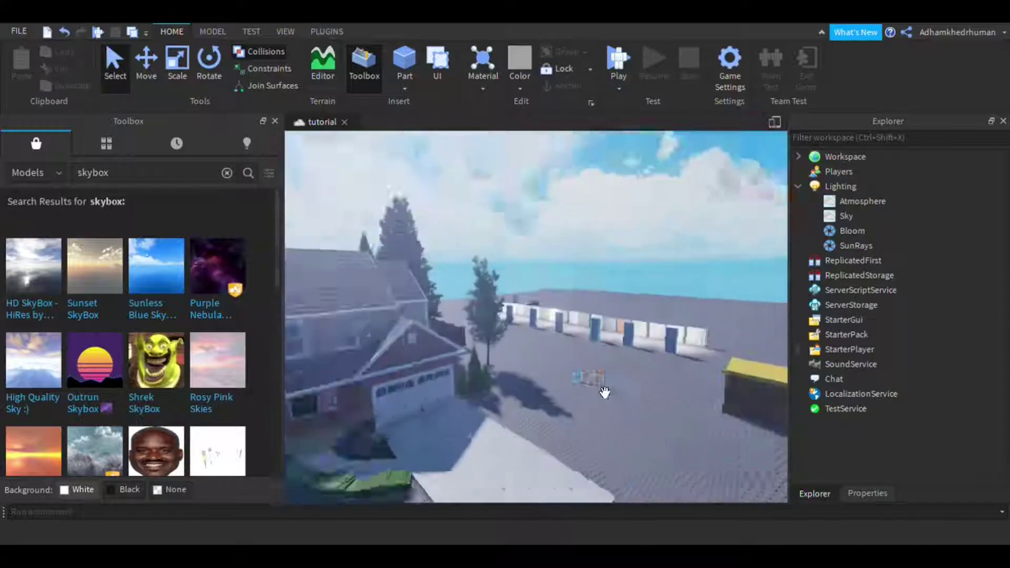
{"action": "right_click_drag", "start_coordinate": [605, 392], "coordinate": [608, 284]}
{"action": "key", "text": "w"}
{"action": "key", "text": "w"}
{"action": "key", "text": "w"}
{"action": "key", "text": "a"}
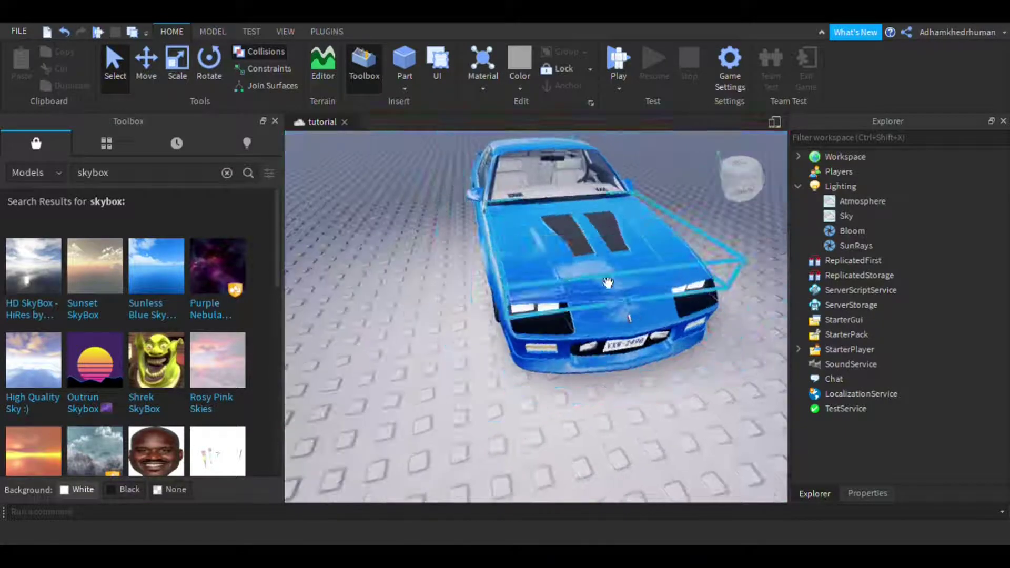
{"action": "left_click", "coordinate": [608, 283]}
{"action": "left_click", "coordinate": [951, 494]}
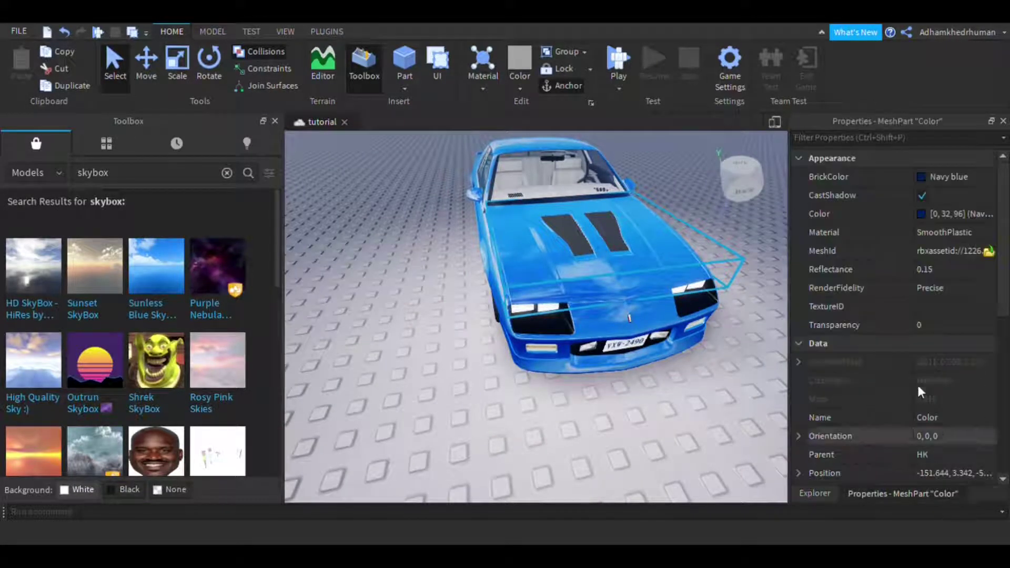
Try a Reflectance of 1 on the car's hood, inspect it up close, and undo it.
{"action": "left_click", "coordinate": [947, 269]}
{"action": "left_click_drag", "start_coordinate": [968, 271], "coordinate": [994, 271]}
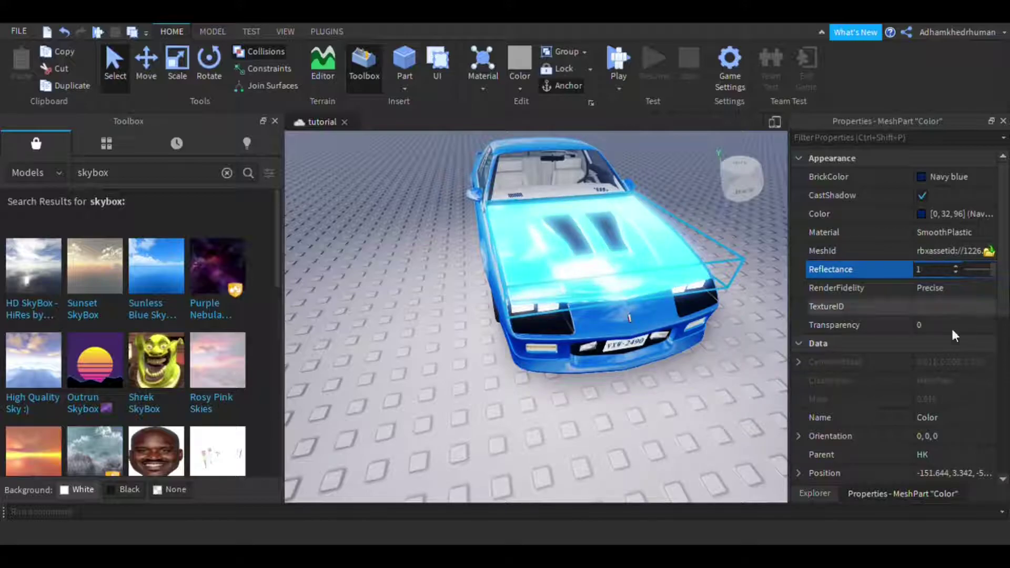
{"action": "left_click", "coordinate": [716, 400]}
{"action": "scroll", "coordinate": [688, 399], "scroll_direction": "up", "scroll_amount": 10}
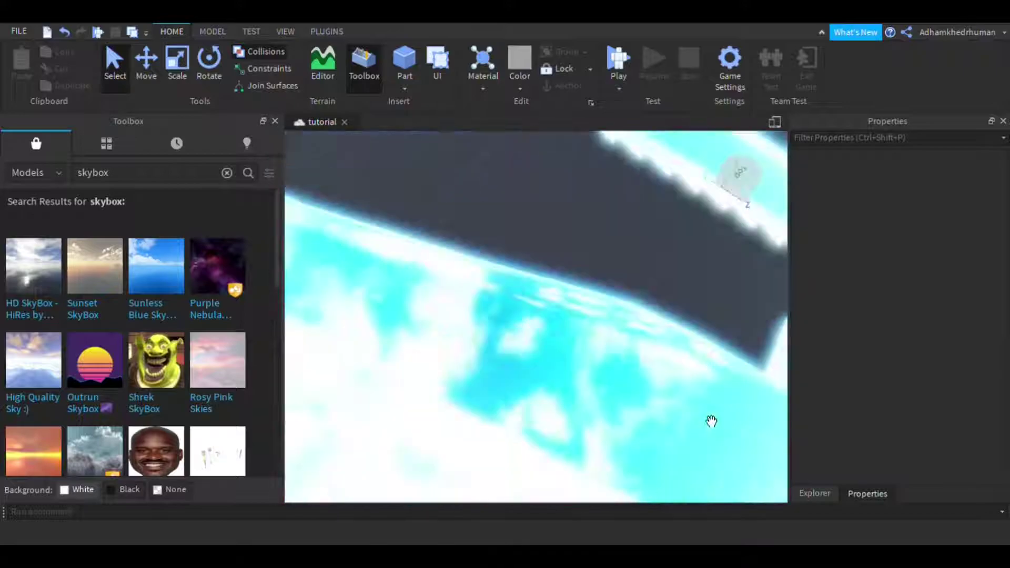
{"action": "scroll", "coordinate": [712, 421], "scroll_direction": "down", "scroll_amount": 10}
{"action": "right_click_drag", "start_coordinate": [688, 399], "coordinate": [722, 429]}
{"action": "key", "text": "ctrl+z"}
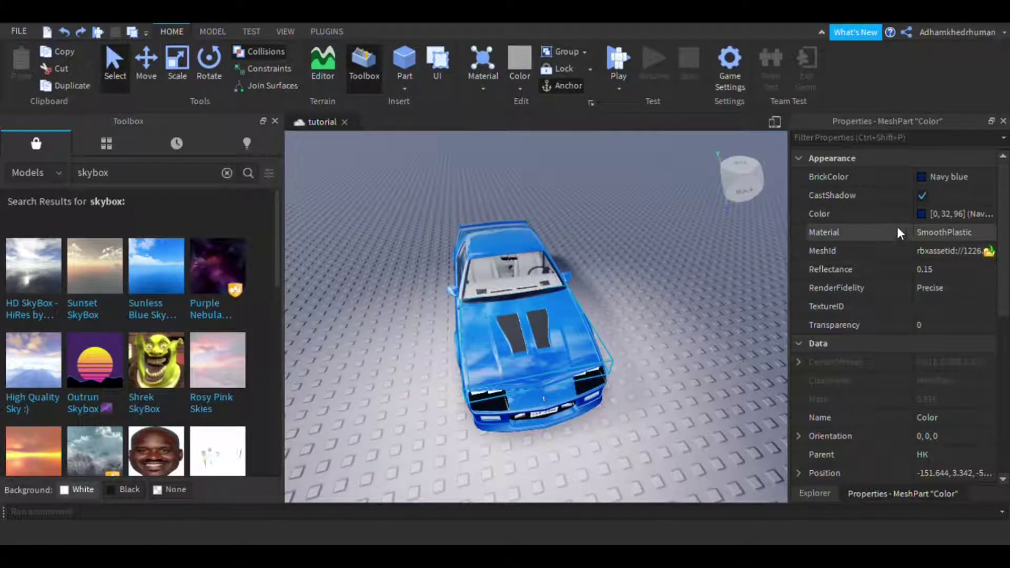
Set the Color of the car's hood to white (255, 255, 255).
{"action": "left_click", "coordinate": [921, 214]}
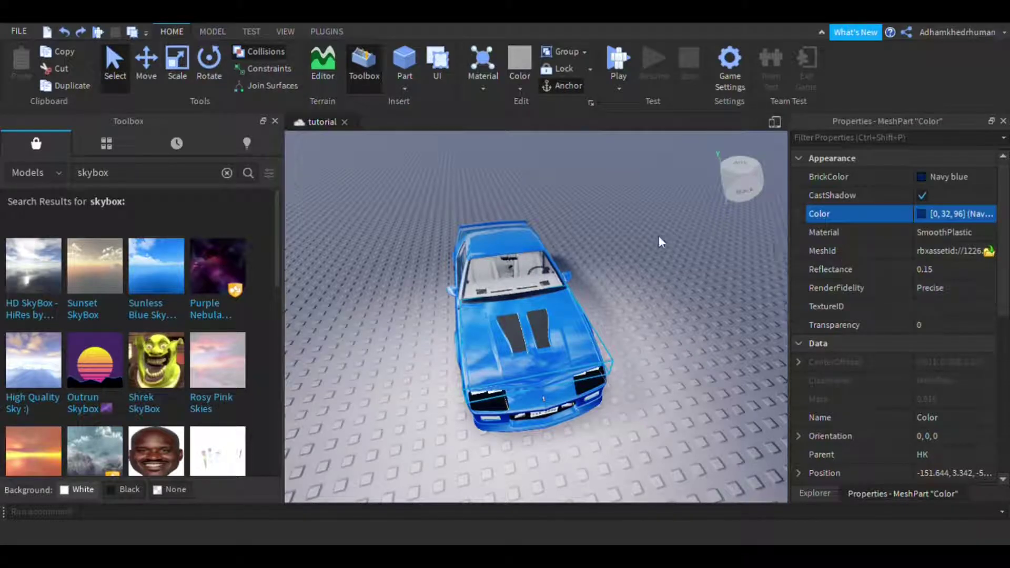
{"action": "key", "text": "ctrl+z"}
{"action": "key", "text": "ctrl+z"}
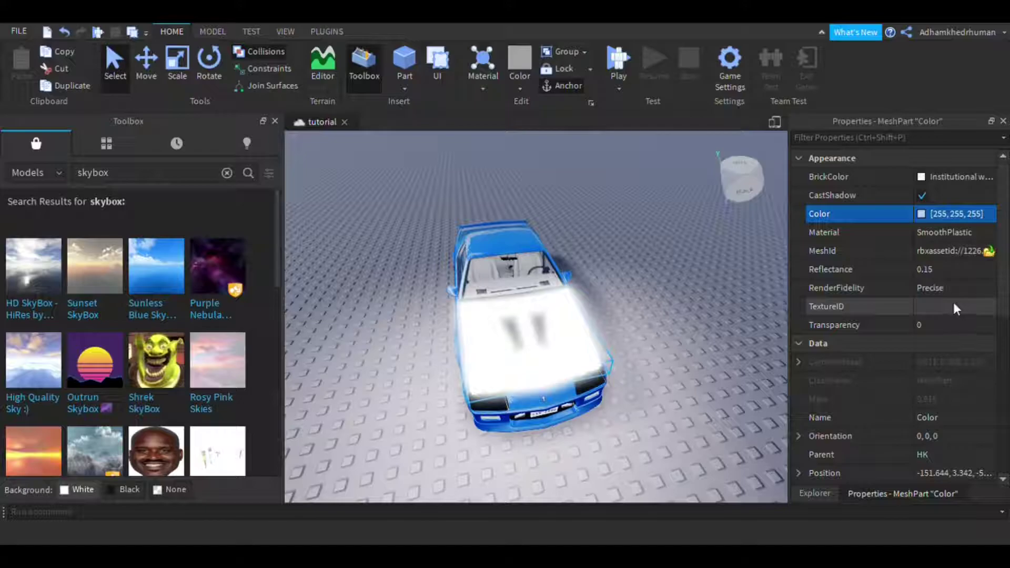
Set the Reflectance of the white hood to 1 and inspect the reflections up close.
{"action": "left_click", "coordinate": [956, 286]}
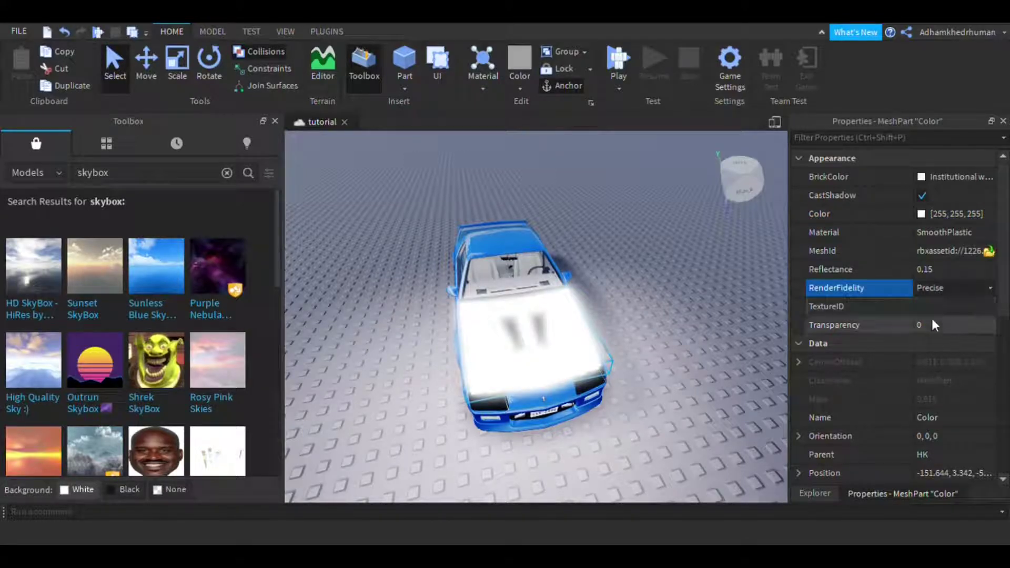
{"action": "left_click", "coordinate": [928, 270]}
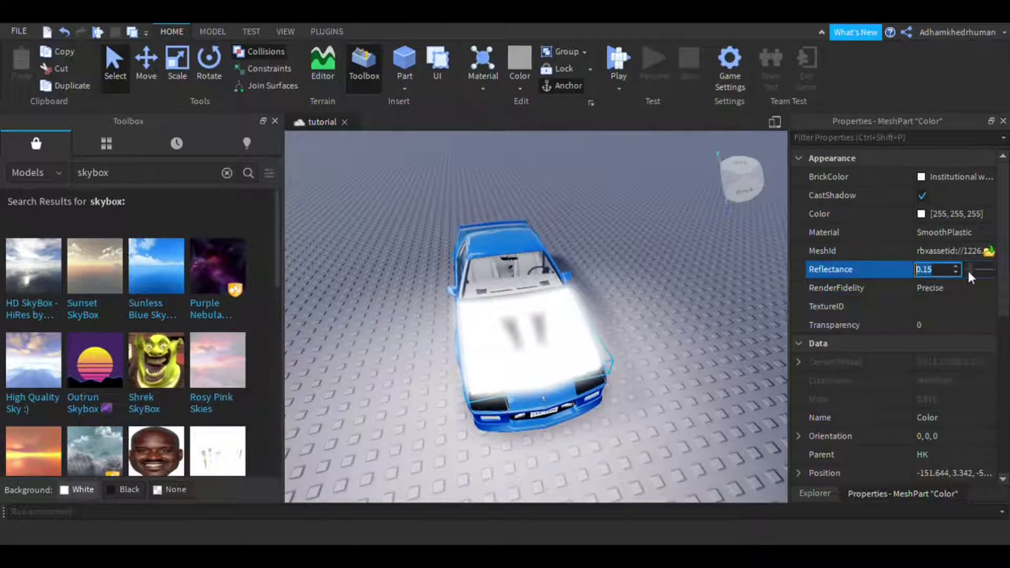
{"action": "type", "text": "1"}
{"action": "key", "text": "Return"}
{"action": "scroll", "coordinate": [573, 367], "scroll_direction": "up", "scroll_amount": 10}
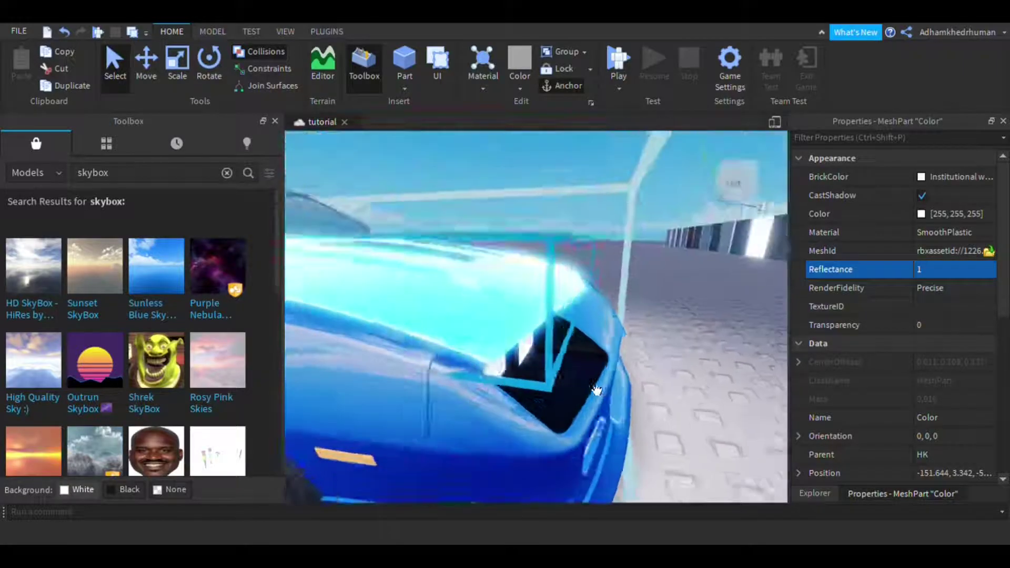
{"action": "scroll", "coordinate": [597, 389], "scroll_direction": "down", "scroll_amount": 10}
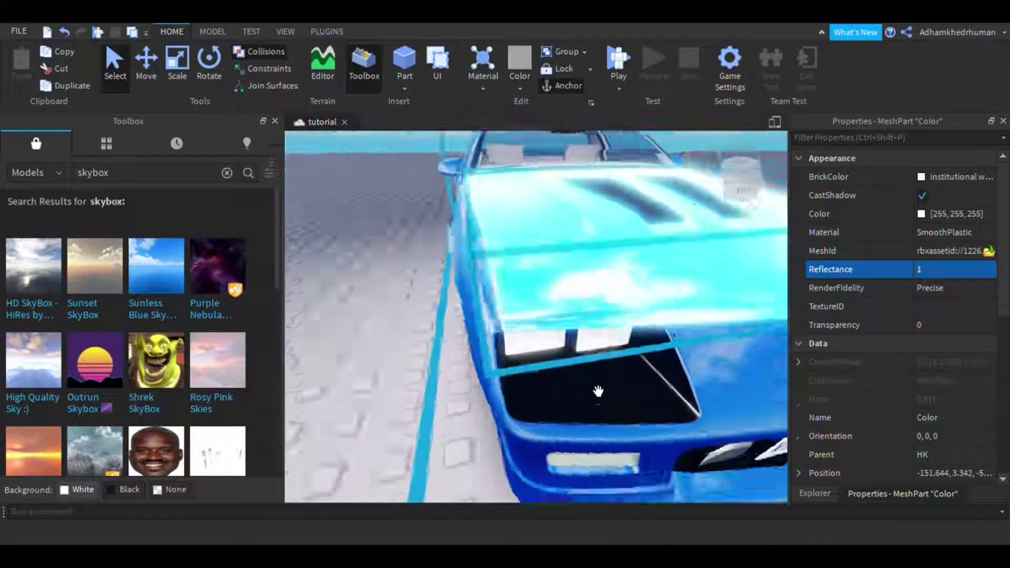
Undo the Reflectance and white Color changes made to the car's hood.
{"action": "key", "text": "ctrl+z"}
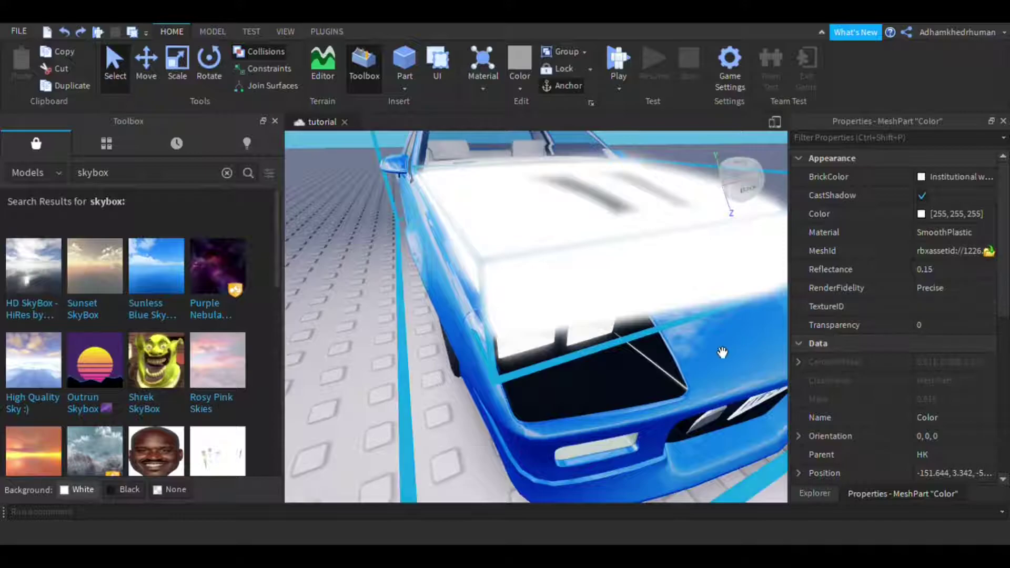
{"action": "right_click_drag", "start_coordinate": [682, 463], "coordinate": [658, 419]}
{"action": "key", "text": "ctrl+z"}
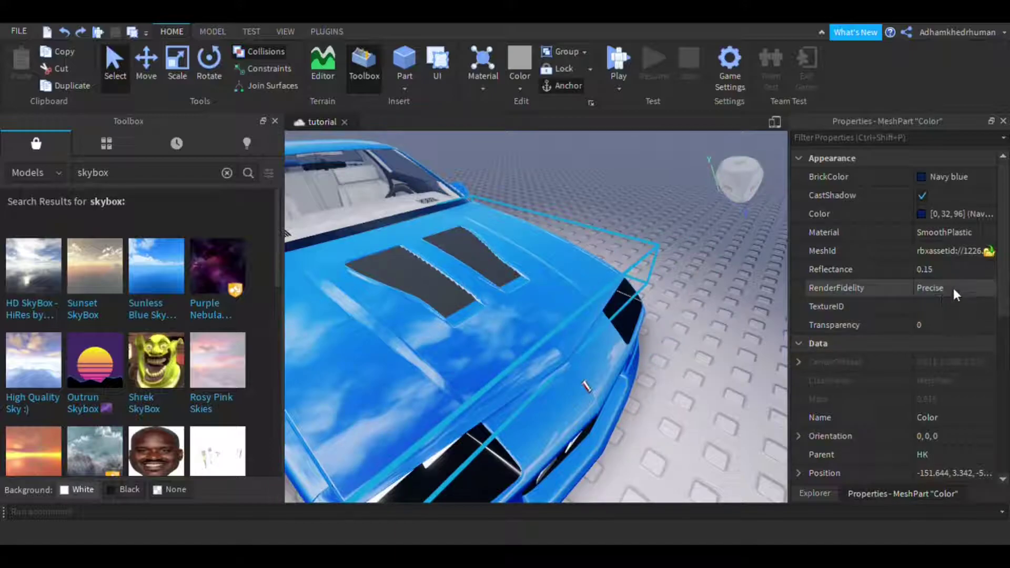
Set the Reflectance of the navy blue hood to 0.4 and check the whole car from a distance.
{"action": "left_click", "coordinate": [955, 269]}
{"action": "left_click_drag", "start_coordinate": [968, 270], "coordinate": [980, 289]}
{"action": "right_click_drag", "start_coordinate": [610, 459], "coordinate": [543, 456]}
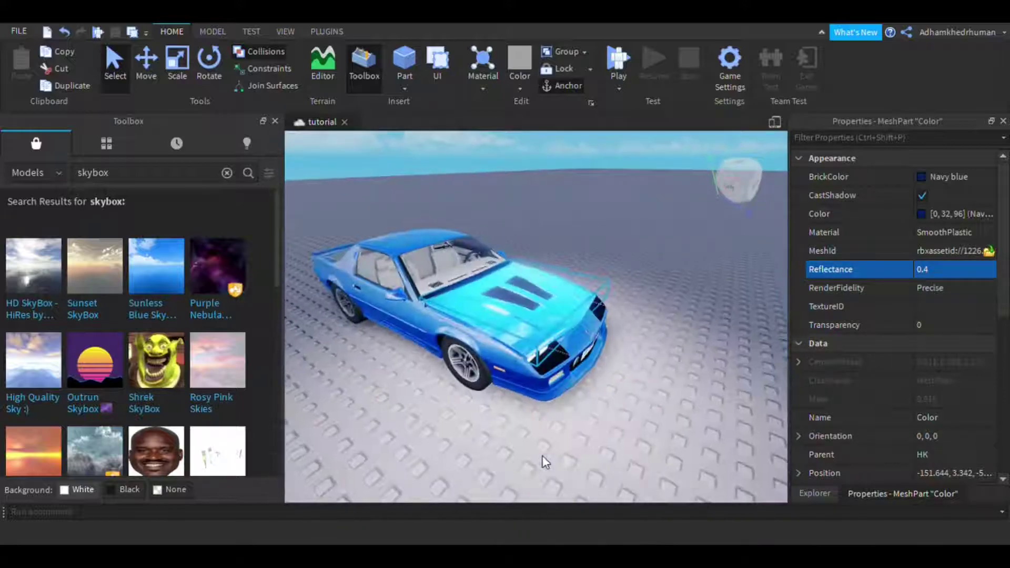
Lower the hood's Reflectance to 0.2, and finally to 0.03.
{"action": "left_click", "coordinate": [956, 268]}
{"action": "left_click_drag", "start_coordinate": [964, 270], "coordinate": [966, 276]}
{"action": "left_click", "coordinate": [930, 269]}
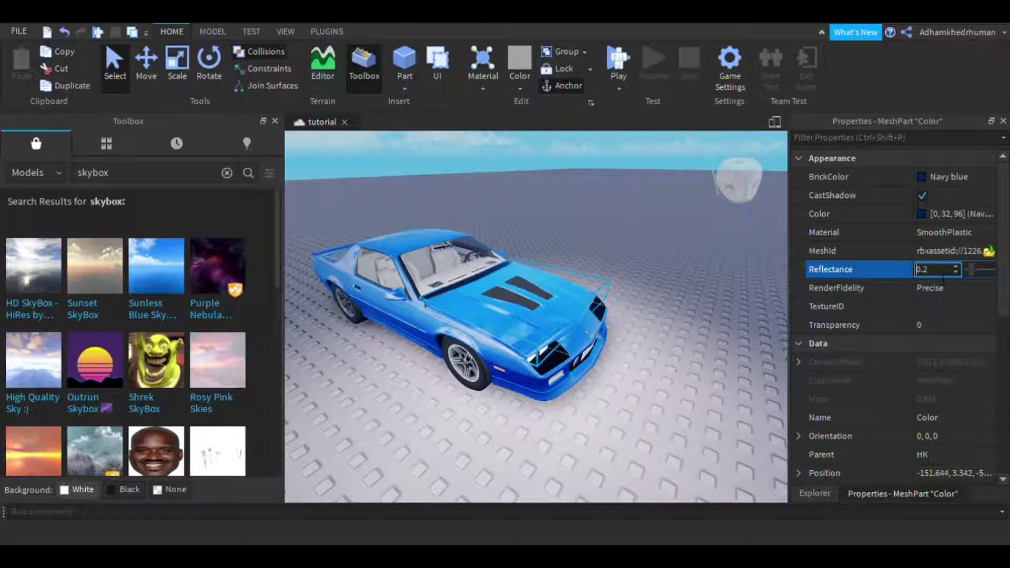
{"action": "key", "text": "BackSpace"}
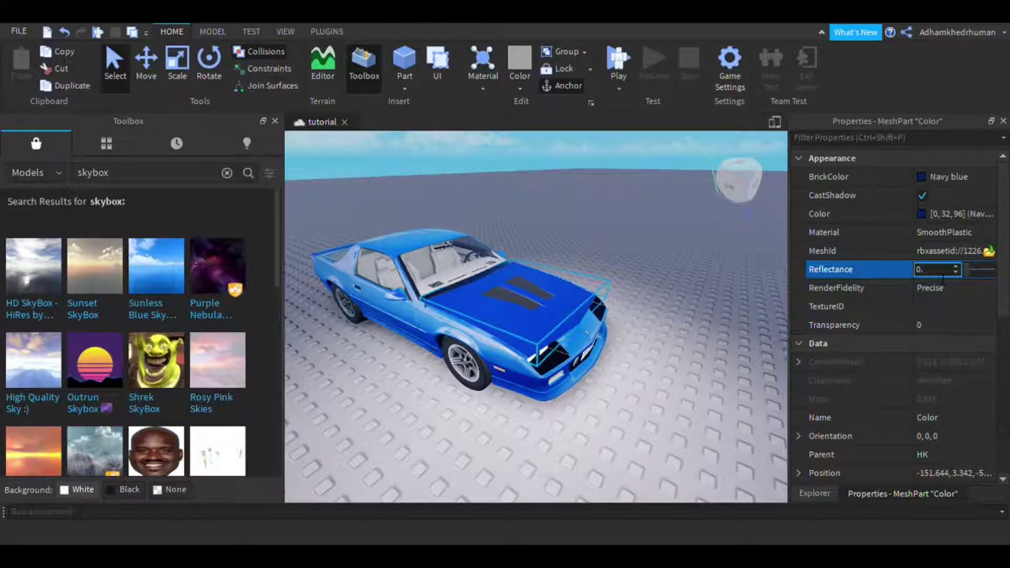
{"action": "type", "text": "03"}
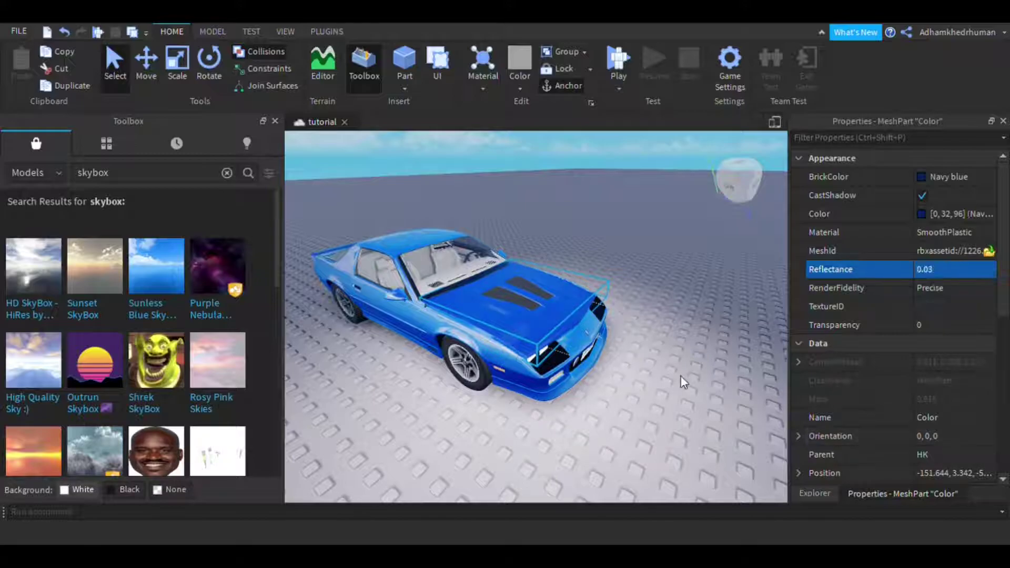
Look at the hood up close and set its Reflectance to 0.
{"action": "scroll", "coordinate": [681, 376], "scroll_direction": "up", "scroll_amount": 8}
{"action": "right_click_drag", "start_coordinate": [704, 398], "coordinate": [676, 377]}
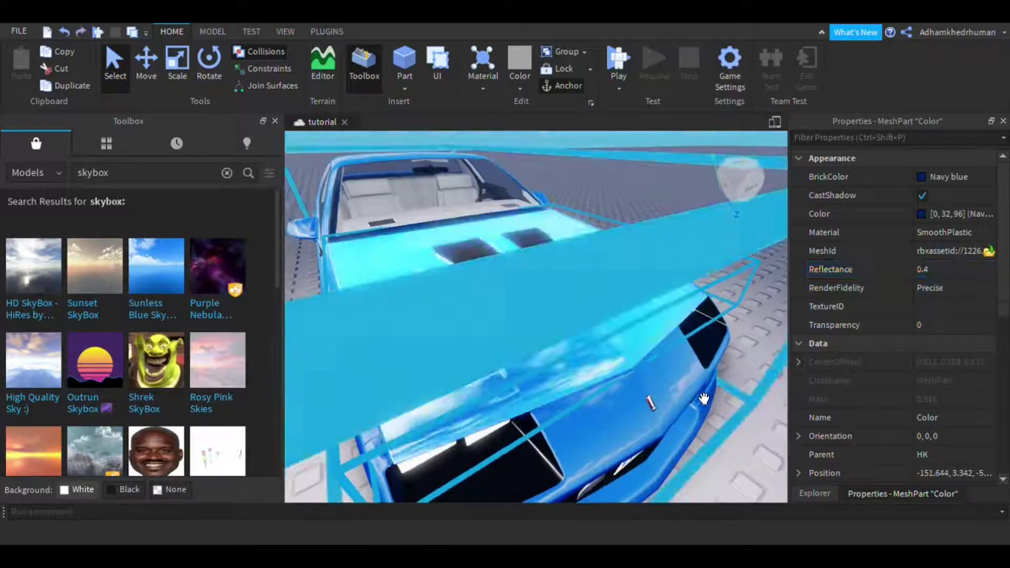
{"action": "left_click", "coordinate": [943, 267]}
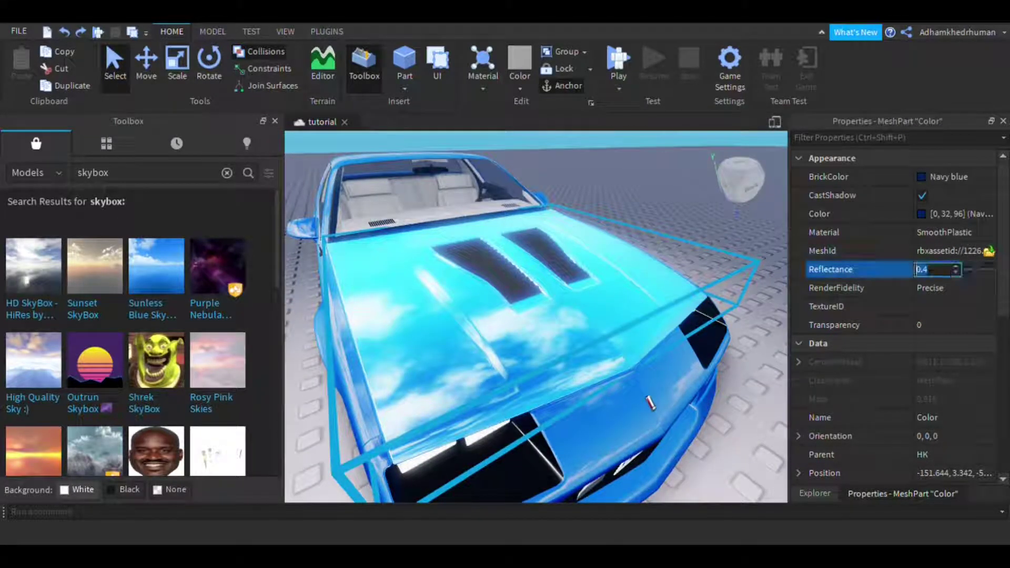
{"action": "key", "text": "BackSpace"}
{"action": "key", "text": "Return"}
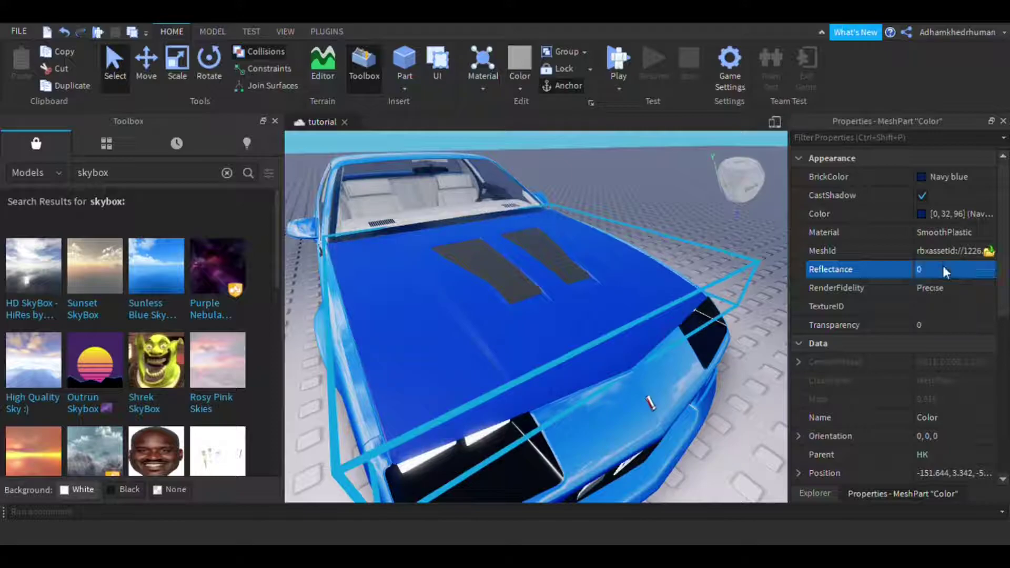
Select the car model and compare its non-reflective hood with the reflective body from the front.
{"action": "left_click", "coordinate": [532, 476]}
{"action": "right_click_drag", "start_coordinate": [577, 449], "coordinate": [554, 426]}
{"action": "key", "text": "s"}
{"action": "key", "text": "s"}
{"action": "key", "text": "w"}
{"action": "key", "text": "s"}
{"action": "key", "text": "w"}
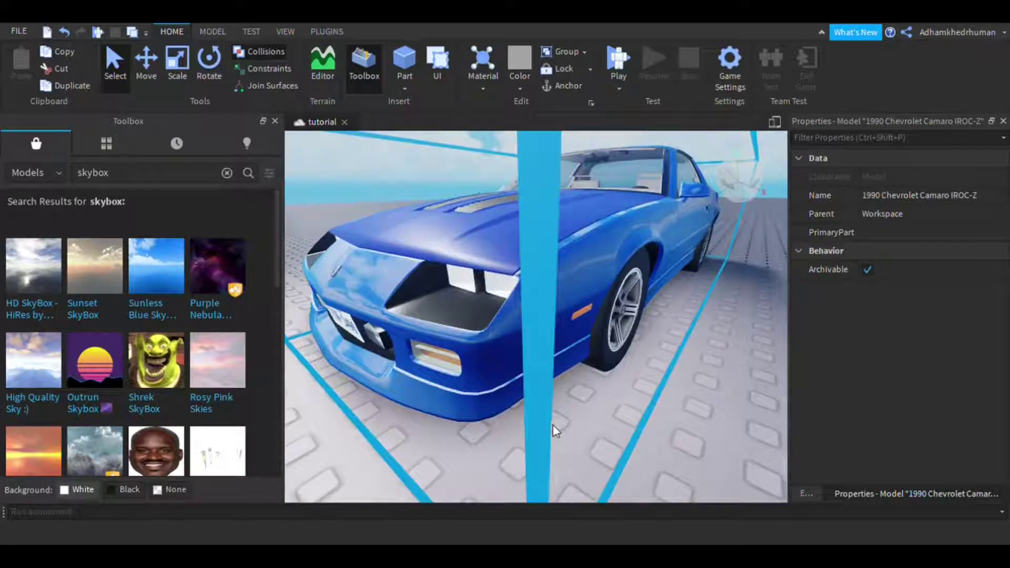
Undo the hood's last Reflectance change, clear the selection and move away from the car.
{"action": "key", "text": "ctrl+z"}
{"action": "left_click", "coordinate": [608, 402]}
{"action": "mouse_move", "coordinate": [607, 402]}
{"action": "right_mouse_down"}
{"action": "mouse_move", "coordinate": [629, 429]}
{"action": "mouse_move", "coordinate": [608, 402]}
{"action": "mouse_move", "coordinate": [629, 424]}
{"action": "mouse_move", "coordinate": [638, 419]}
{"action": "mouse_move", "coordinate": [618, 421]}
{"action": "mouse_move", "coordinate": [629, 424]}
{"action": "mouse_move", "coordinate": [607, 409]}
{"action": "mouse_move", "coordinate": [630, 424]}
{"action": "mouse_move", "coordinate": [607, 402]}
{"action": "mouse_move", "coordinate": [671, 429]}
{"action": "mouse_move", "coordinate": [629, 425]}
{"action": "mouse_move", "coordinate": [608, 402]}
{"action": "right_mouse_up"}
{"action": "key", "text": "a"}
{"action": "key", "text": "w"}
{"action": "key", "text": "w"}
{"action": "key", "text": "s"}
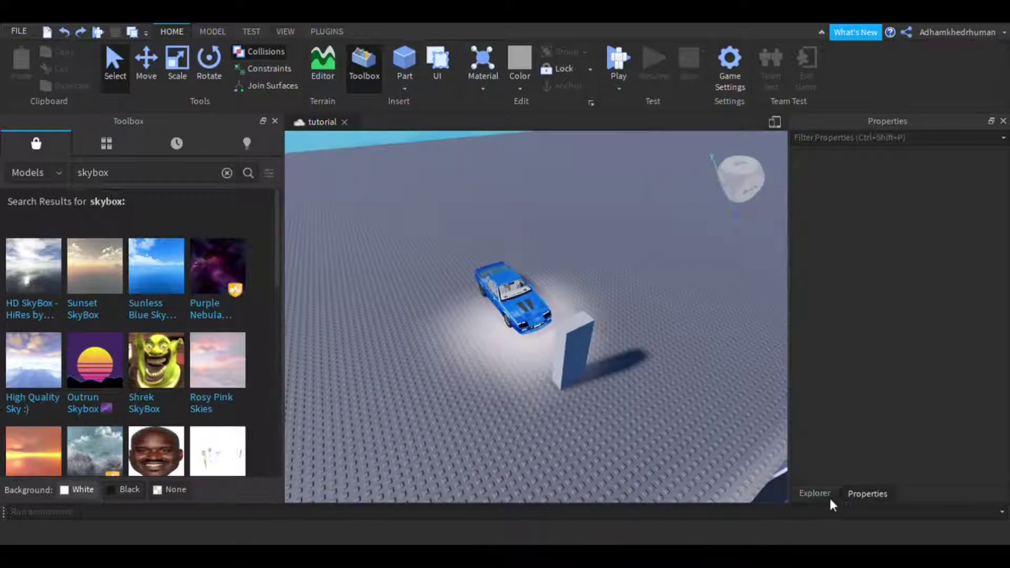
Collapse the Workspace tree, select Lighting and show its properties.
{"action": "left_click", "coordinate": [830, 496]}
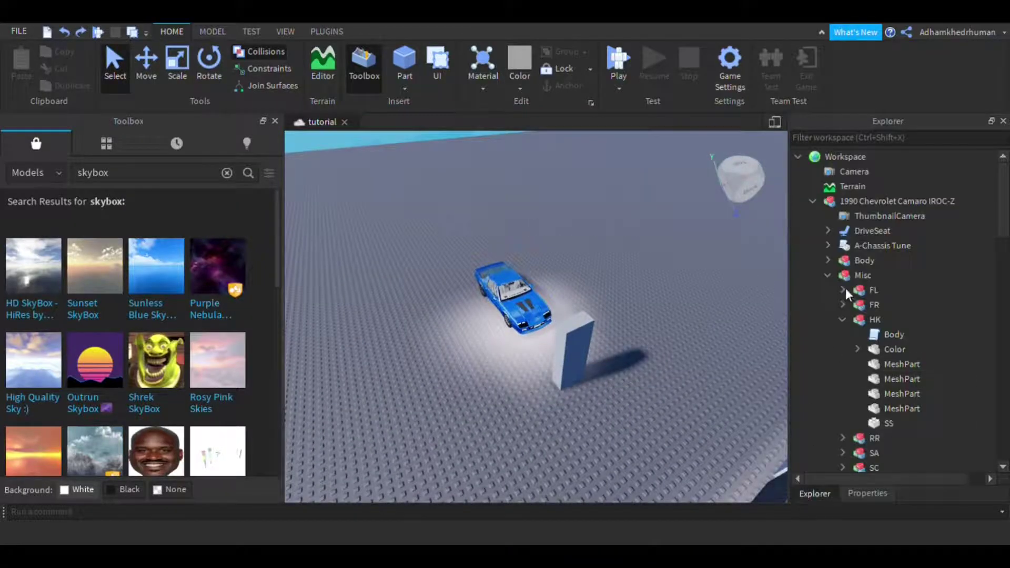
{"action": "left_click", "coordinate": [862, 494]}
{"action": "left_click", "coordinate": [831, 494]}
{"action": "left_click", "coordinate": [801, 158]}
{"action": "left_click", "coordinate": [842, 187]}
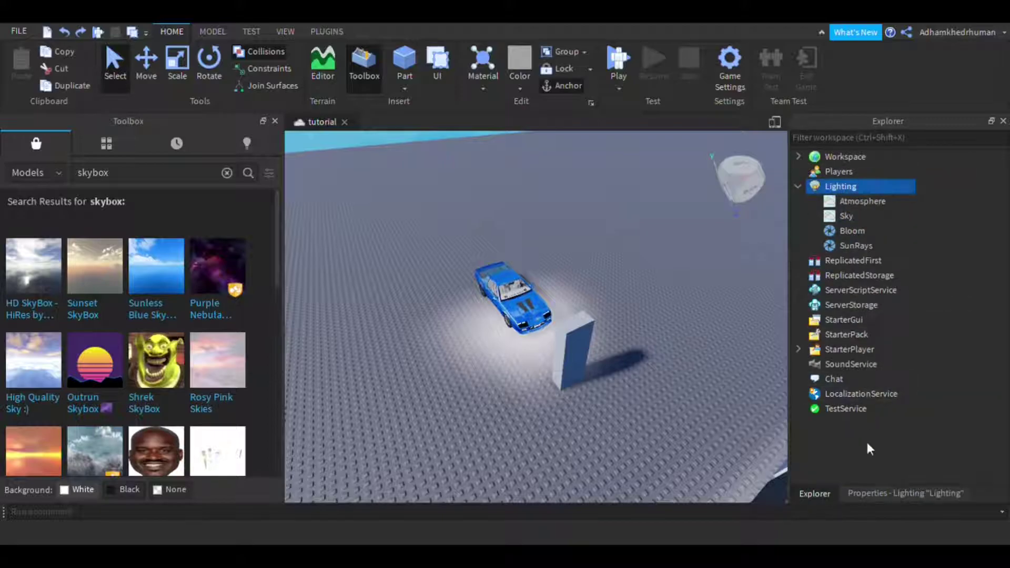
{"action": "left_click", "coordinate": [879, 498]}
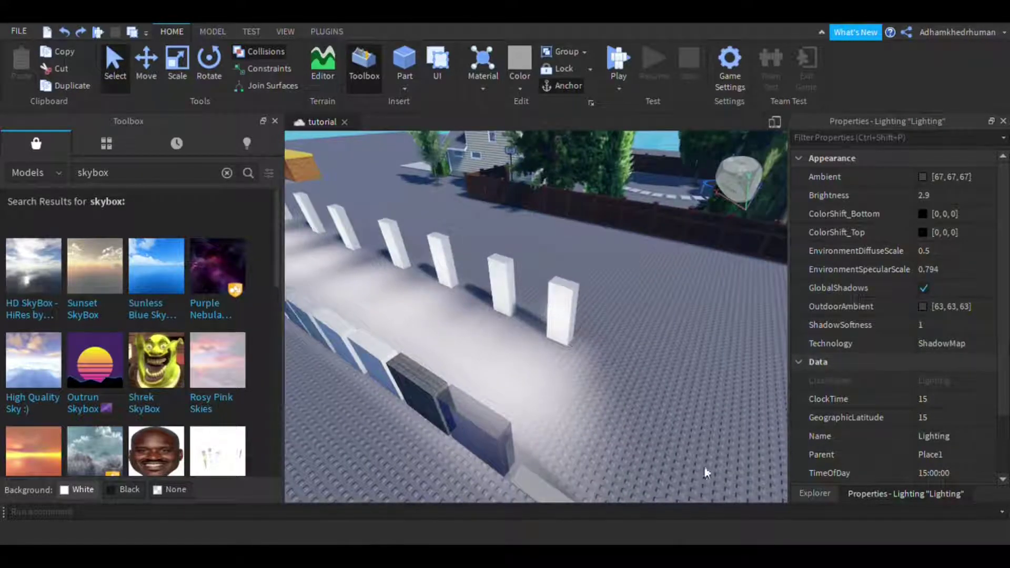
Insert a new block part on the open ground near the wooden fence and scale it into a tall block.
{"action": "left_click", "coordinate": [824, 491]}
{"action": "right_click_drag", "start_coordinate": [574, 421], "coordinate": [554, 415]}
{"action": "key", "text": "w"}
{"action": "key", "text": "w"}
{"action": "left_click", "coordinate": [416, 60]}
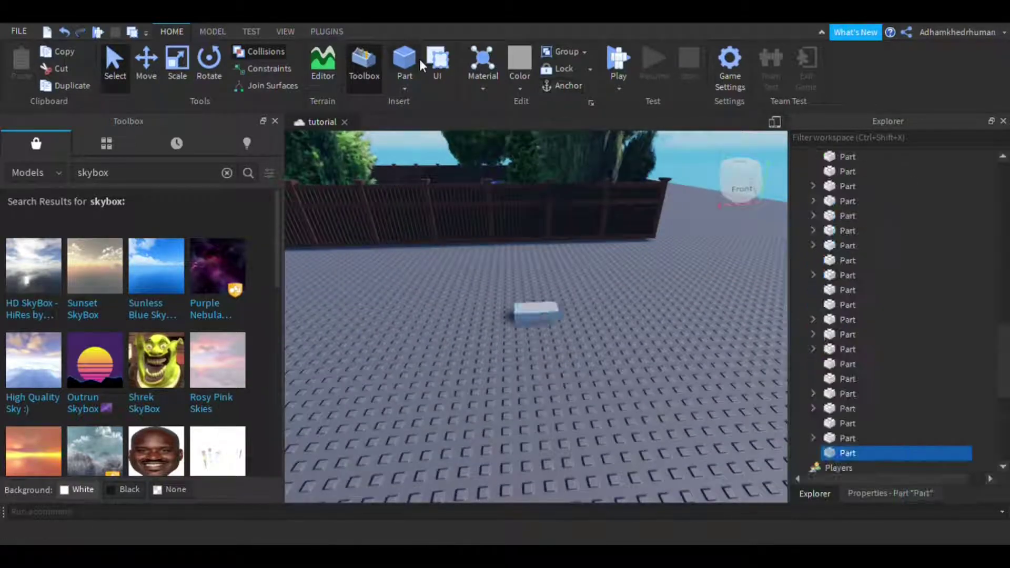
{"action": "key", "text": "w"}
{"action": "right_click_drag", "start_coordinate": [577, 324], "coordinate": [578, 315]}
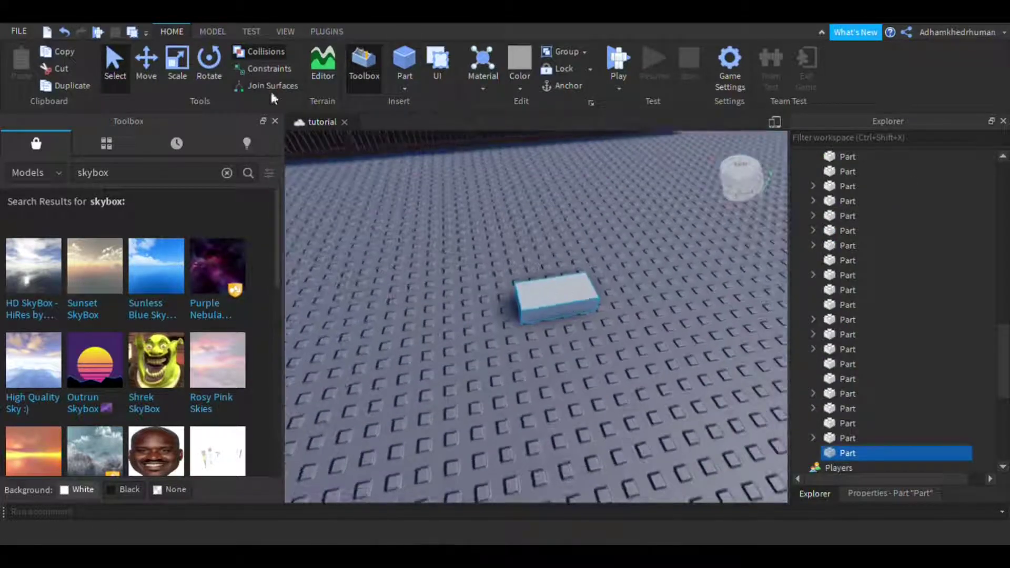
{"action": "left_click", "coordinate": [181, 69]}
{"action": "left_click_drag", "start_coordinate": [559, 260], "coordinate": [567, 147]}
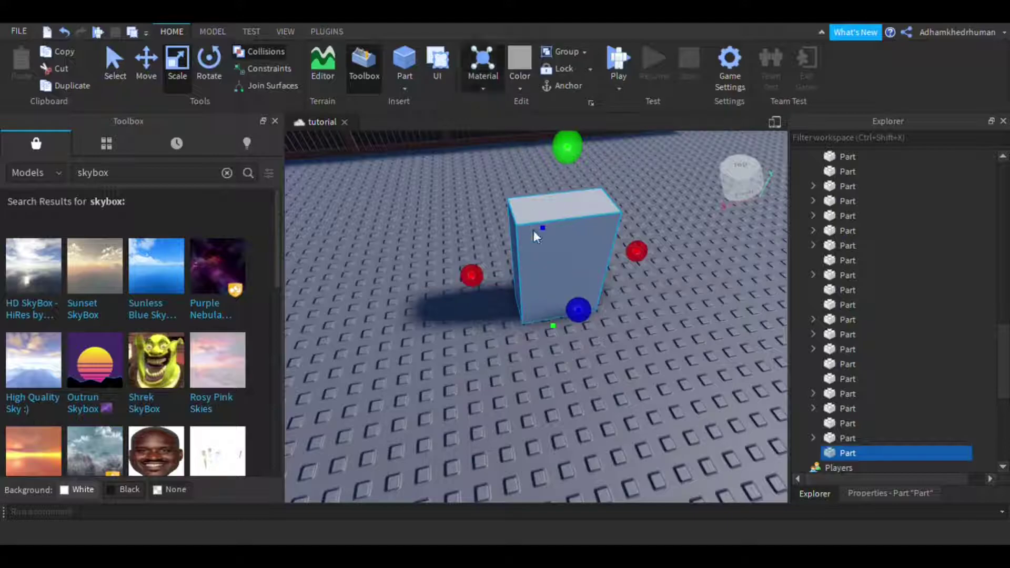
Raise the Reflectance of the tall block with the Glass material and inspect its faces up close.
{"action": "left_click", "coordinate": [880, 497]}
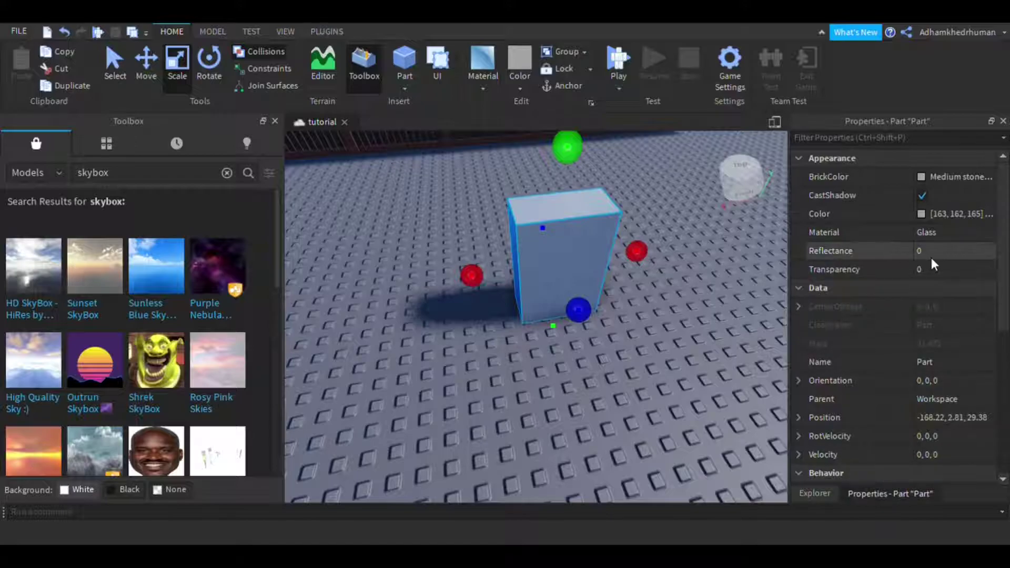
{"action": "left_click", "coordinate": [971, 250]}
{"action": "mouse_move", "coordinate": [972, 254]}
{"action": "left_mouse_down"}
{"action": "mouse_move", "coordinate": [996, 255]}
{"action": "mouse_move", "coordinate": [987, 258]}
{"action": "left_mouse_up"}
{"action": "left_click", "coordinate": [708, 371]}
{"action": "mouse_move", "coordinate": [708, 371]}
{"action": "right_mouse_down"}
{"action": "mouse_move", "coordinate": [730, 402]}
{"action": "mouse_move", "coordinate": [707, 368]}
{"action": "right_mouse_up"}
{"action": "key", "text": "w"}
Undo the block's Reflectance and Material changes and delete the block.
{"action": "key", "text": "ctrl+z"}
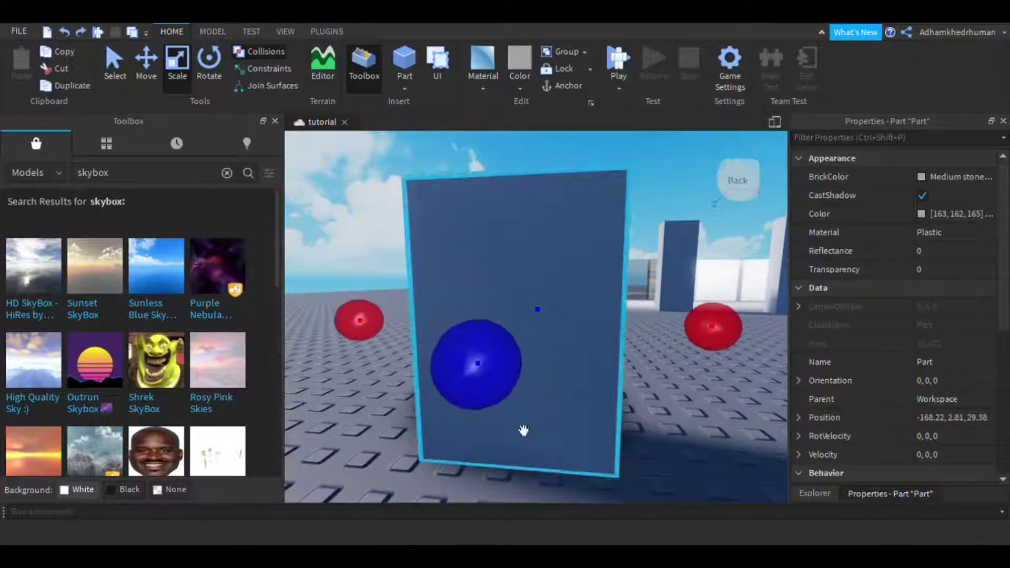
{"action": "key", "text": "Delete"}
{"action": "right_click_drag", "start_coordinate": [443, 283], "coordinate": [485, 305]}
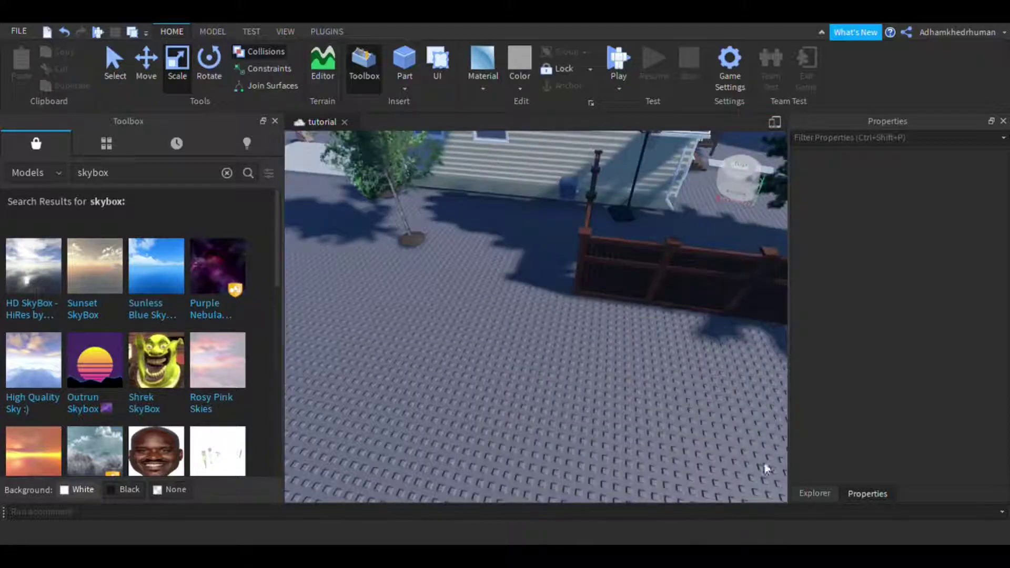
Collapse the Workspace tree again, select Lighting and bring up its properties.
{"action": "left_click", "coordinate": [801, 493]}
{"action": "left_click_drag", "start_coordinate": [1003, 335], "coordinate": [1003, 166]}
{"action": "left_click", "coordinate": [797, 156]}
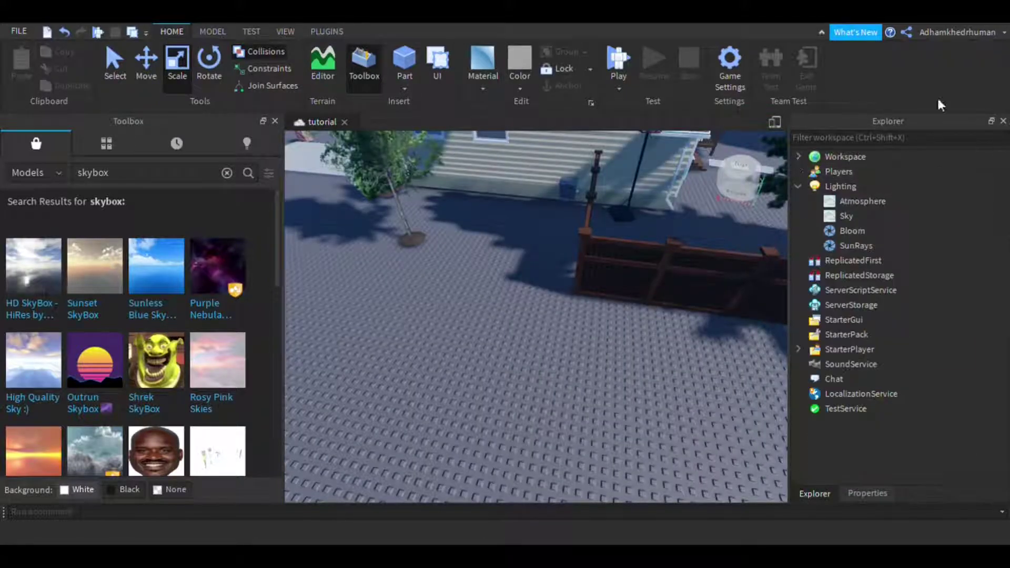
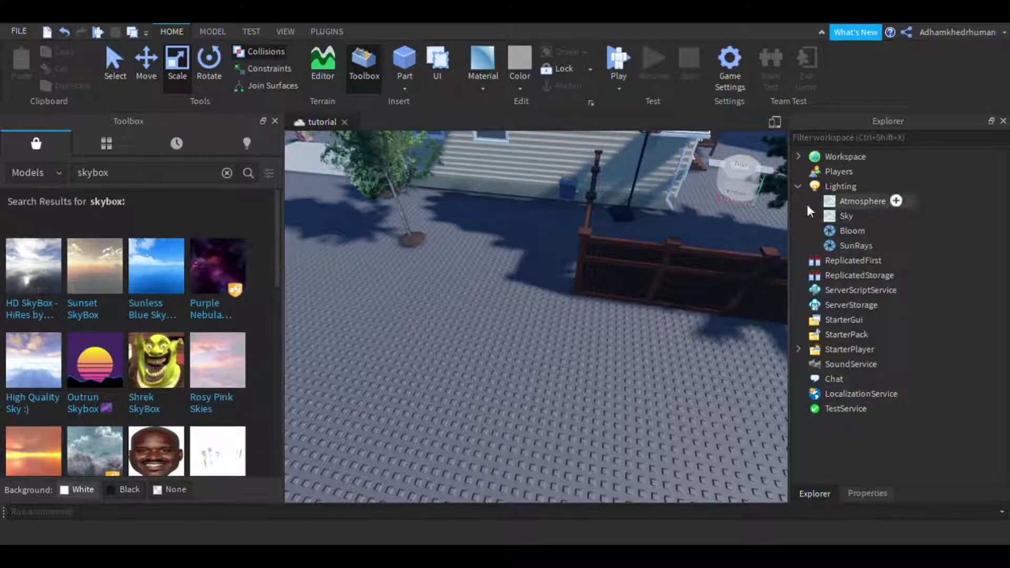
{"action": "left_click", "coordinate": [854, 188]}
{"action": "left_click", "coordinate": [877, 493]}
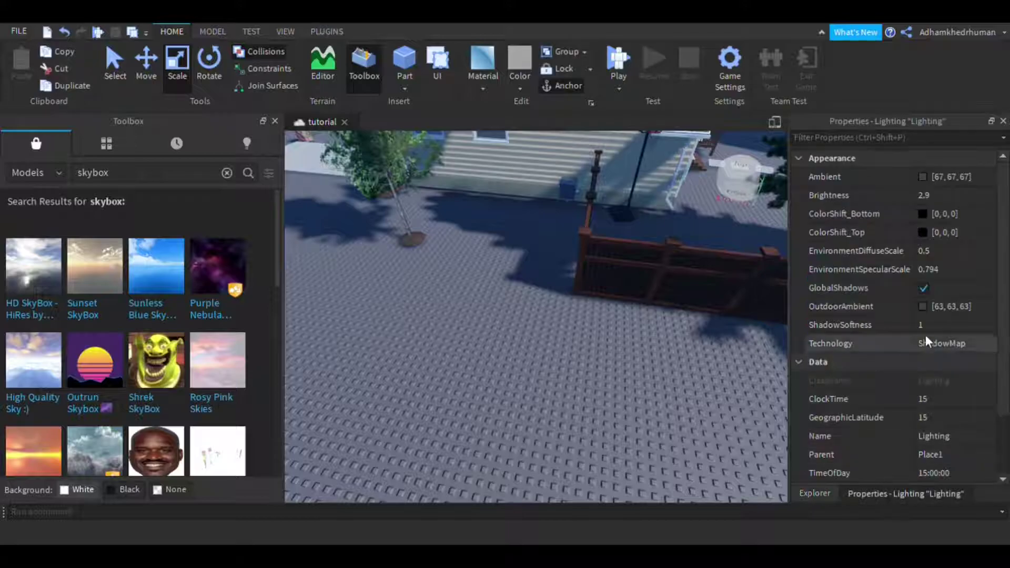
Set the Lighting Technology to Future and go inside the house.
{"action": "left_click", "coordinate": [953, 343]}
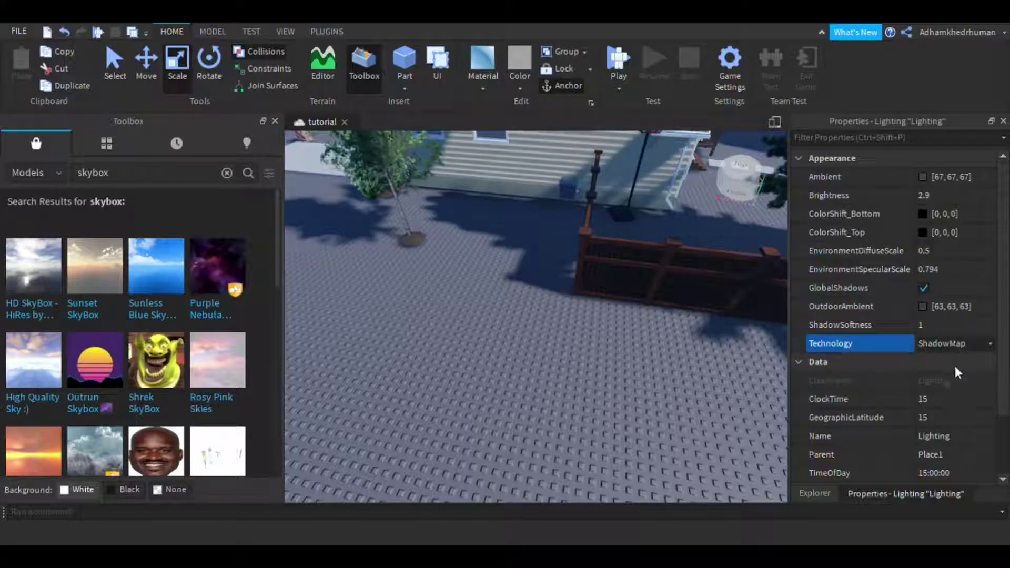
{"action": "right_click_drag", "start_coordinate": [630, 401], "coordinate": [683, 401]}
{"action": "key", "text": "w"}
{"action": "key", "text": "w"}
Switch the Lighting Technology to ShadowMap and view the kitchen for comparison.
{"action": "left_click", "coordinate": [959, 343]}
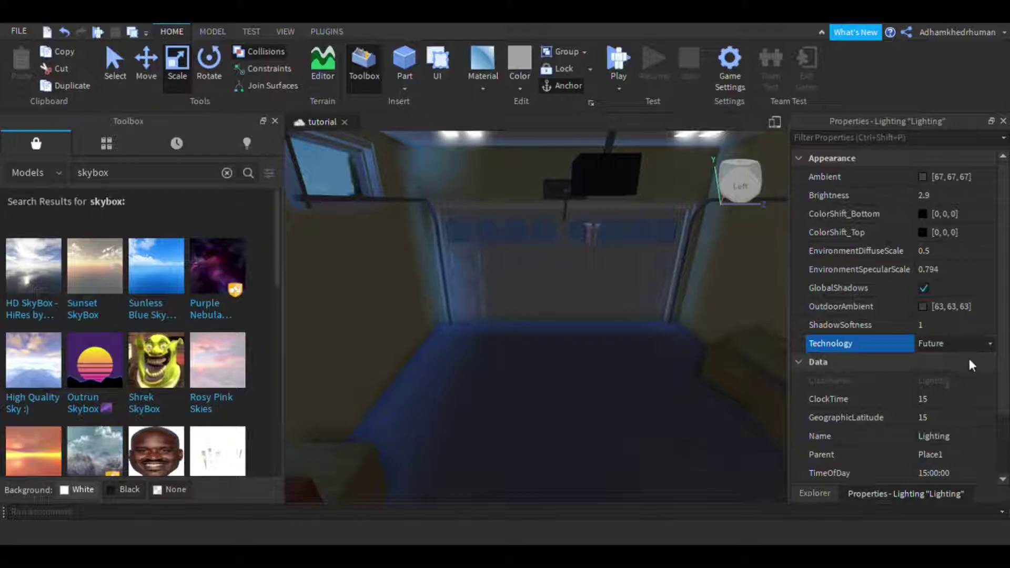
{"action": "left_click", "coordinate": [974, 381]}
{"action": "mouse_move", "coordinate": [630, 433]}
{"action": "right_mouse_down"}
{"action": "mouse_move", "coordinate": [643, 424]}
{"action": "mouse_move", "coordinate": [621, 435]}
{"action": "mouse_move", "coordinate": [644, 423]}
{"action": "right_mouse_up"}
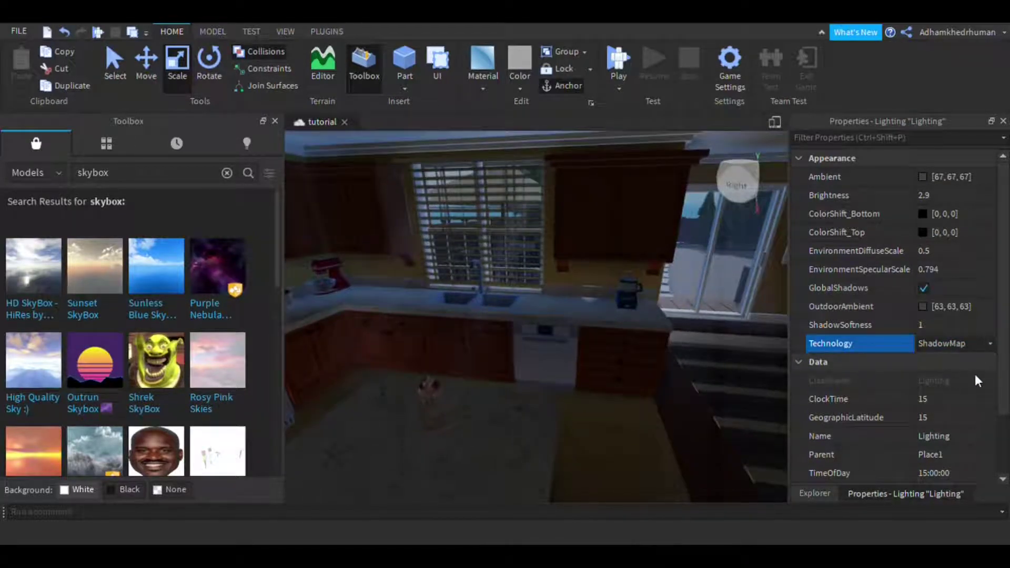
Switch the Lighting Technology to Future and inspect the light pools in the kitchen and the brick room.
{"action": "key", "text": "Down"}
{"action": "right_click_drag", "start_coordinate": [711, 421], "coordinate": [700, 424]}
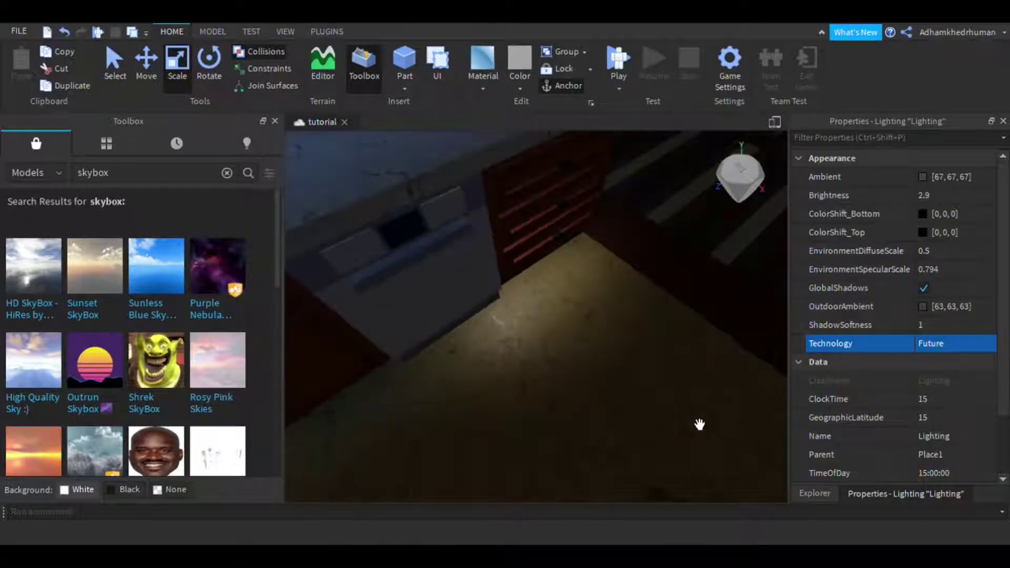
{"action": "scroll", "coordinate": [700, 425], "scroll_direction": "down", "scroll_amount": 6}
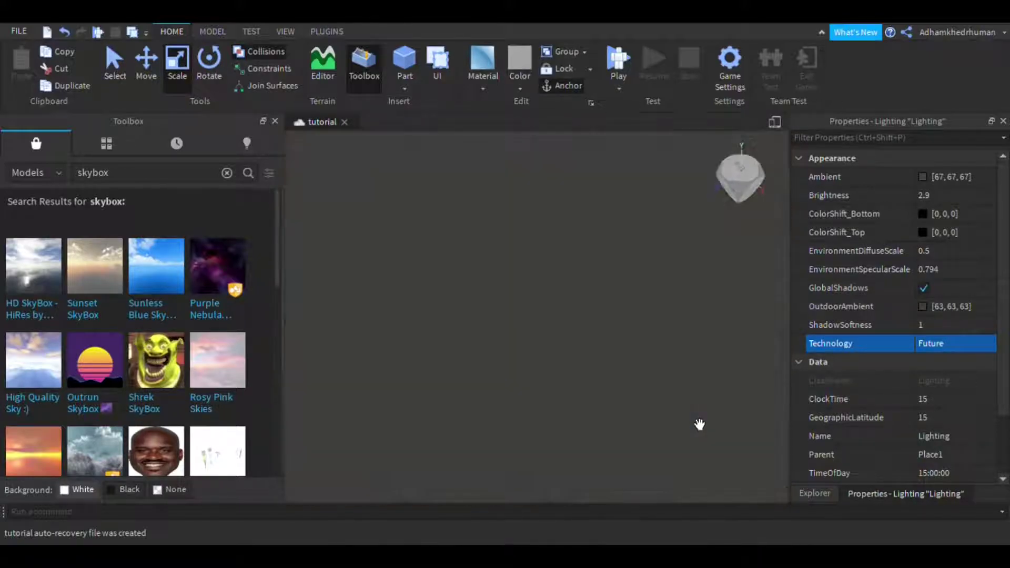
{"action": "scroll", "coordinate": [700, 425], "scroll_direction": "up", "scroll_amount": 3}
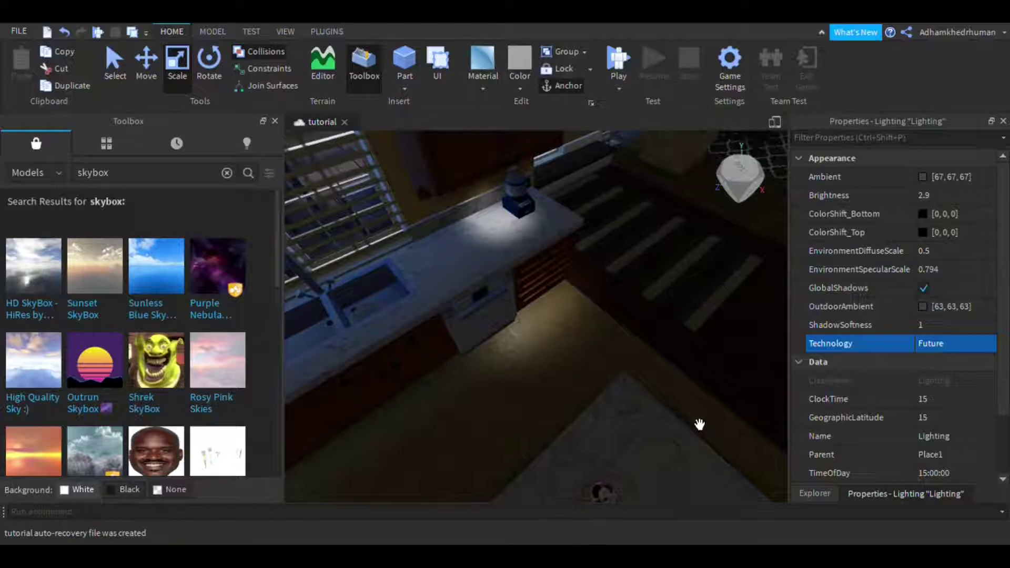
{"action": "mouse_move", "coordinate": [667, 443]}
{"action": "right_mouse_down"}
{"action": "mouse_move", "coordinate": [640, 415]}
{"action": "mouse_move", "coordinate": [665, 442]}
{"action": "right_mouse_up"}
{"action": "scroll", "coordinate": [643, 420], "scroll_direction": "down", "scroll_amount": 5}
{"action": "scroll", "coordinate": [643, 420], "scroll_direction": "up", "scroll_amount": 4}
{"action": "scroll", "coordinate": [667, 443], "scroll_direction": "up", "scroll_amount": 4}
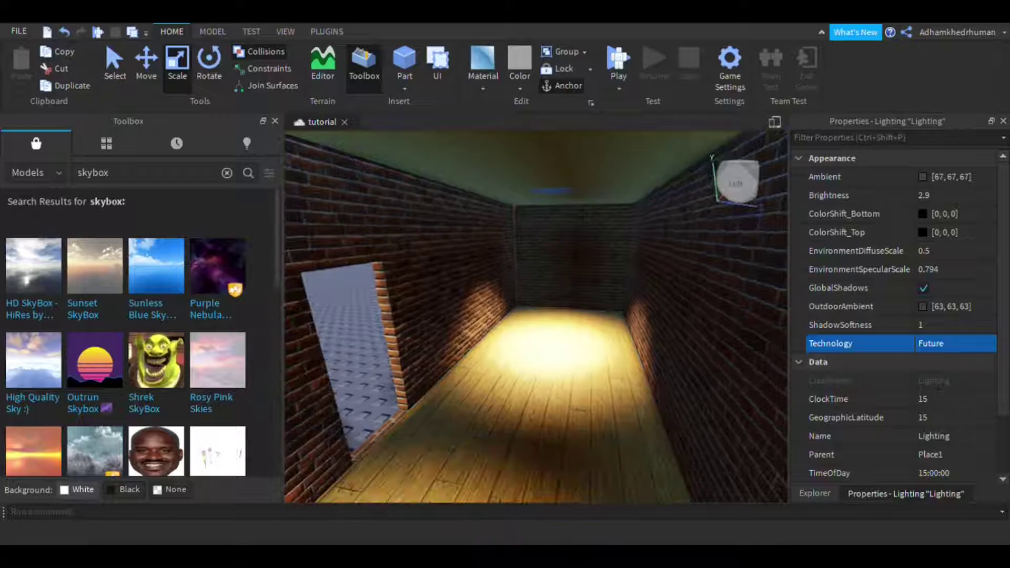
Compare the brick room's lighting with Technology set to ShadowMap, Voxel and ShadowMap again.
{"action": "left_click", "coordinate": [993, 349]}
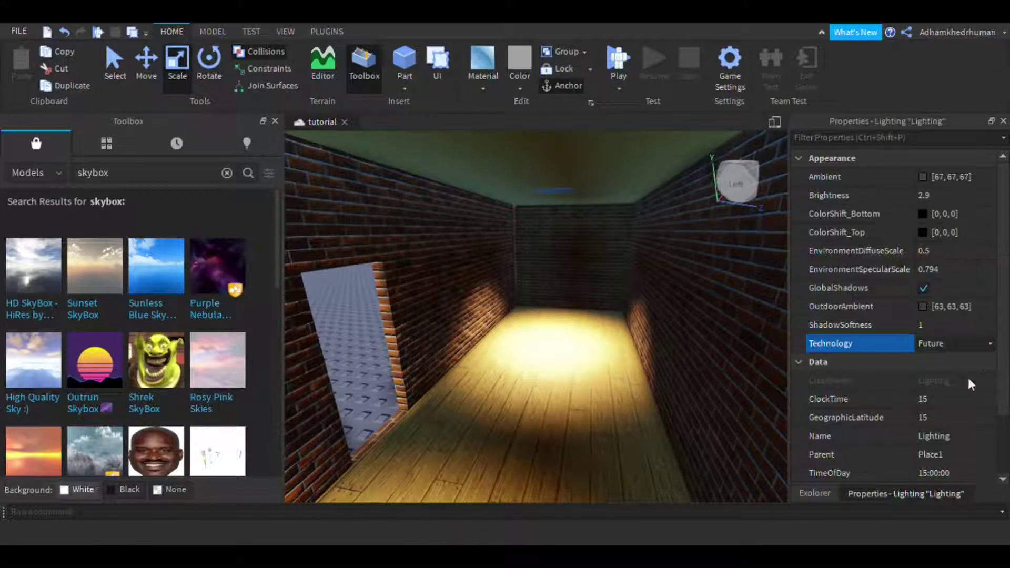
{"action": "scroll", "coordinate": [972, 352], "scroll_direction": "up", "scroll_amount": 1}
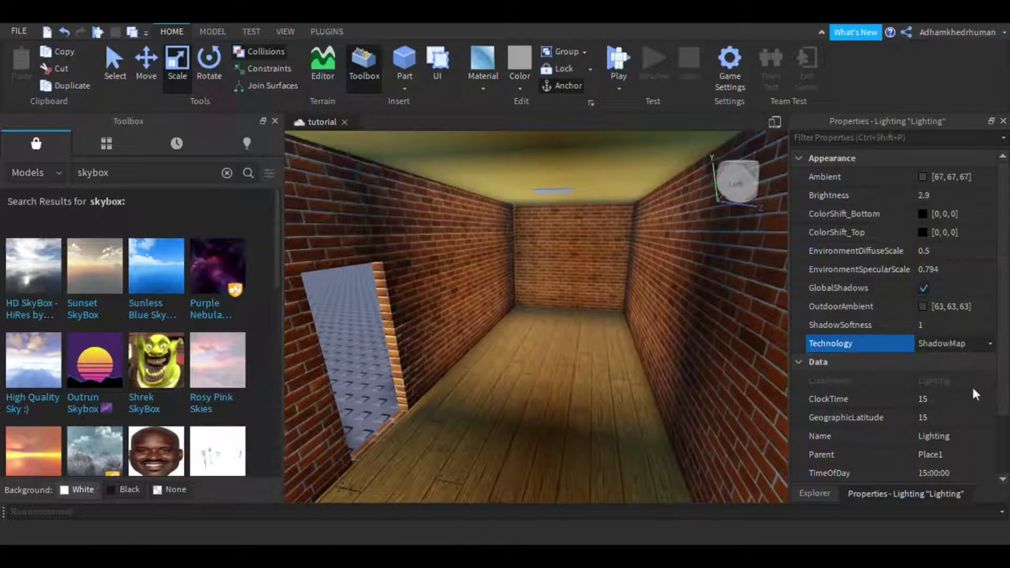
{"action": "left_click", "coordinate": [974, 388]}
{"action": "left_click", "coordinate": [982, 327]}
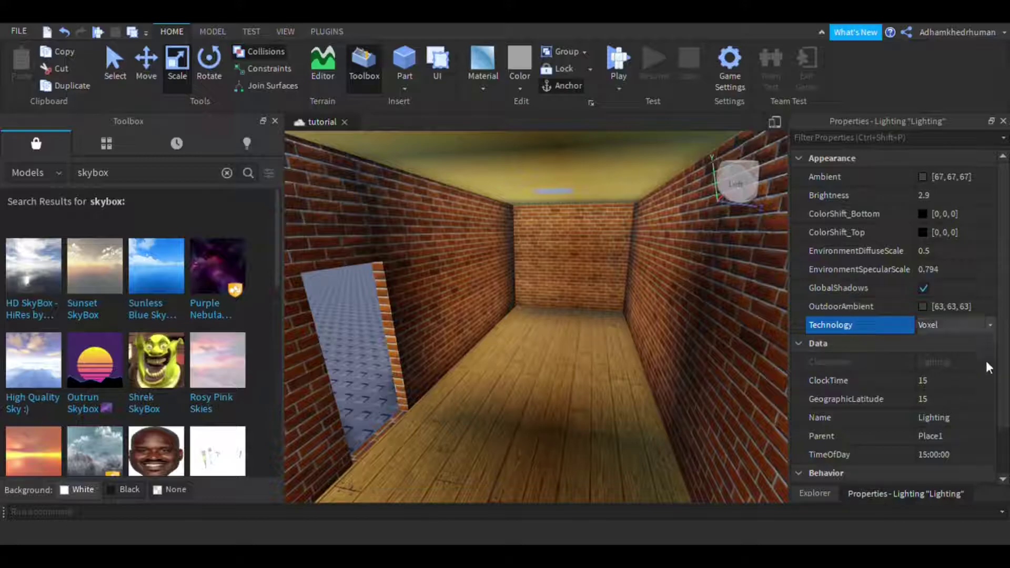
{"action": "left_click", "coordinate": [987, 365]}
{"action": "right_click_drag", "start_coordinate": [678, 410], "coordinate": [677, 410]}
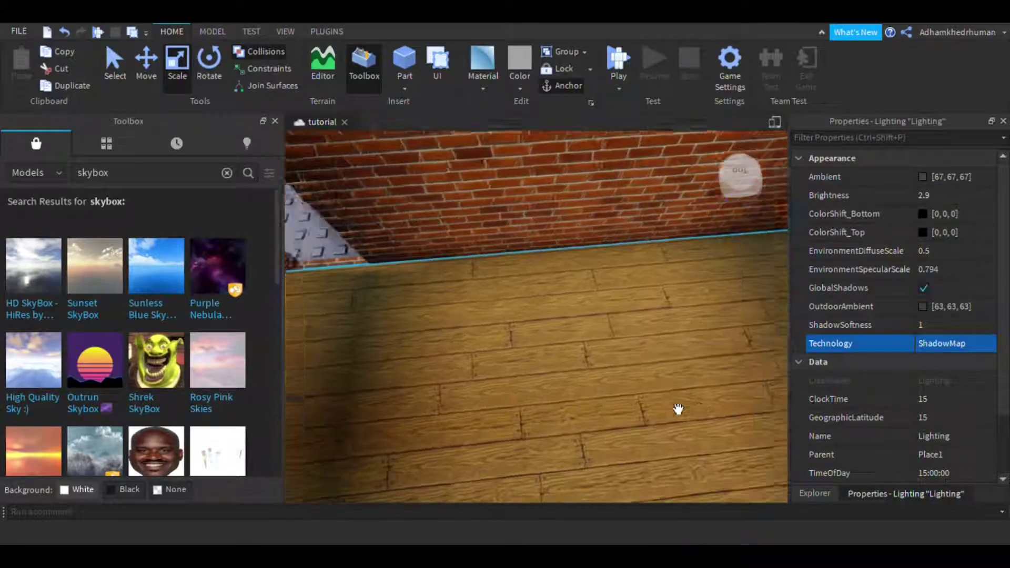
Set the Lighting Technology to Future and select the light panel part on the brick room's ceiling.
{"action": "left_click", "coordinate": [988, 345]}
{"action": "left_click", "coordinate": [975, 373]}
{"action": "mouse_move", "coordinate": [719, 423]}
{"action": "right_mouse_down"}
{"action": "mouse_move", "coordinate": [710, 423]}
{"action": "mouse_move", "coordinate": [732, 422]}
{"action": "mouse_move", "coordinate": [717, 425]}
{"action": "mouse_move", "coordinate": [719, 414]}
{"action": "mouse_move", "coordinate": [715, 438]}
{"action": "mouse_move", "coordinate": [722, 425]}
{"action": "mouse_move", "coordinate": [708, 419]}
{"action": "mouse_move", "coordinate": [719, 424]}
{"action": "right_mouse_up"}
{"action": "scroll", "coordinate": [718, 424], "scroll_direction": "down", "scroll_amount": 3}
{"action": "scroll", "coordinate": [719, 425], "scroll_direction": "up", "scroll_amount": 3}
{"action": "left_click", "coordinate": [652, 292]}
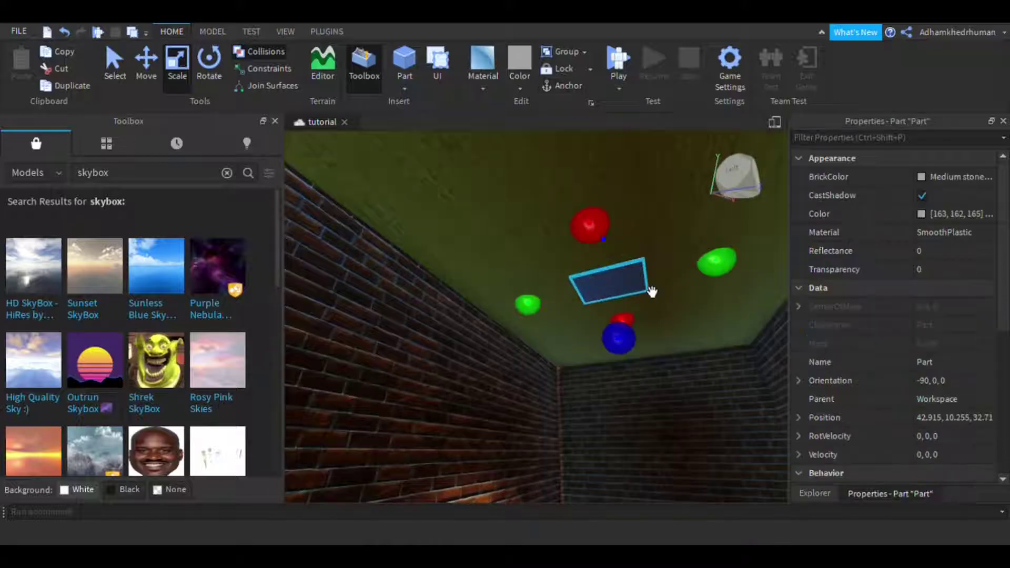
Lower the Brightness of the SpotLight inside the brick room's ceiling light panel to about 0.9.
{"action": "left_click", "coordinate": [812, 495]}
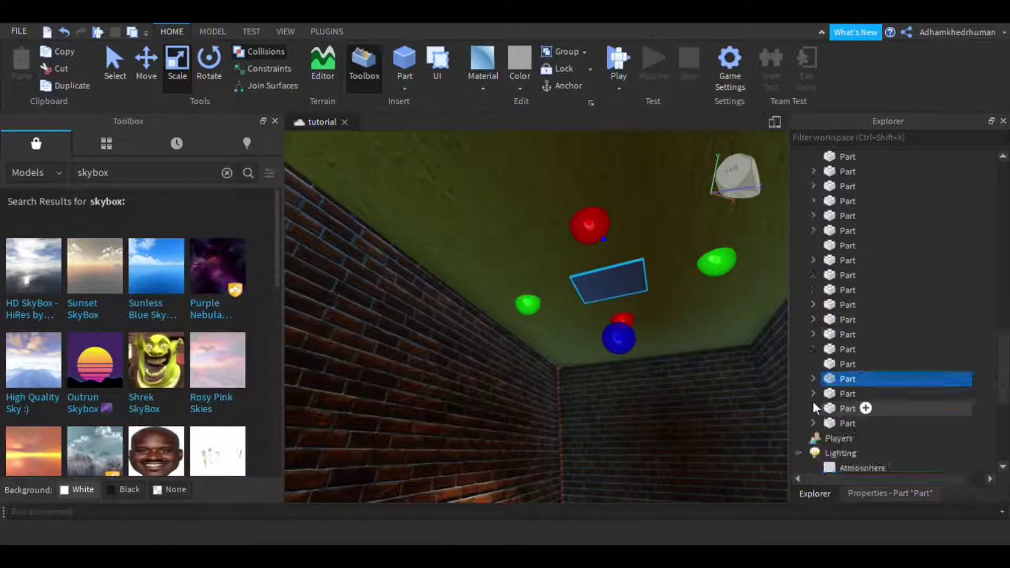
{"action": "left_click", "coordinate": [814, 379]}
{"action": "left_click", "coordinate": [851, 393]}
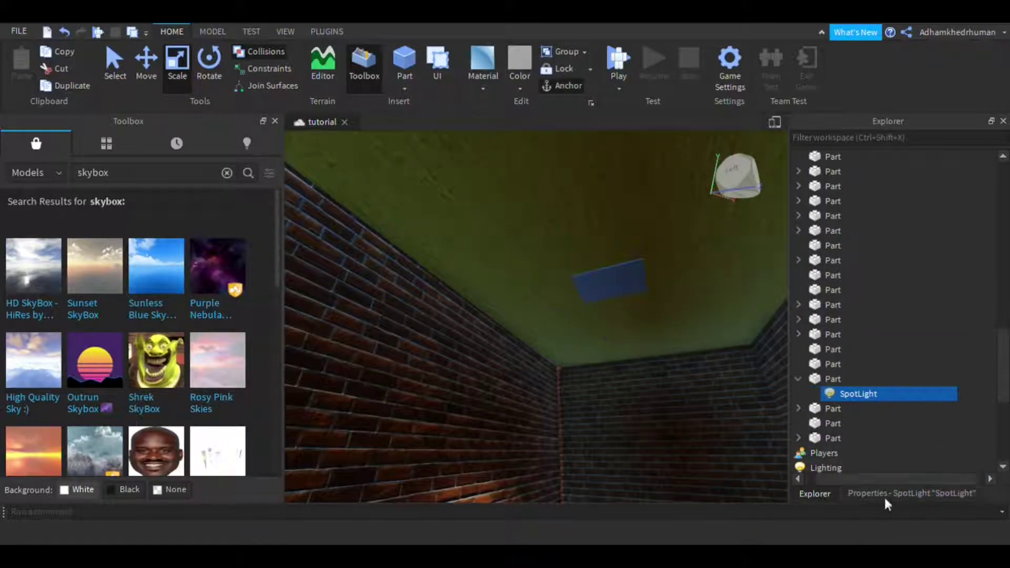
{"action": "left_click", "coordinate": [898, 494]}
{"action": "left_click", "coordinate": [900, 196]}
{"action": "mouse_move", "coordinate": [928, 198]}
{"action": "left_mouse_down"}
{"action": "mouse_move", "coordinate": [936, 193]}
{"action": "mouse_move", "coordinate": [910, 198]}
{"action": "left_mouse_up"}
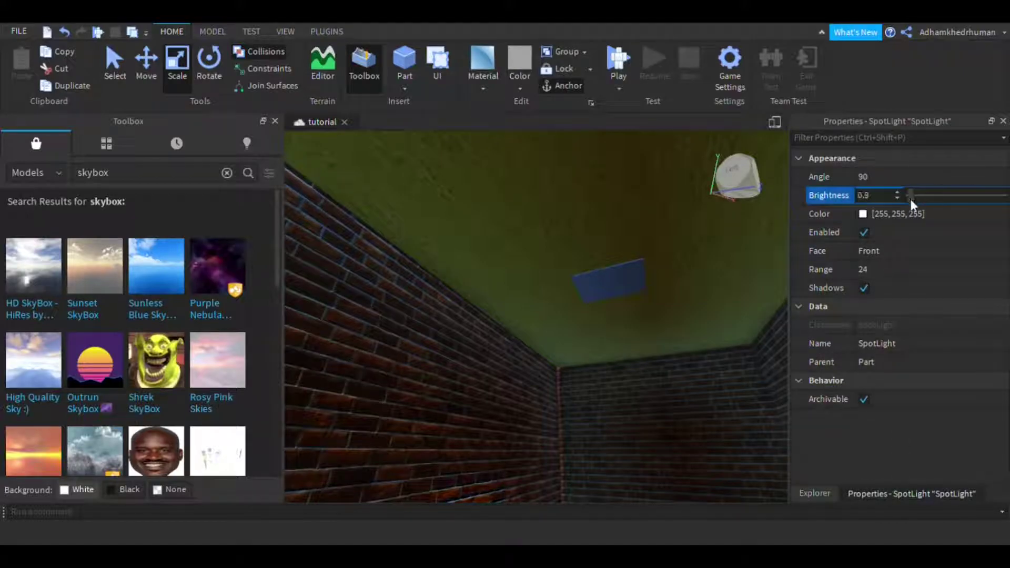
Examine the lighting in the brick room, around the laptop desk in the house, and over the whole scene from above.
{"action": "right_click_drag", "start_coordinate": [717, 348], "coordinate": [713, 350]}
{"action": "key", "text": "s"}
{"action": "key", "text": "w"}
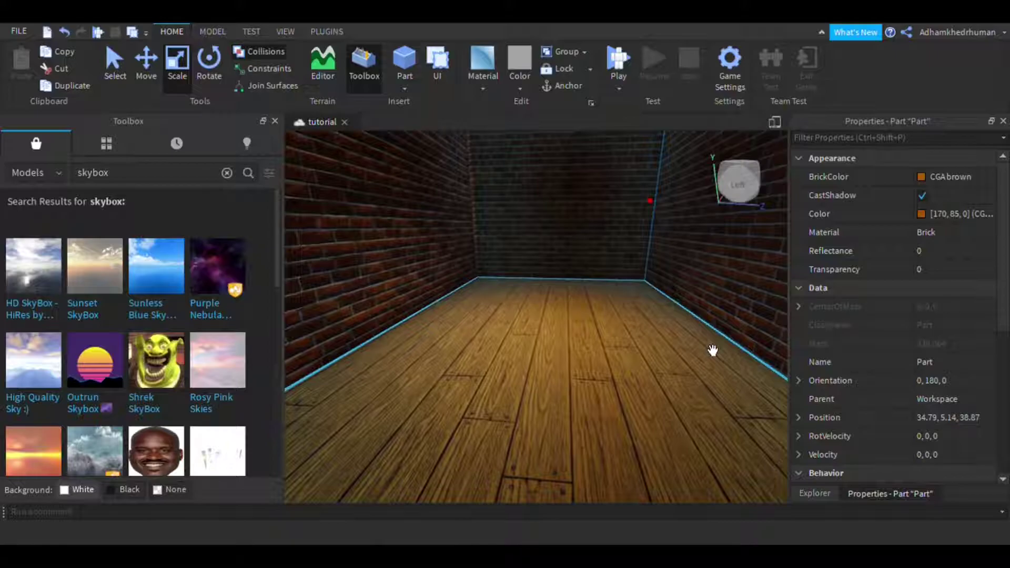
{"action": "mouse_move", "coordinate": [713, 350]}
{"action": "right_mouse_down"}
{"action": "mouse_move", "coordinate": [720, 356]}
{"action": "mouse_move", "coordinate": [694, 327]}
{"action": "mouse_move", "coordinate": [713, 350]}
{"action": "right_mouse_up"}
{"action": "key", "text": "s"}
{"action": "key", "text": "w"}
{"action": "key", "text": "w"}
{"action": "key", "text": "w"}
{"action": "key", "text": "w"}
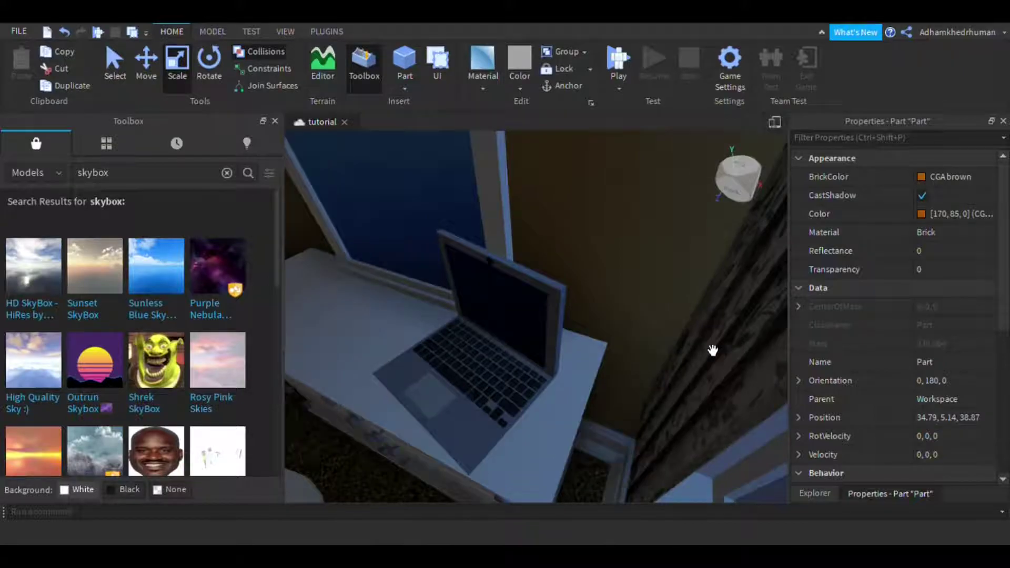
{"action": "right_click_drag", "start_coordinate": [606, 472], "coordinate": [565, 437]}
Set the Lighting service's ClockTime to 20 to turn the scene to night.
{"action": "scroll", "coordinate": [824, 441], "scroll_direction": "down", "scroll_amount": 5}
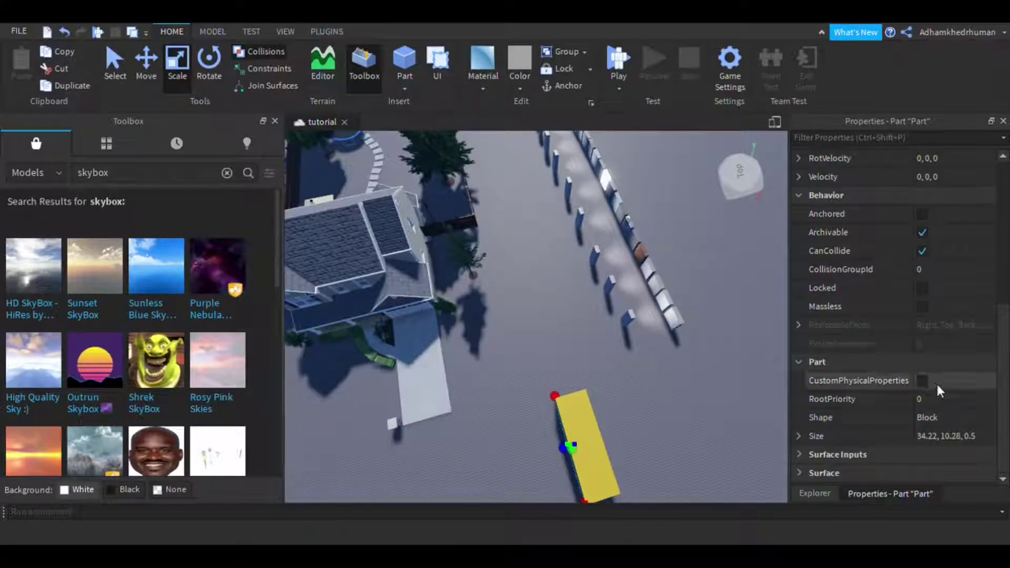
{"action": "scroll", "coordinate": [936, 384], "scroll_direction": "up", "scroll_amount": 5}
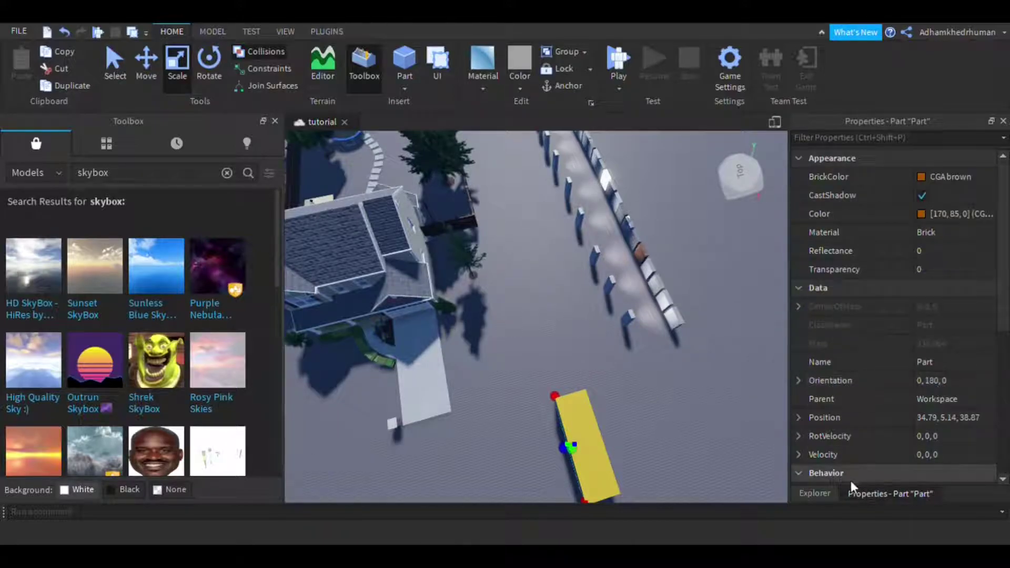
{"action": "left_click", "coordinate": [817, 495]}
{"action": "left_click", "coordinate": [996, 361]}
{"action": "left_click_drag", "start_coordinate": [1003, 345], "coordinate": [1002, 173]}
{"action": "left_click", "coordinate": [798, 157]}
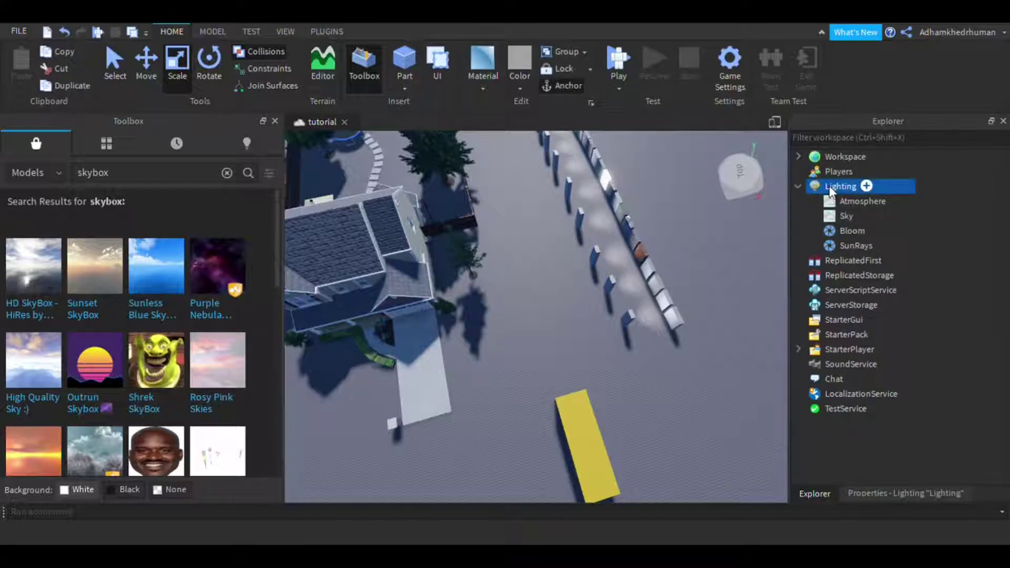
{"action": "left_click", "coordinate": [904, 492]}
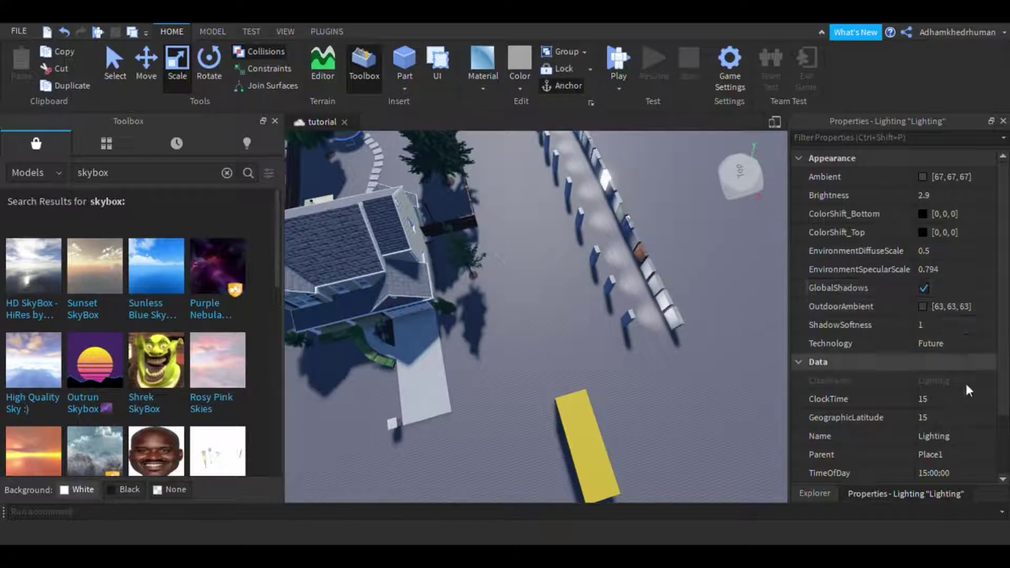
{"action": "left_click", "coordinate": [954, 413]}
{"action": "left_click", "coordinate": [947, 399]}
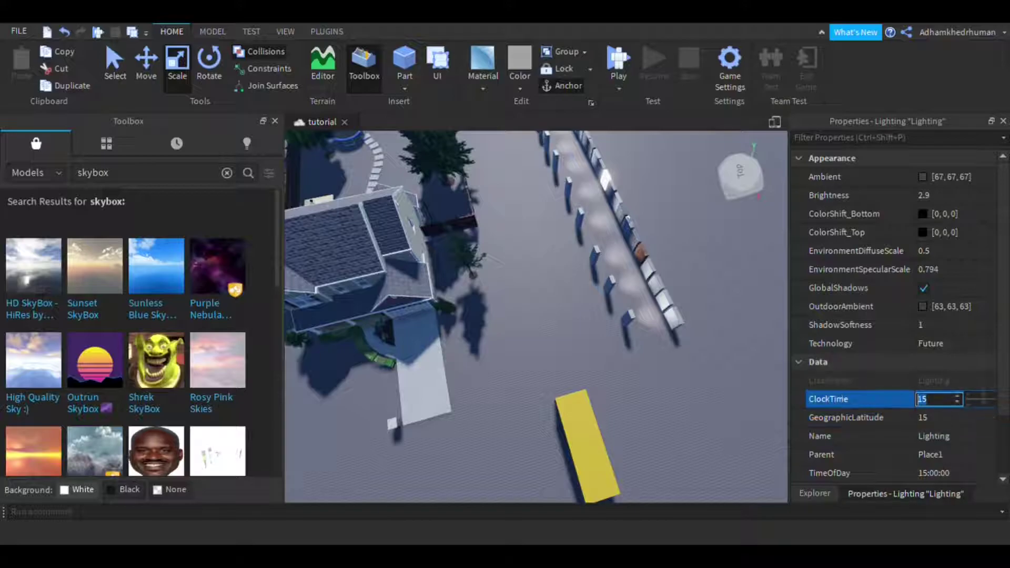
{"action": "type", "text": "20"}
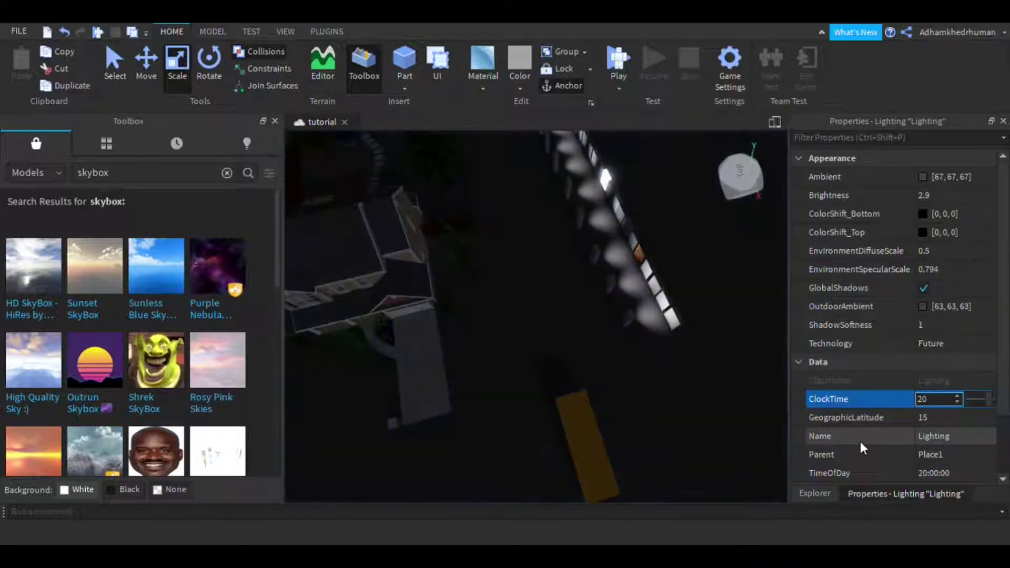
{"action": "key", "text": "Return"}
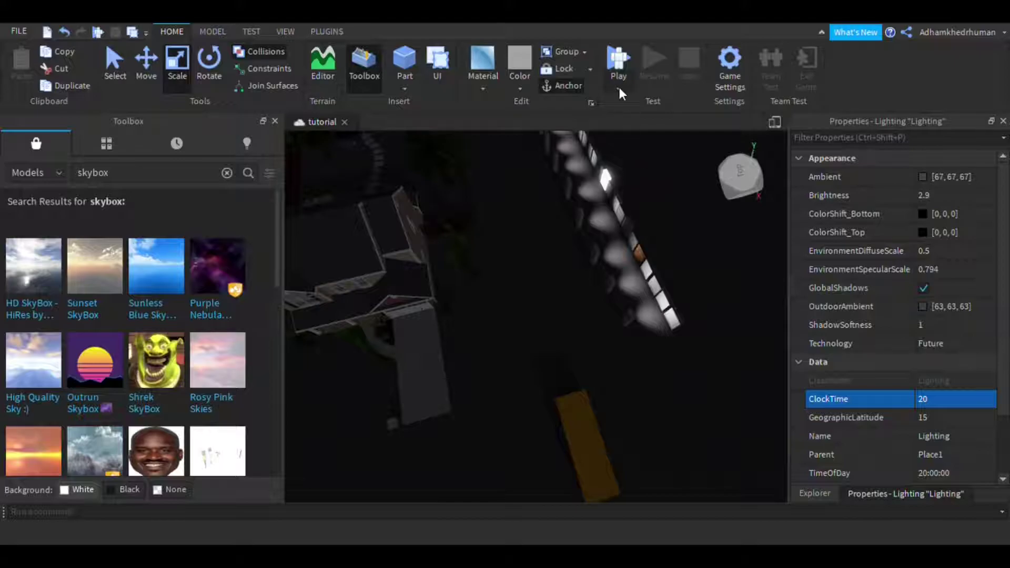
Start a playtest, decline the free Cozy Family Home offer and walk the character to the house's front door.
{"action": "key", "text": "F5"}
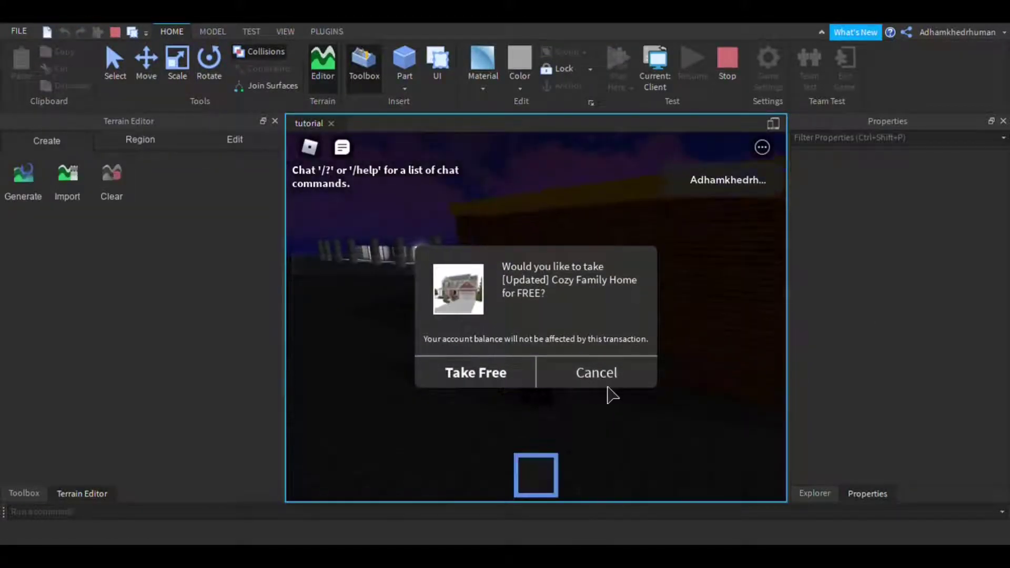
{"action": "left_click", "coordinate": [600, 373]}
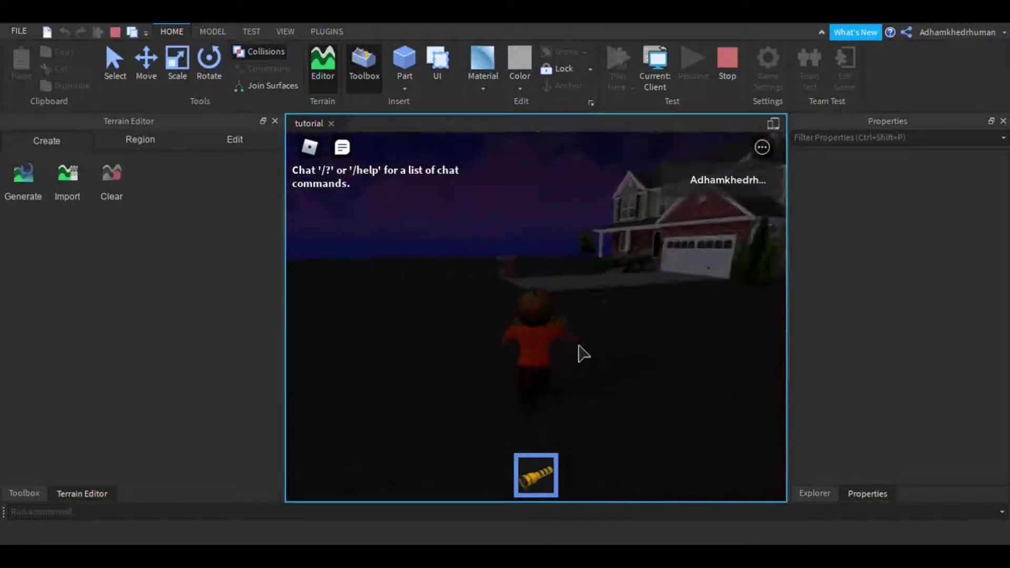
{"action": "key", "text": "w"}
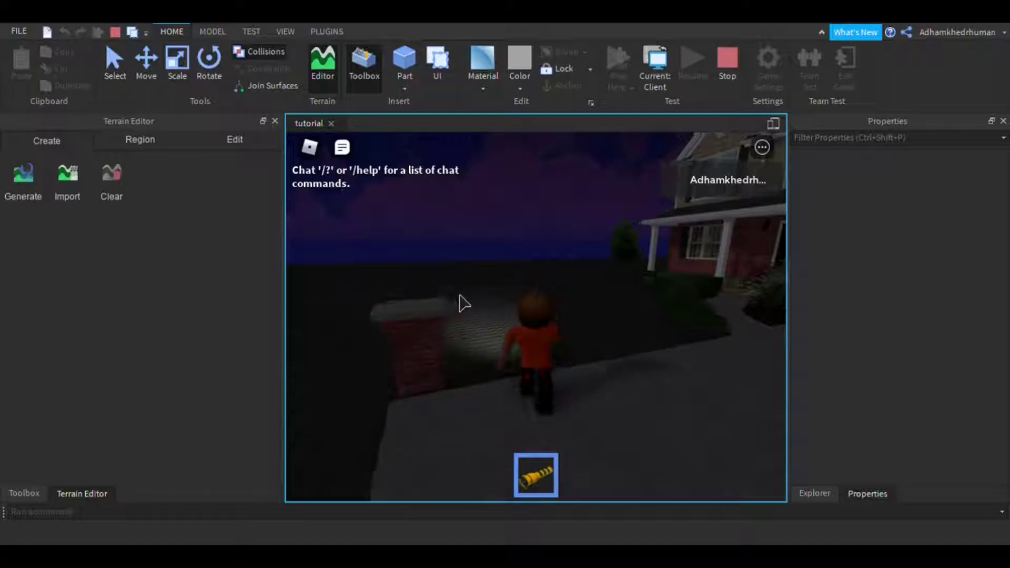
{"action": "key", "text": "w"}
{"action": "right_click_drag", "start_coordinate": [458, 302], "coordinate": [571, 268]}
{"action": "key", "text": "w"}
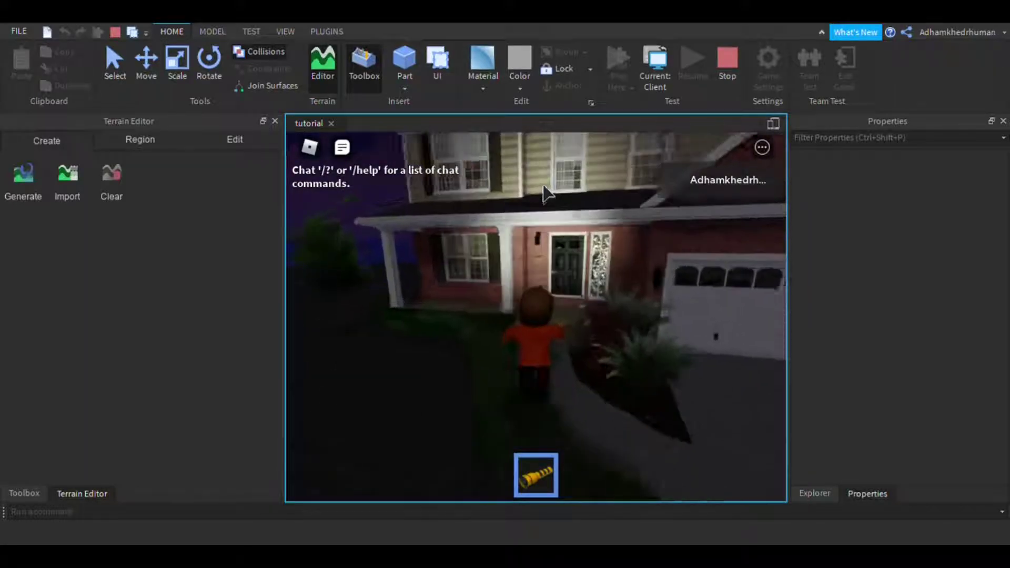
{"action": "key", "text": "w"}
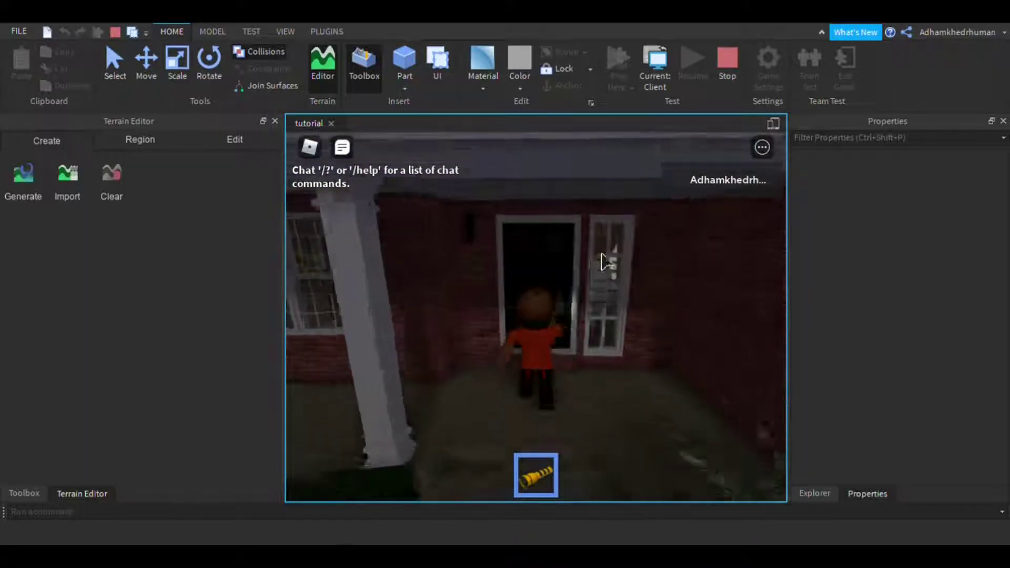
Walk through the hallway and kitchen, examining the flashlight's beam on the walls and furniture.
{"action": "key", "text": "w"}
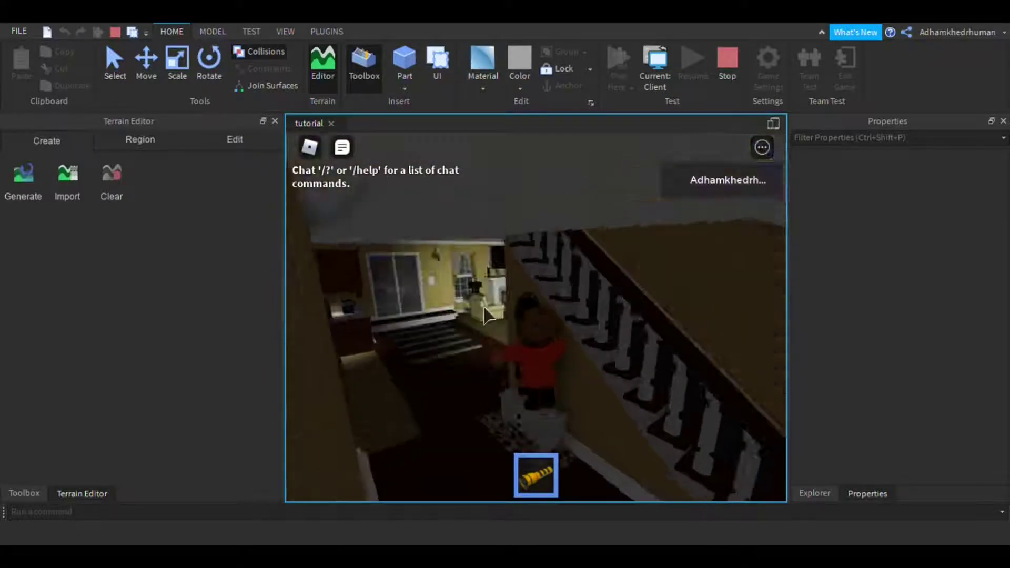
{"action": "key", "text": "w"}
{"action": "right_click_drag", "start_coordinate": [462, 329], "coordinate": [461, 326]}
{"action": "key", "text": "w"}
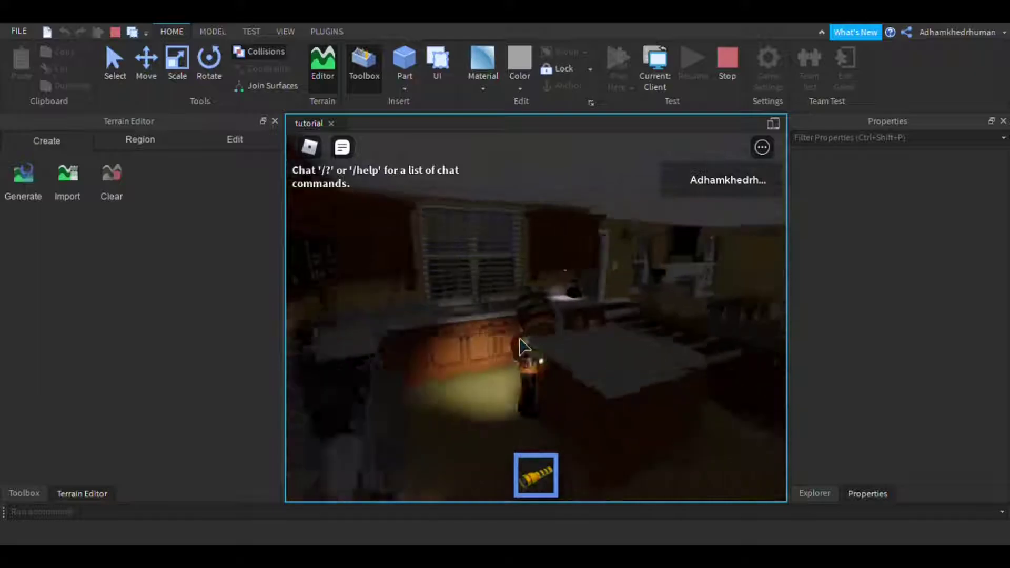
{"action": "key", "text": "w"}
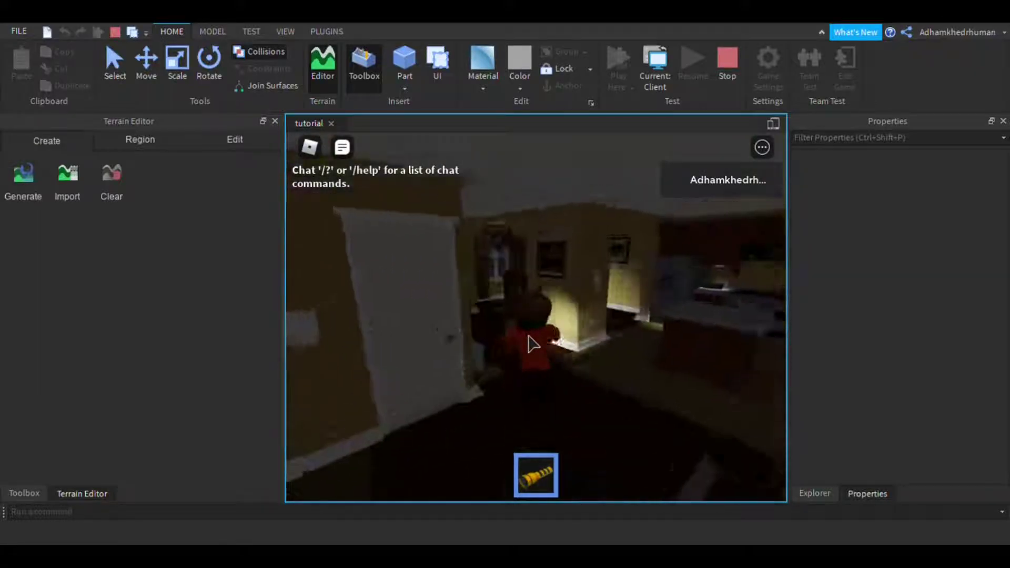
{"action": "key", "text": "w"}
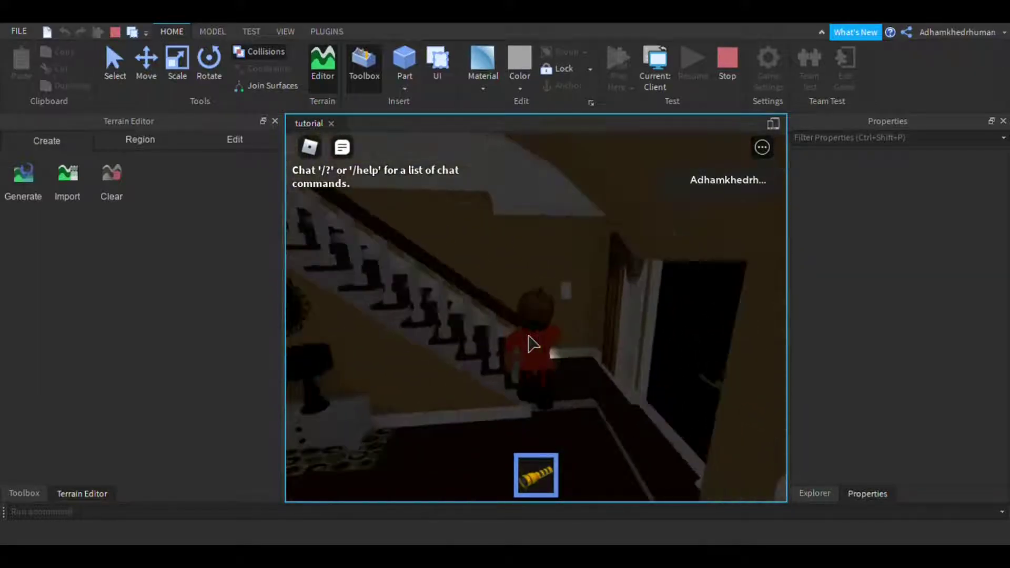
Inspect the flashlight's light and shadows on the brickwork and trim around the front door.
{"action": "key", "text": "w"}
{"action": "right_click_drag", "start_coordinate": [529, 337], "coordinate": [528, 340]}
{"action": "key", "text": "w"}
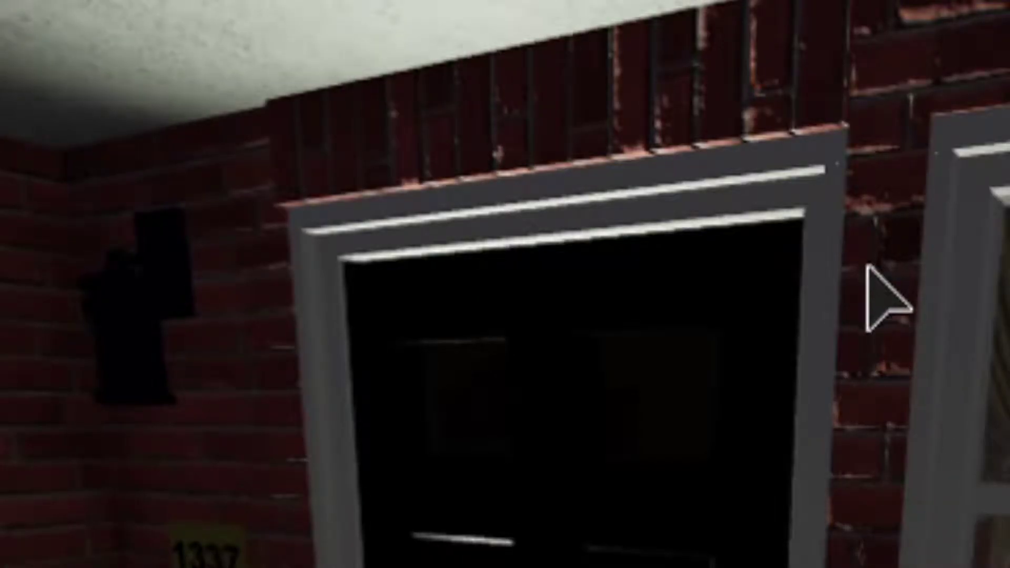
{"action": "key", "text": "w"}
{"action": "right_click_drag", "start_coordinate": [867, 268], "coordinate": [868, 268]}
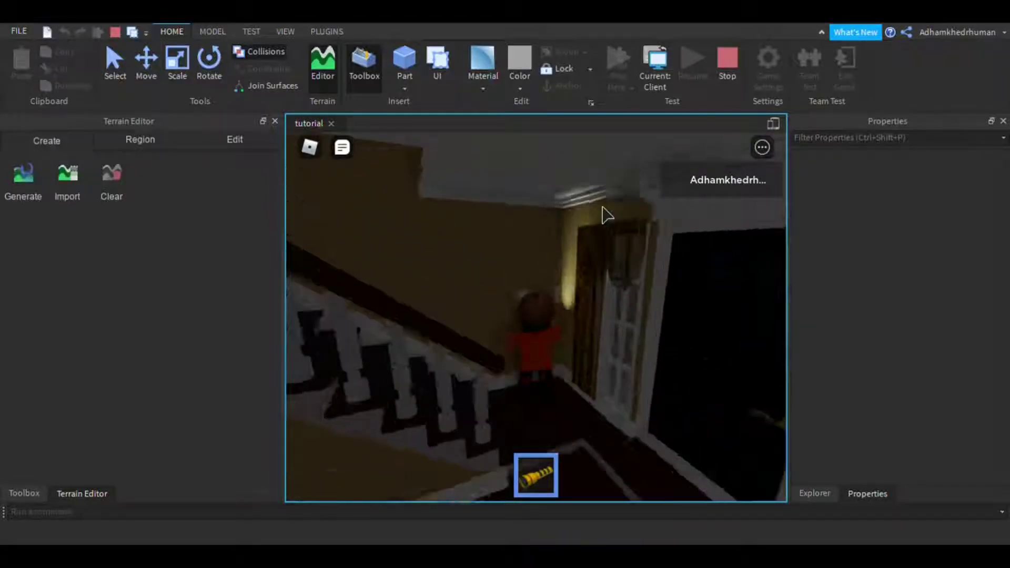
Walk from the staircase into the bathroom to check how the flashlight lights the rooms.
{"action": "key", "text": "w"}
{"action": "right_click_drag", "start_coordinate": [603, 207], "coordinate": [603, 207]}
{"action": "key", "text": "w"}
{"action": "right_click_drag", "start_coordinate": [548, 311], "coordinate": [596, 195]}
{"action": "key", "text": "w"}
{"action": "key", "text": "w"}
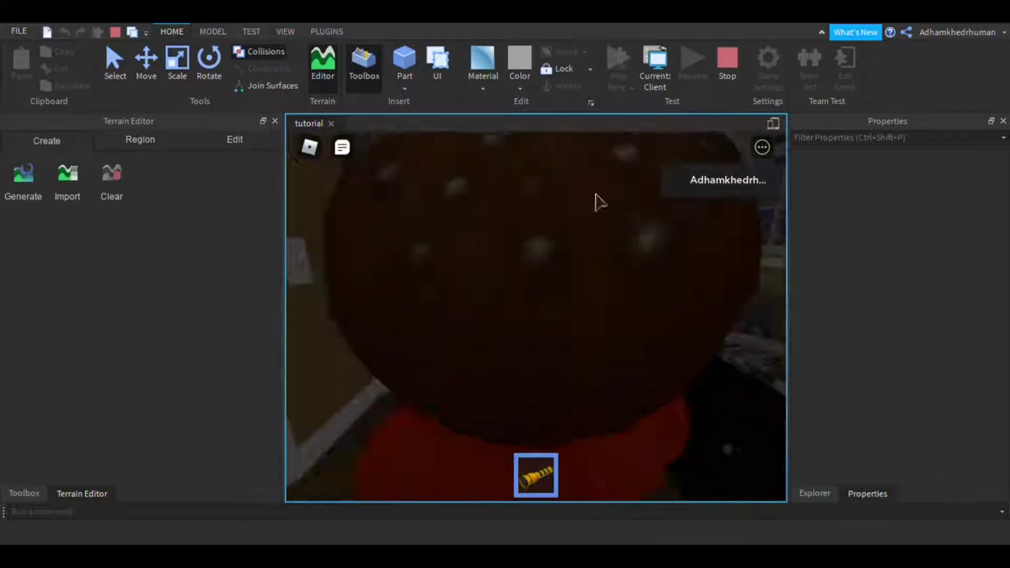
Switch to a first-person view and examine the flashlight's beam in the bathroom and on the bedroom bed.
{"action": "scroll", "coordinate": [588, 209], "scroll_direction": "up", "scroll_amount": 3}
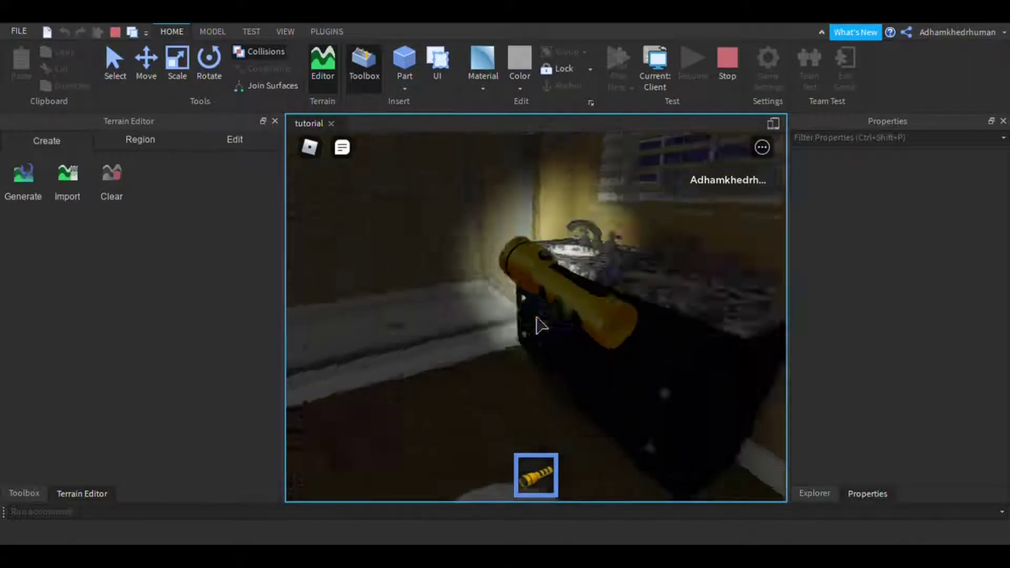
{"action": "key", "text": "w"}
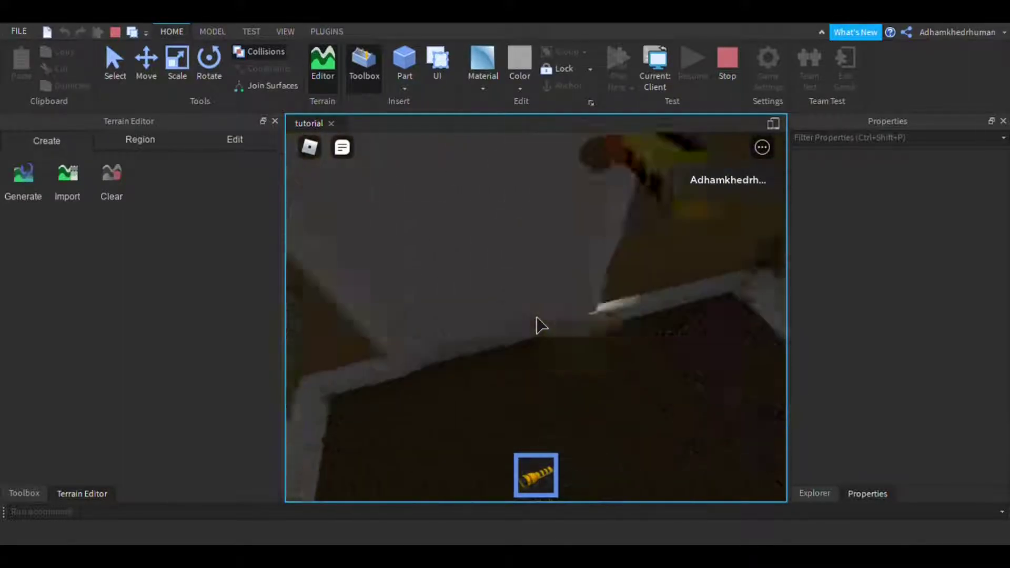
{"action": "right_click_drag", "start_coordinate": [540, 325], "coordinate": [540, 325]}
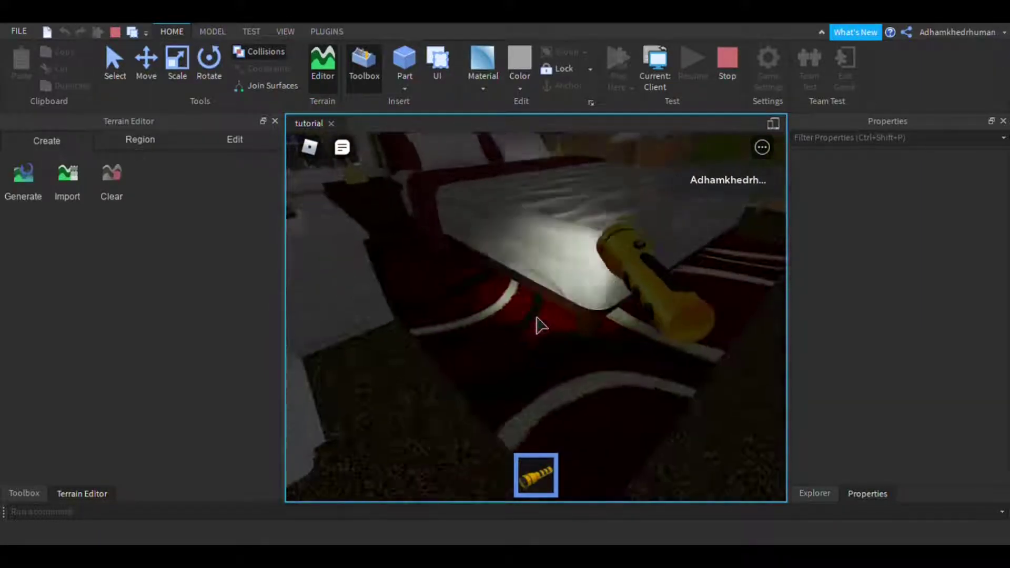
Put the flashlight away in the bedroom and stop the playtest.
{"action": "key", "text": "1"}
{"action": "scroll", "coordinate": [536, 317], "scroll_direction": "down", "scroll_amount": 2}
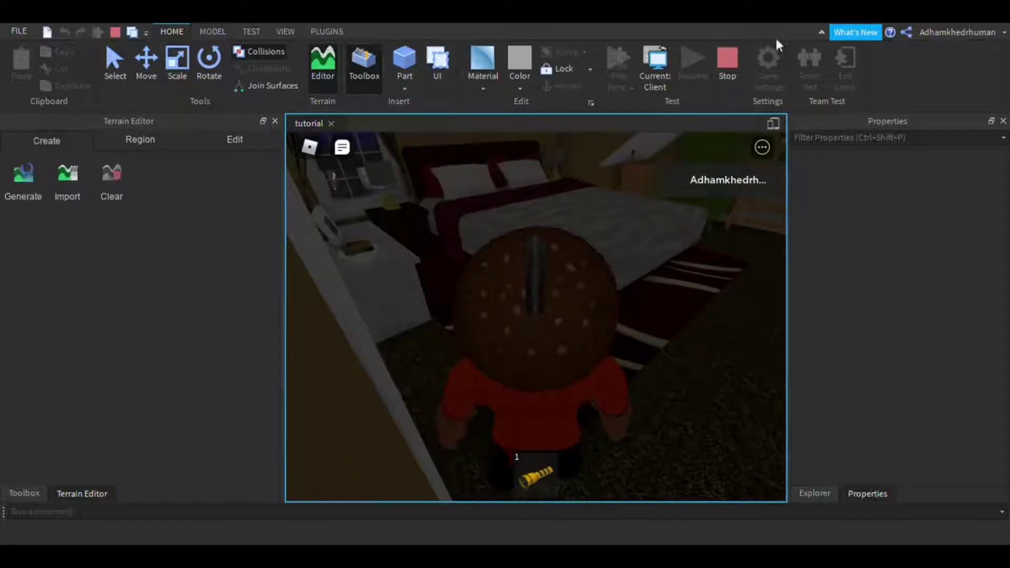
{"action": "left_click", "coordinate": [728, 79]}
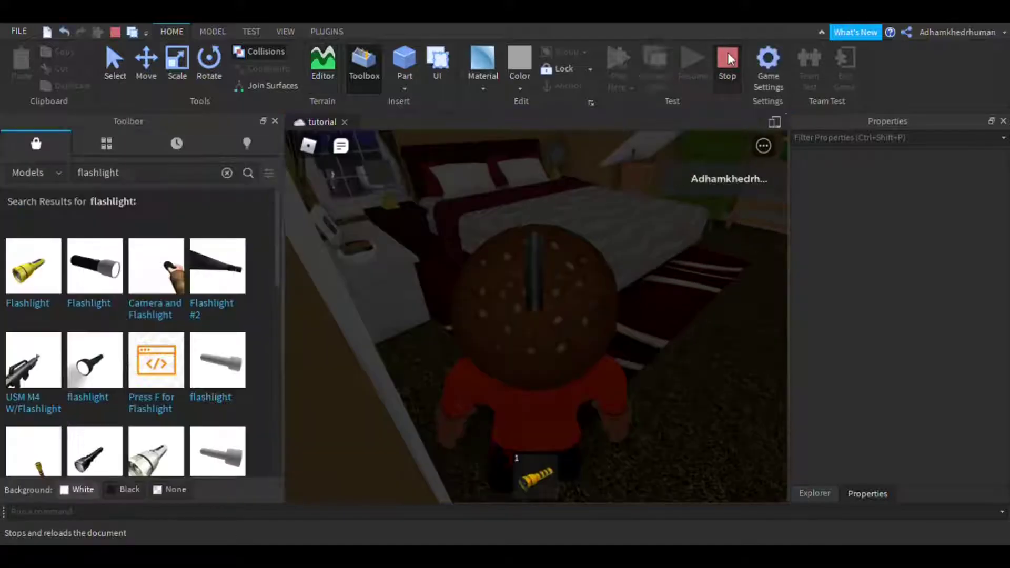